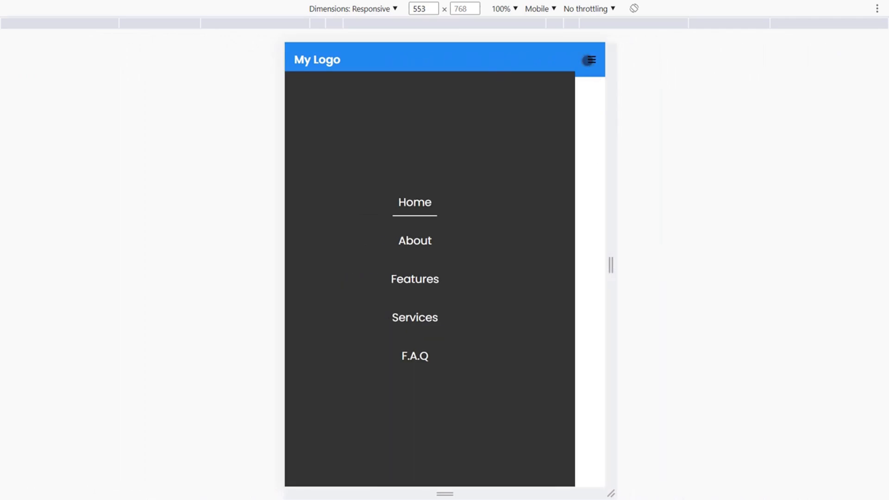
Step: Toggle the hamburger to close and reopen the mobile menu at the current width
{"action": "left_click", "coordinate": [589, 61]}
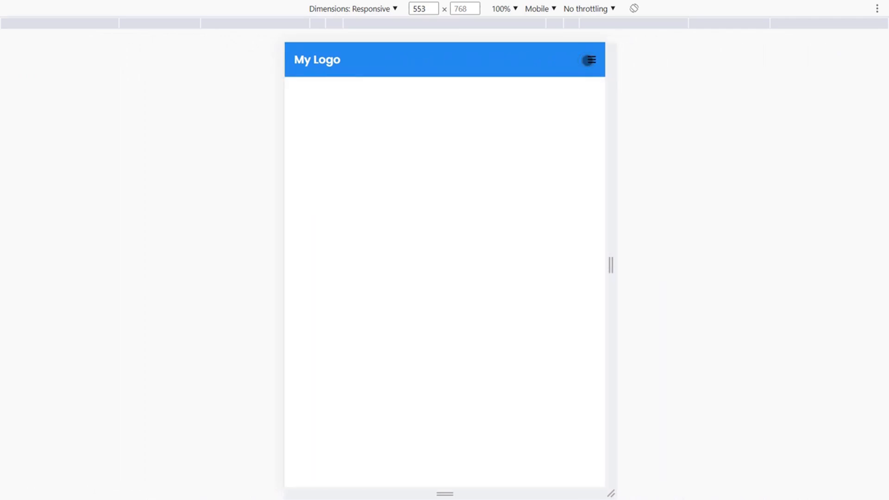
{"action": "left_click", "coordinate": [589, 61]}
{"action": "left_click", "coordinate": [590, 60]}
Step: Narrow the preview to 391 px phone width, reopen the menu and try the Home link
{"action": "mouse_move", "coordinate": [610, 265]}
{"action": "left_mouse_down"}
{"action": "mouse_move", "coordinate": [874, 124]}
{"action": "mouse_move", "coordinate": [563, 112]}
{"action": "left_mouse_up"}
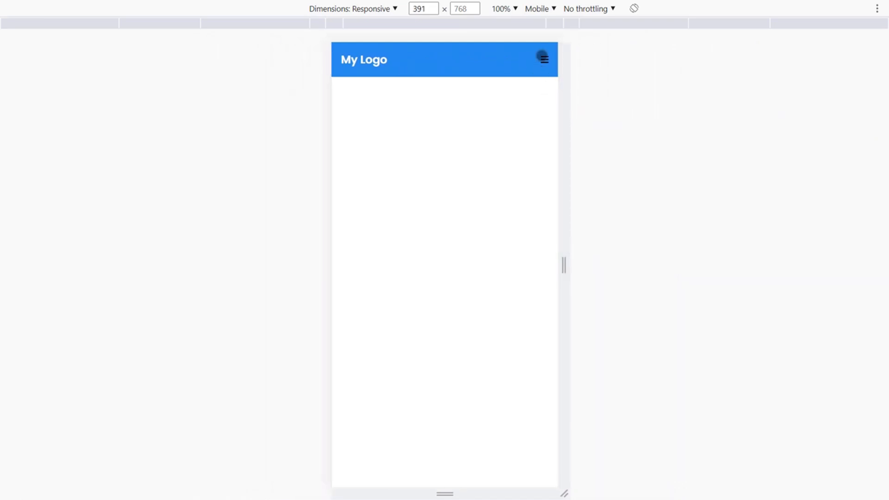
{"action": "left_click", "coordinate": [542, 58]}
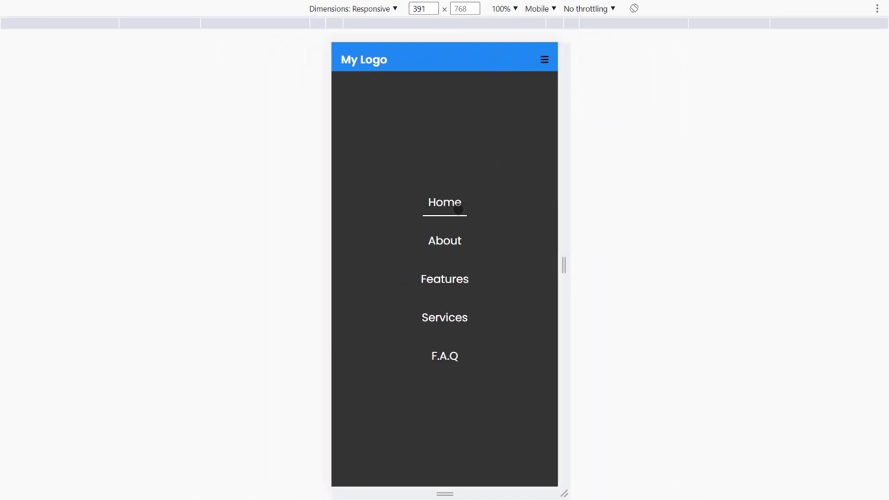
{"action": "left_click", "coordinate": [448, 205]}
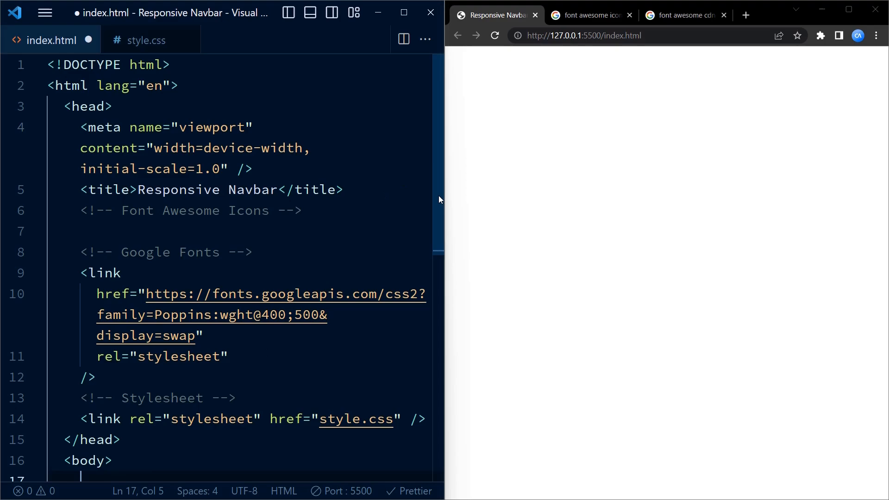
{"action": "scroll", "coordinate": [439, 195], "scroll_direction": "down", "scroll_amount": 3}
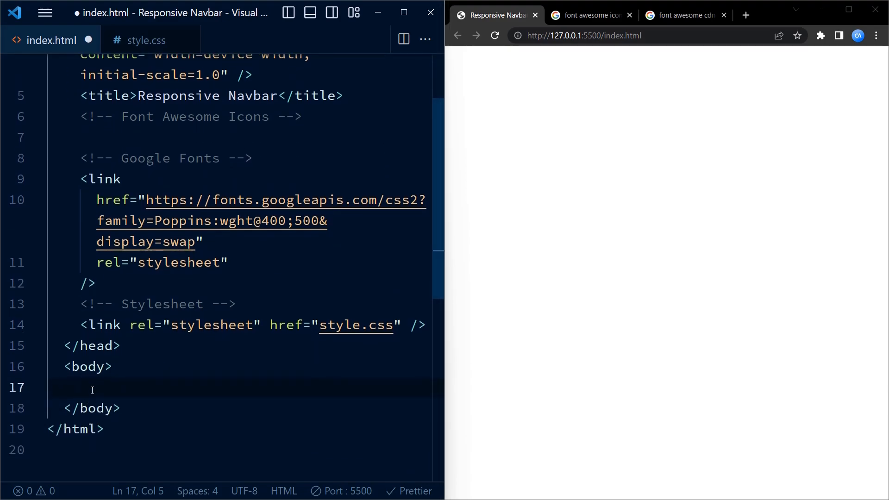
{"action": "type", "text": "<nab"}
Step: Add a nav containing <a href="#home" id="logo">My Logo</a> and save
{"action": "key", "text": "BackSpace"}
{"action": "type", "text": "v>"}
{"action": "key", "text": "Return"}
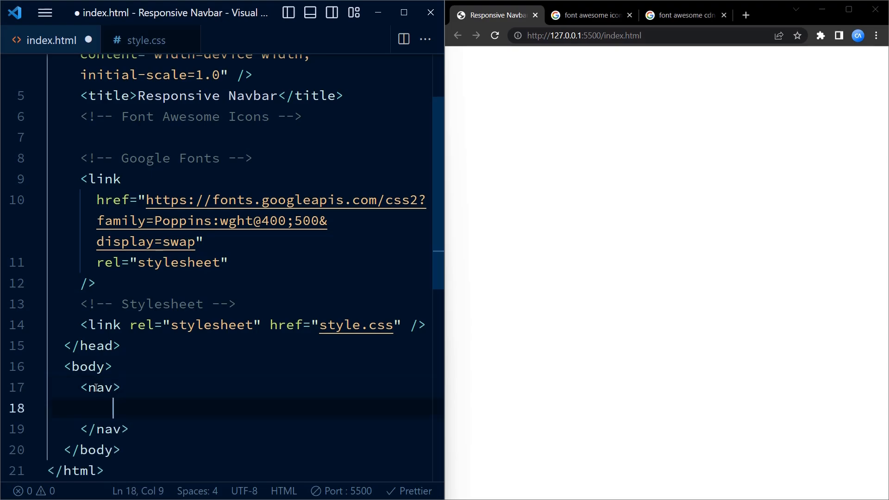
{"action": "type", "text": "<a hre"}
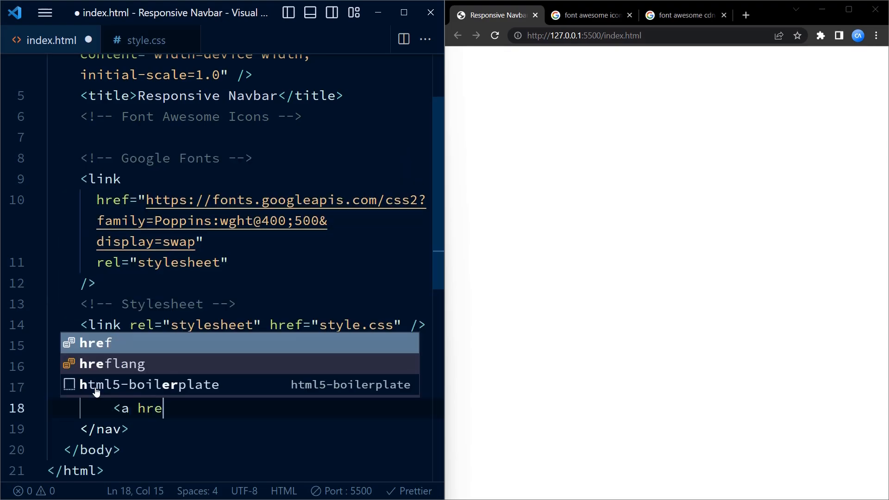
{"action": "type", "text": "f=\"\""}
{"action": "type", "text": "#"}
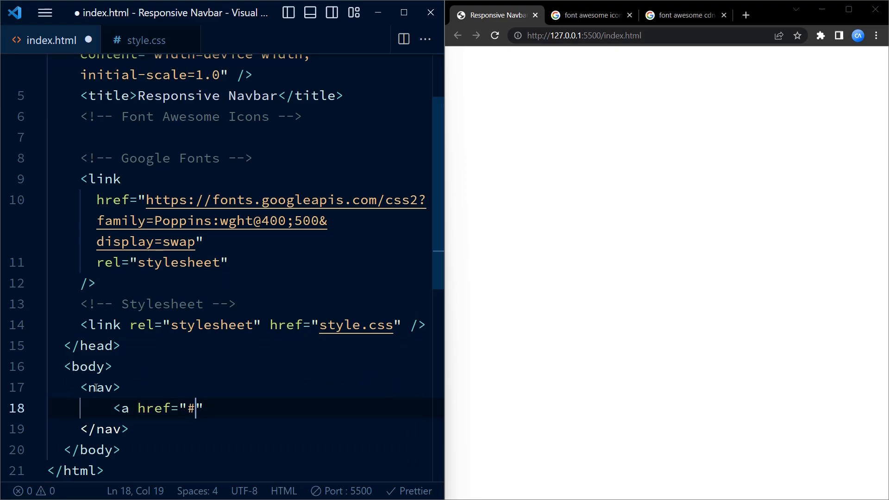
{"action": "type", "text": "home"}
{"action": "type", "text": "id="}
{"action": "type", "text": "logo"}
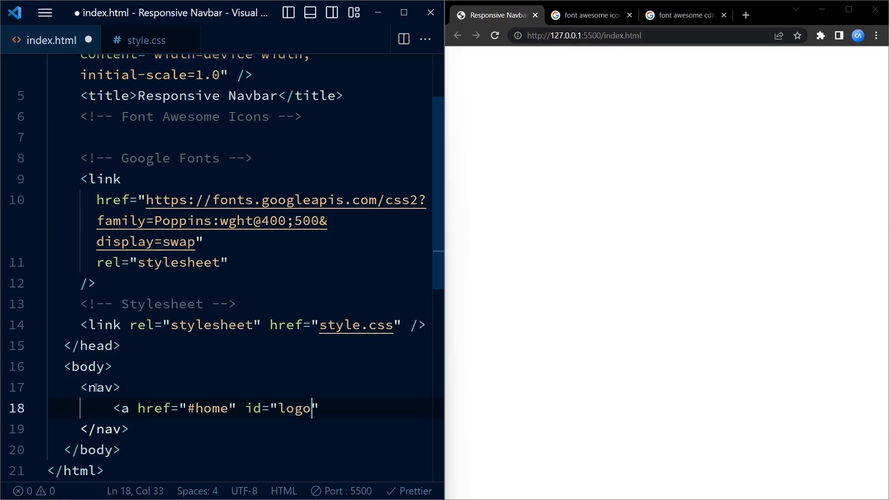
{"action": "type", "text": ">My "}
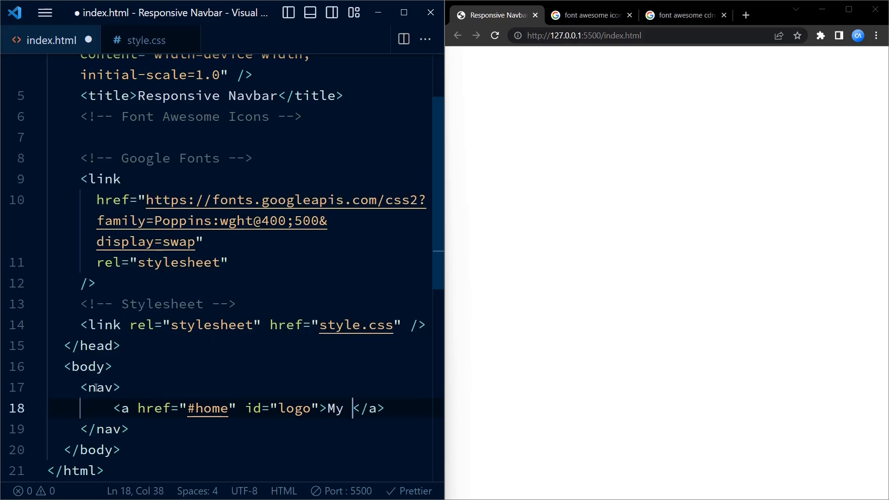
{"action": "type", "text": "Logo"}
{"action": "key", "text": "ctrl+s"}
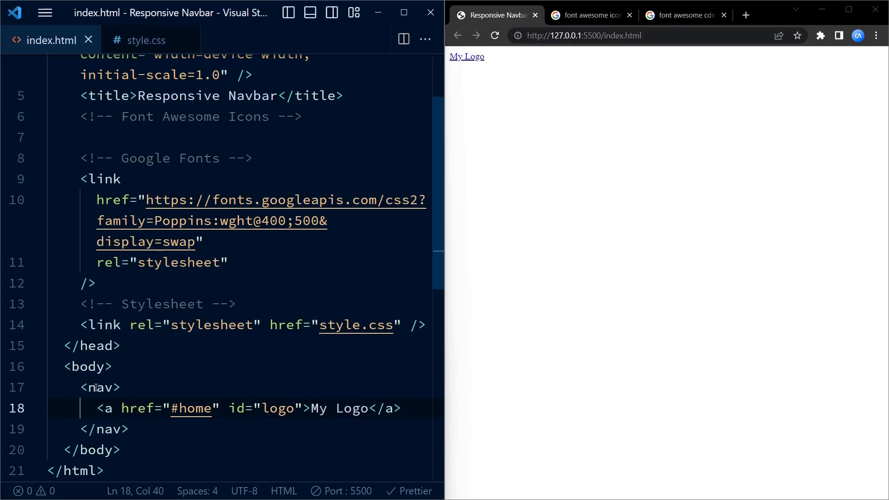
Step: Add <input type="checkbox" id="hamburger" /> under the logo link and save
{"action": "key", "text": "End"}
{"action": "key", "text": "Return"}
{"action": "type", "text": "<"}
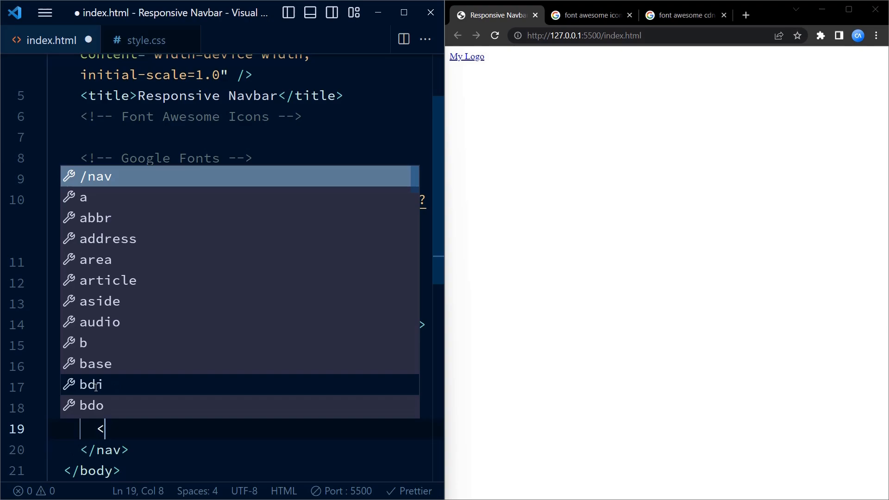
{"action": "type", "text": "input type="}
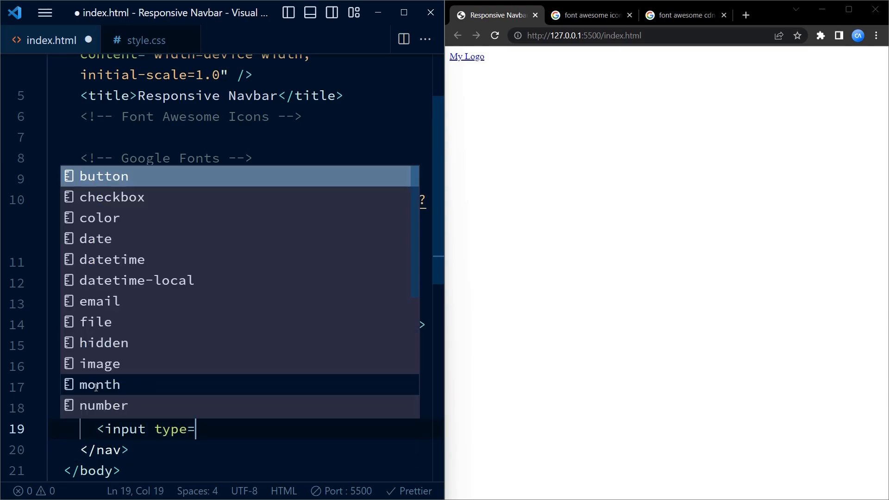
{"action": "type", "text": "\"\""}
{"action": "key", "text": "Left"}
{"action": "type", "text": "check"}
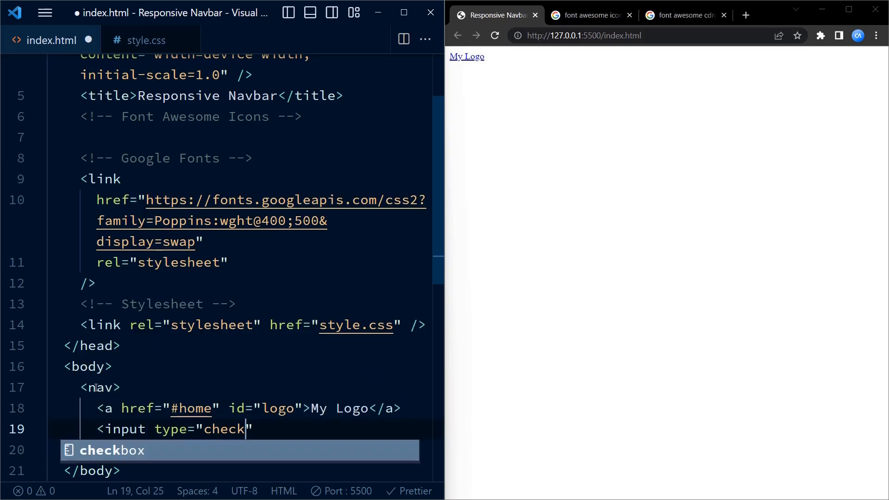
{"action": "type", "text": "box\" id="}
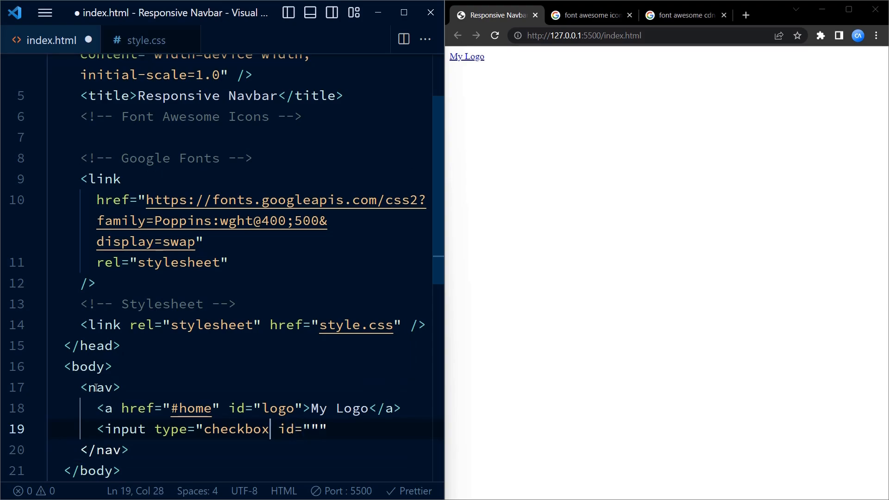
{"action": "type", "text": "\""}
{"action": "key", "text": "Down"}
{"action": "key", "text": "Up"}
{"action": "type", "text": "hambu"}
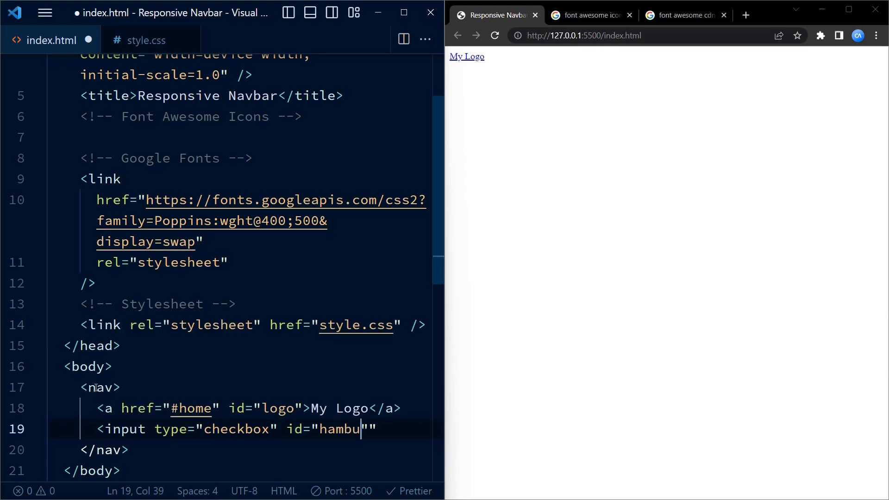
{"action": "type", "text": "rger\""}
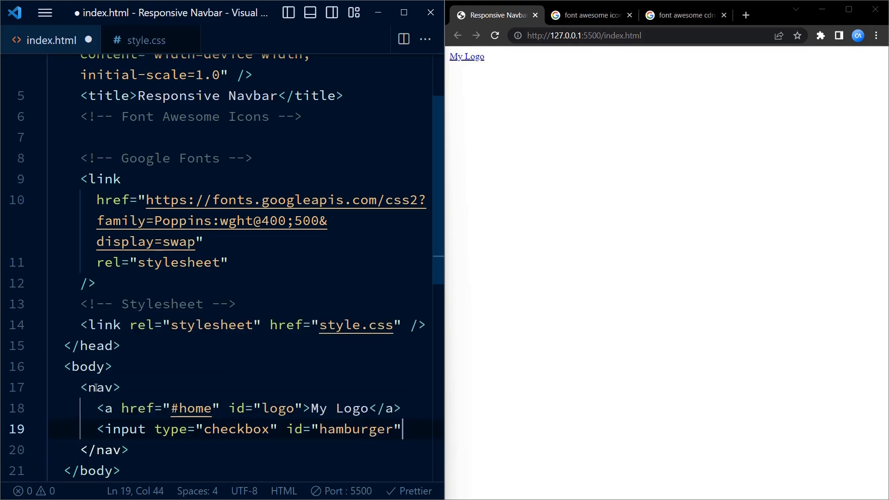
{"action": "key", "text": "BackSpace"}
{"action": "type", "text": ">"}
{"action": "key", "text": "ctrl+s"}
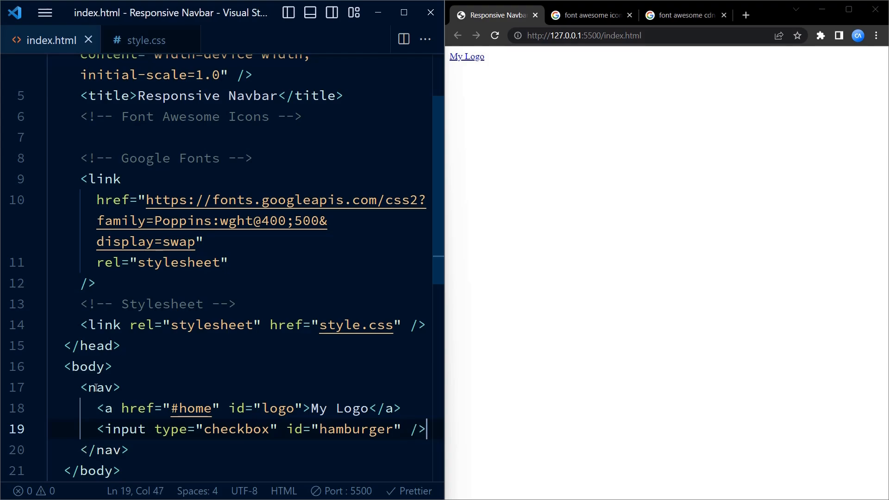
Step: Add an empty <label for="hamburger">, save, and test ticking the checkbox in Chrome
{"action": "key", "text": "Return"}
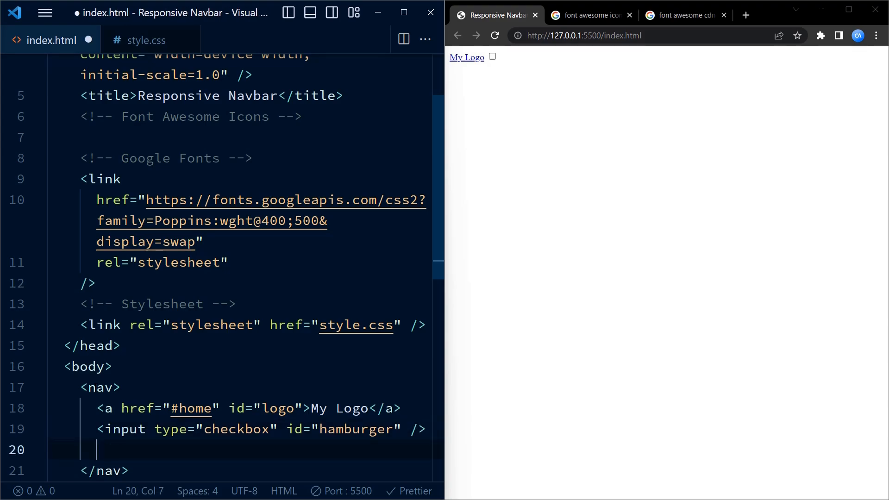
{"action": "type", "text": "<label for"}
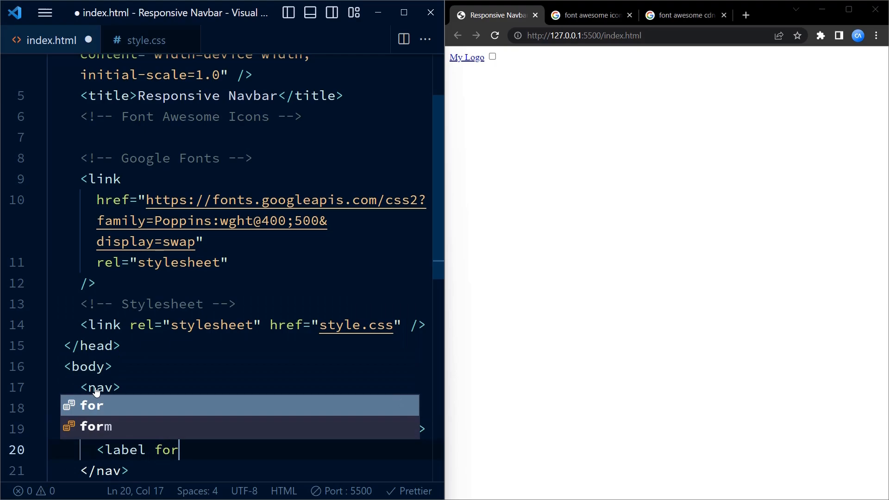
{"action": "type", "text": "=\"ha"}
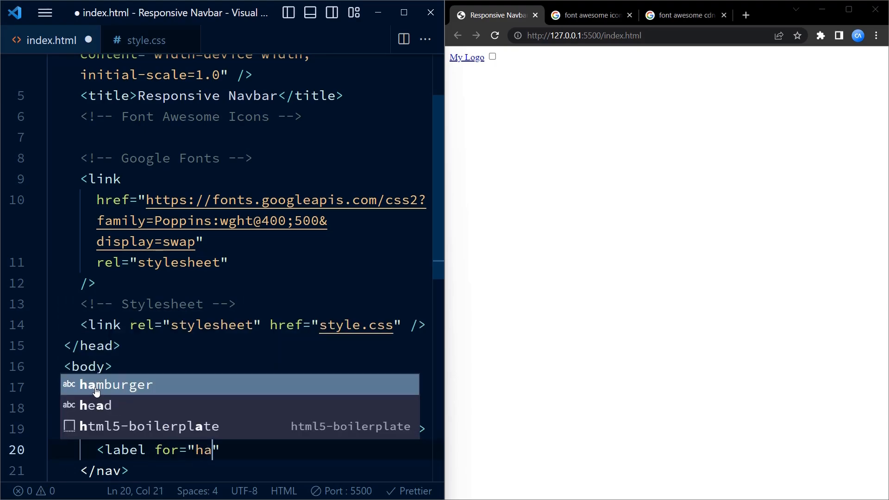
{"action": "type", "text": "mber"}
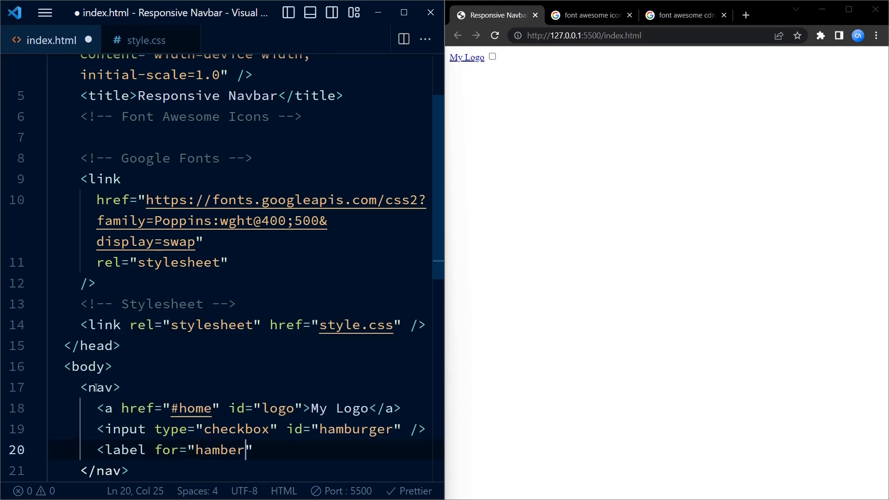
{"action": "key", "text": "BackSpace"}
{"action": "key", "text": "BackSpace"}
{"action": "type", "text": "urger"}
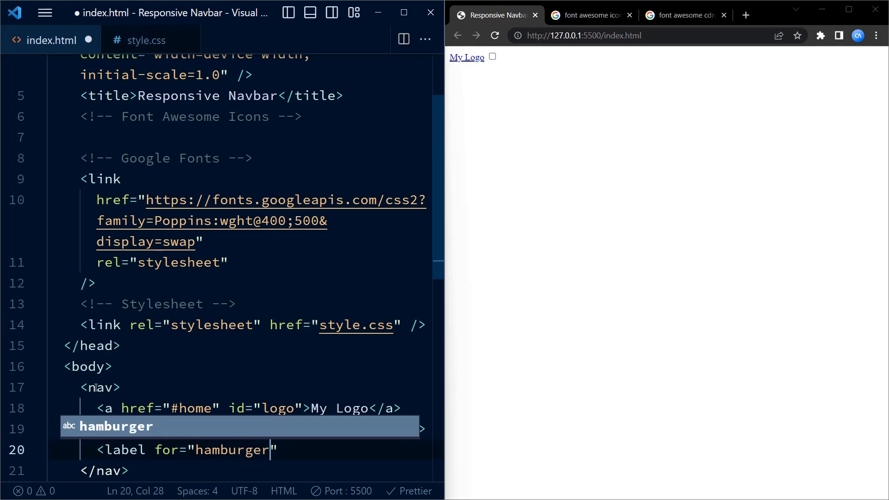
{"action": "type", "text": "\"></label>"}
{"action": "key", "text": "ctrl+s"}
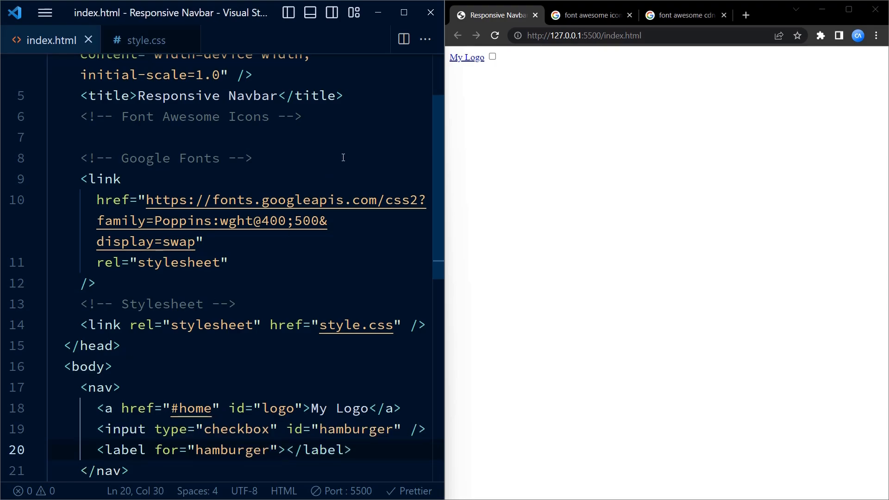
{"action": "left_click", "coordinate": [492, 57]}
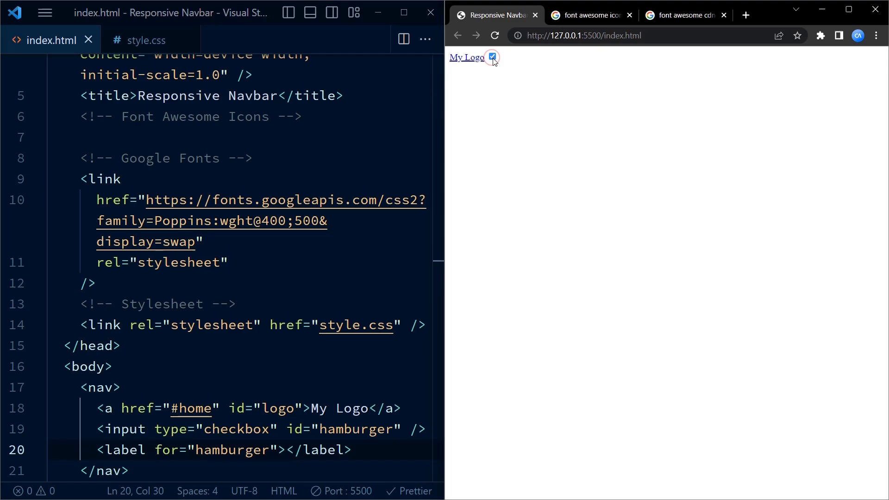
{"action": "left_click", "coordinate": [493, 59]}
Step: Copy the Font Awesome all.min.css link tag from cdnjs and paste it under the Icons comment
{"action": "left_click", "coordinate": [684, 15]}
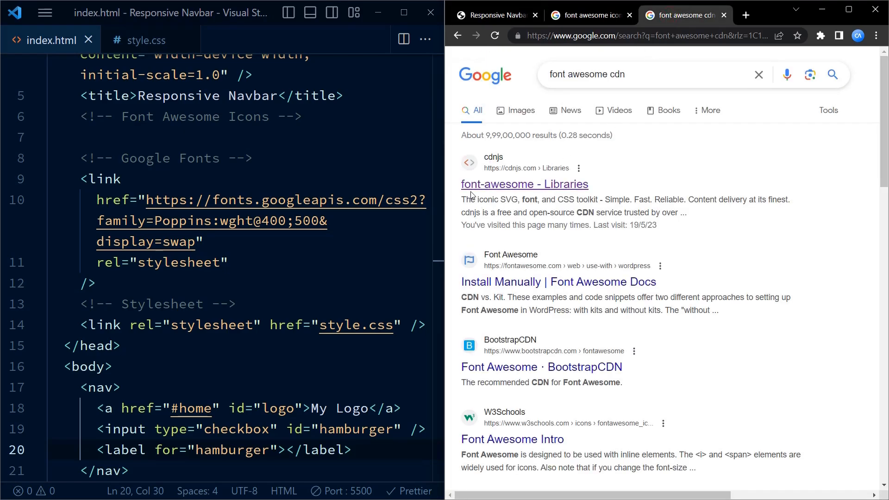
{"action": "left_click", "coordinate": [574, 184]}
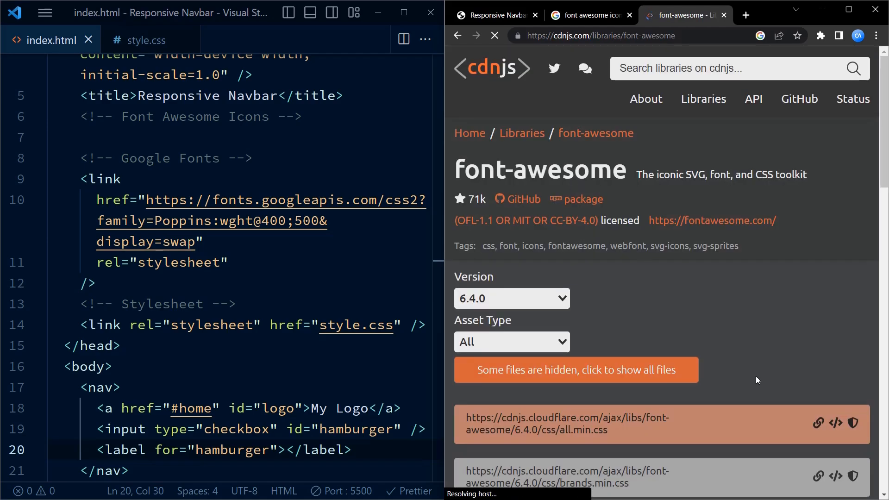
{"action": "left_click", "coordinate": [836, 424]}
{"action": "left_click", "coordinate": [218, 136]}
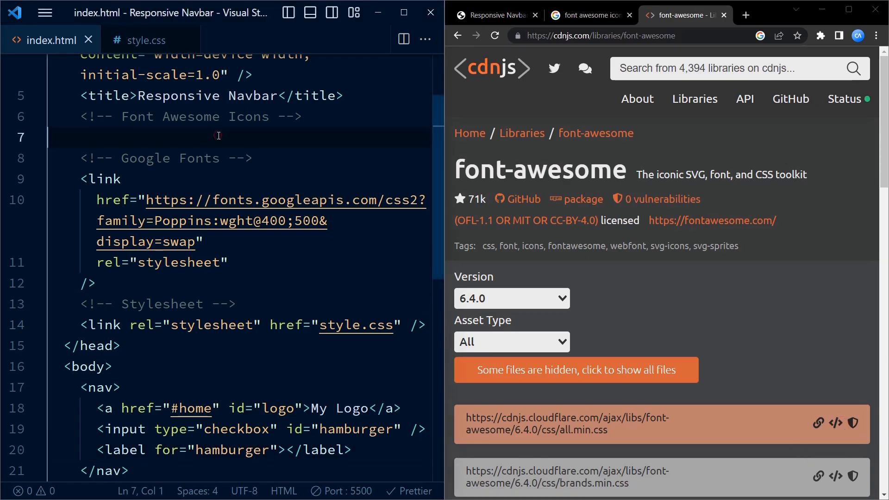
{"action": "key", "text": "ctrl+v"}
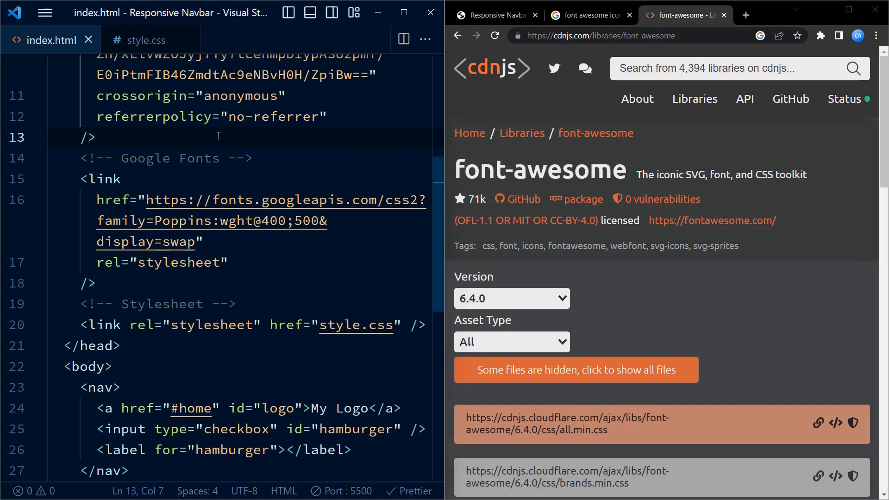
Step: Search Font Awesome icons for 'hamburger' and copy the fa-solid fa-bars HTML snippet
{"action": "left_click", "coordinate": [590, 15]}
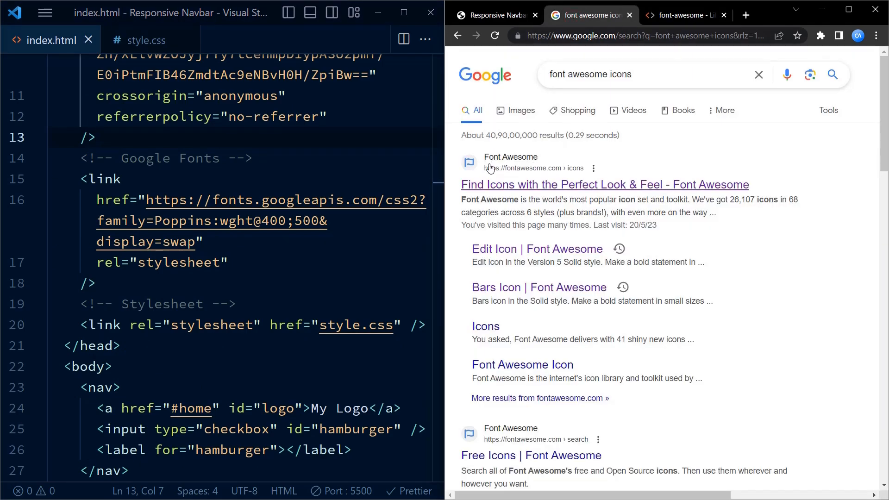
{"action": "left_click", "coordinate": [573, 184]}
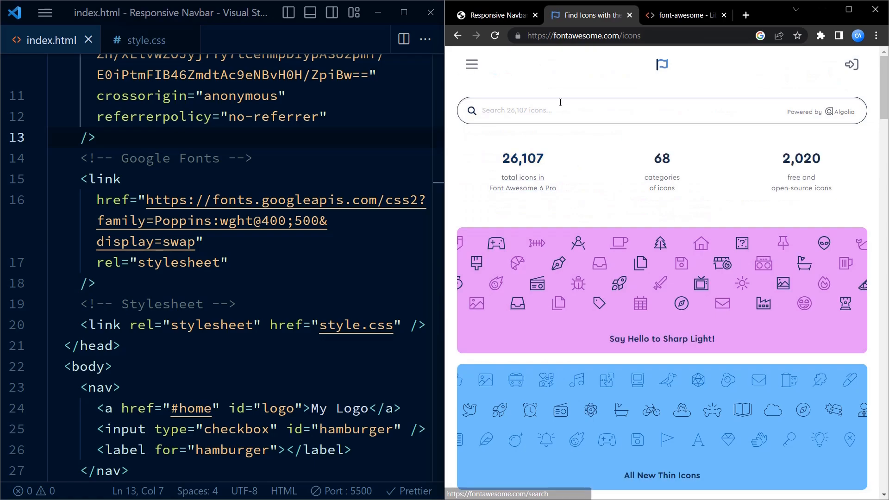
{"action": "left_click", "coordinate": [561, 105]}
{"action": "type", "text": "hamburger"}
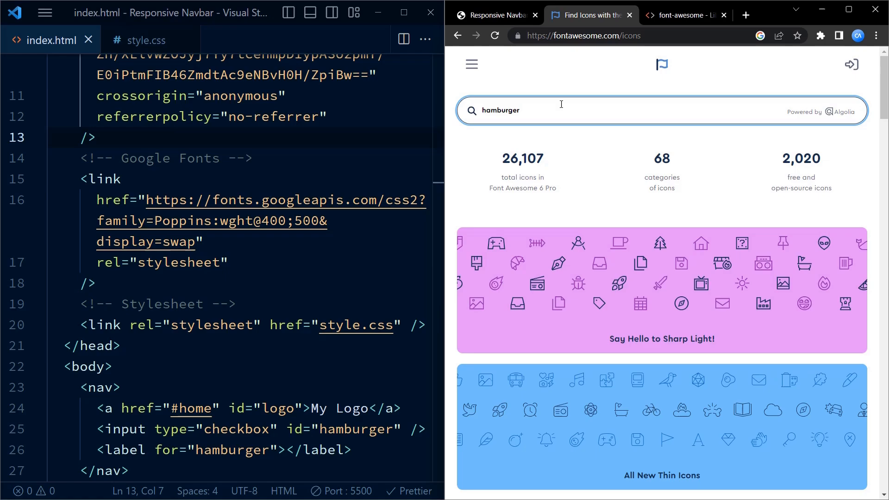
{"action": "key", "text": "Return"}
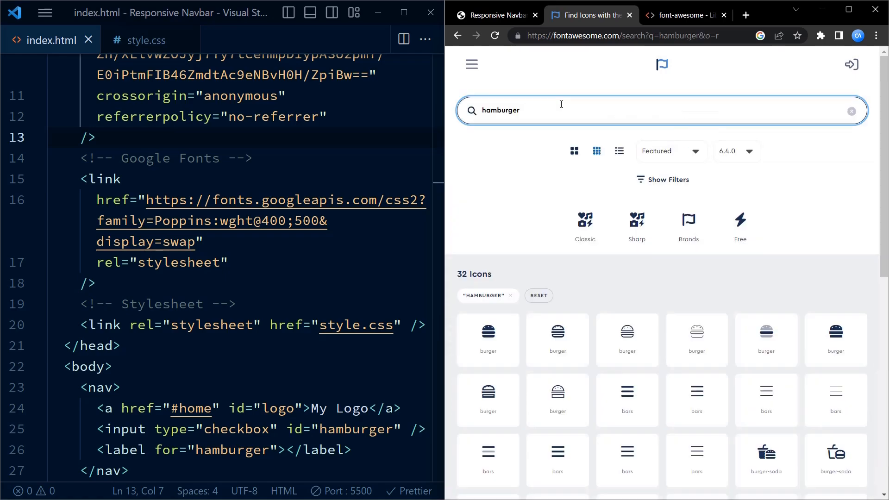
{"action": "left_click", "coordinate": [627, 396]}
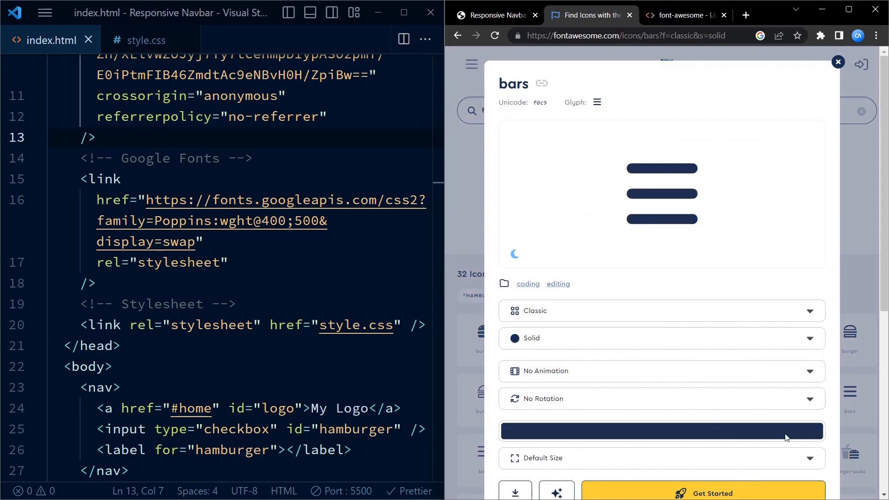
{"action": "scroll", "coordinate": [660, 313], "scroll_direction": "down", "scroll_amount": 3}
{"action": "scroll", "coordinate": [661, 312], "scroll_direction": "down", "scroll_amount": 2}
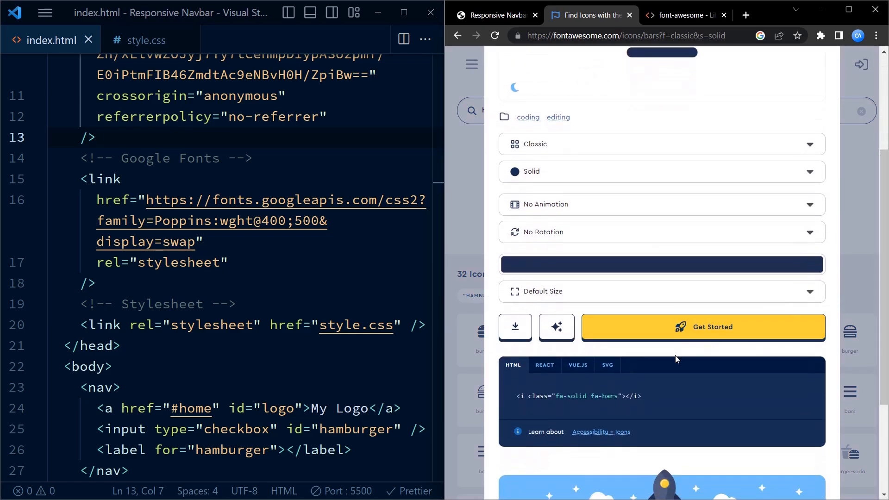
{"action": "left_click", "coordinate": [608, 395]}
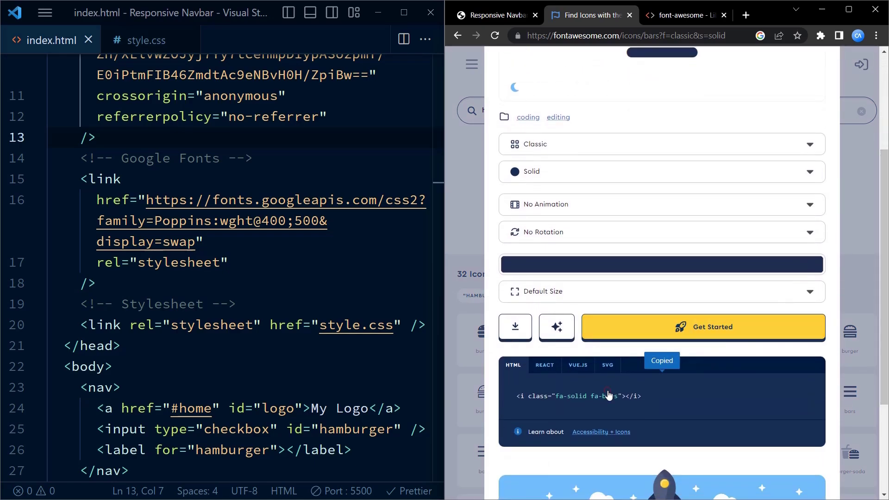
Step: Paste the bars icon inside the hamburger label and start a ul after it
{"action": "left_click", "coordinate": [285, 450]}
{"action": "key", "text": "Return"}
{"action": "key", "text": "ctrl+v"}
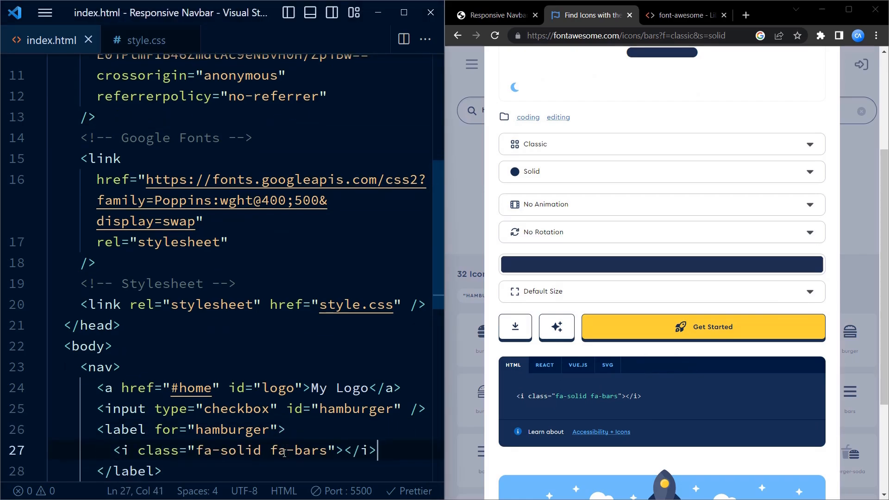
{"action": "key", "text": "Down"}
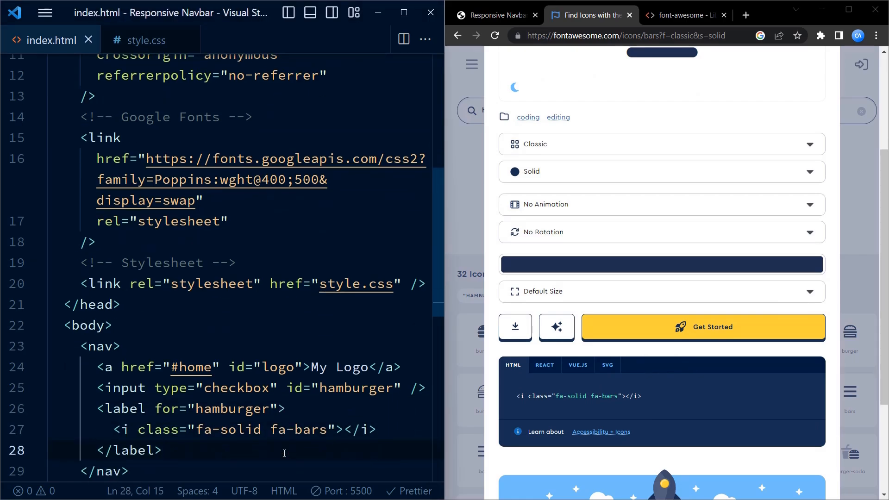
{"action": "key", "text": "Return"}
{"action": "type", "text": "<ul"}
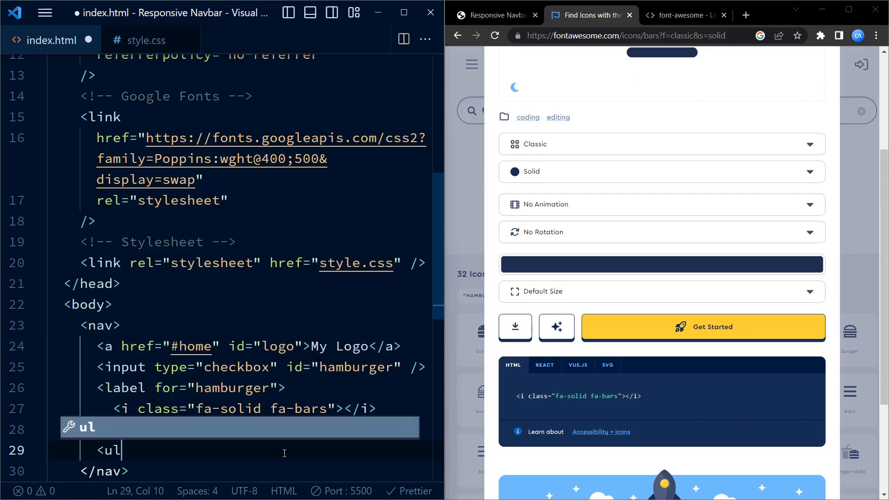
{"action": "type", "text": ">"}
{"action": "key", "text": "Return"}
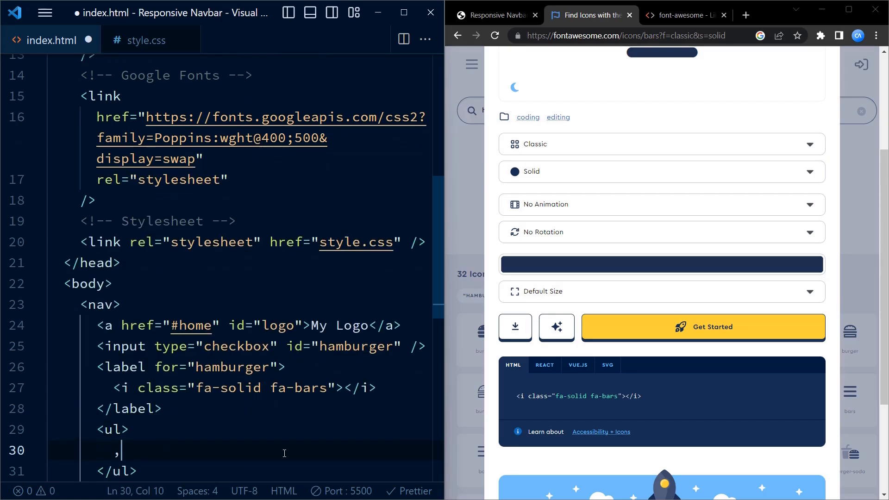
{"action": "type", "text": "<li"}
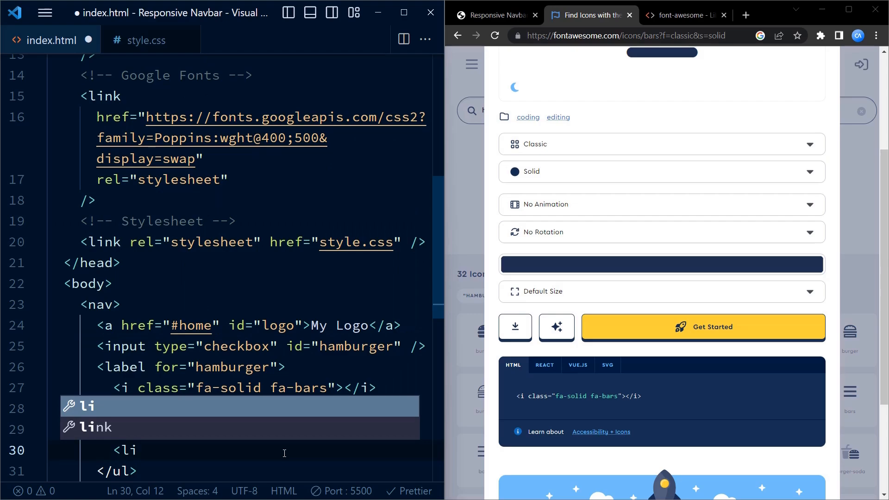
{"action": "type", "text": "></li>"}
Step: Add <li><a href="#home" class="active">Home</a></li> and save
{"action": "key", "text": "Return"}
{"action": "type", "text": "<"}
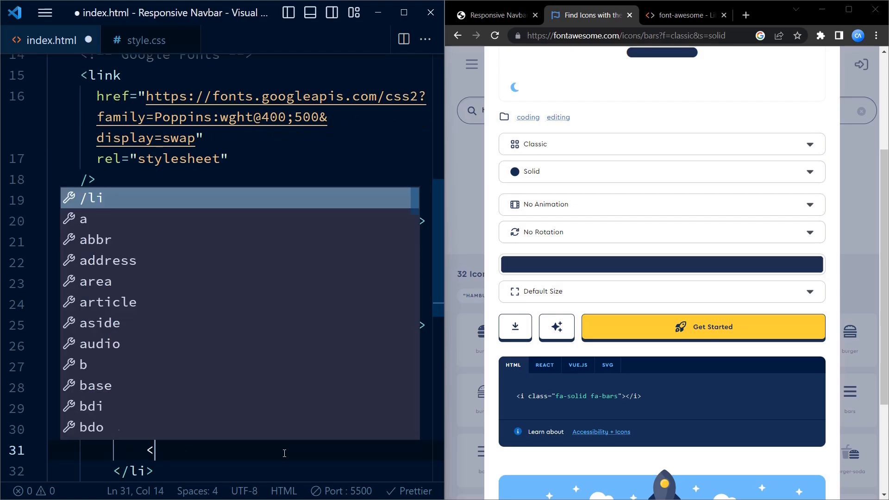
{"action": "type", "text": "a href=\"#h"}
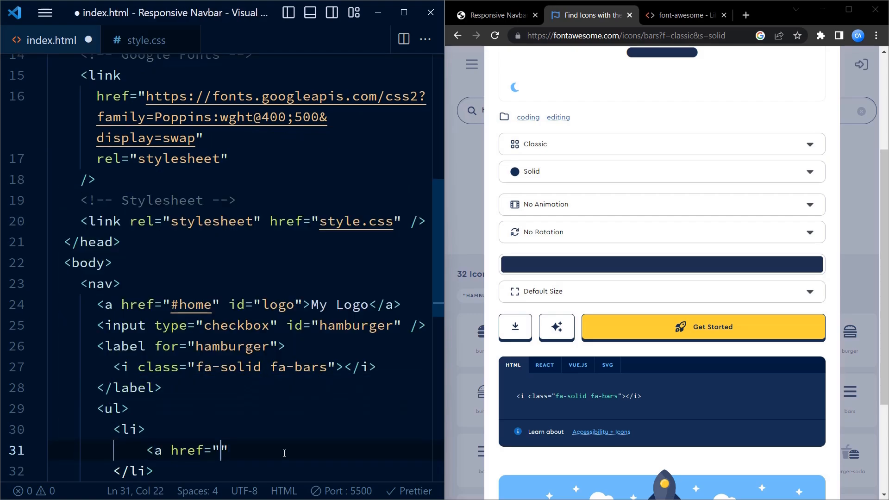
{"action": "type", "text": "ome\""}
{"action": "type", "text": "></a>"}
{"action": "key", "text": "Left"}
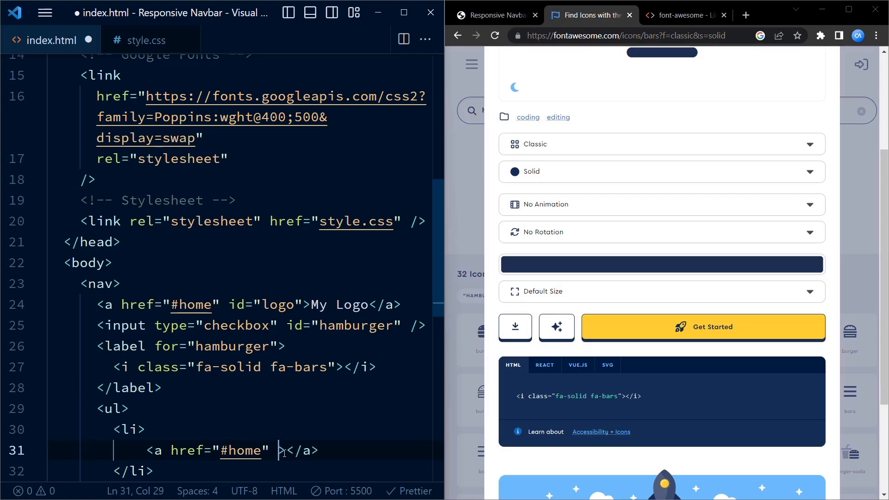
{"action": "type", "text": "class=\""}
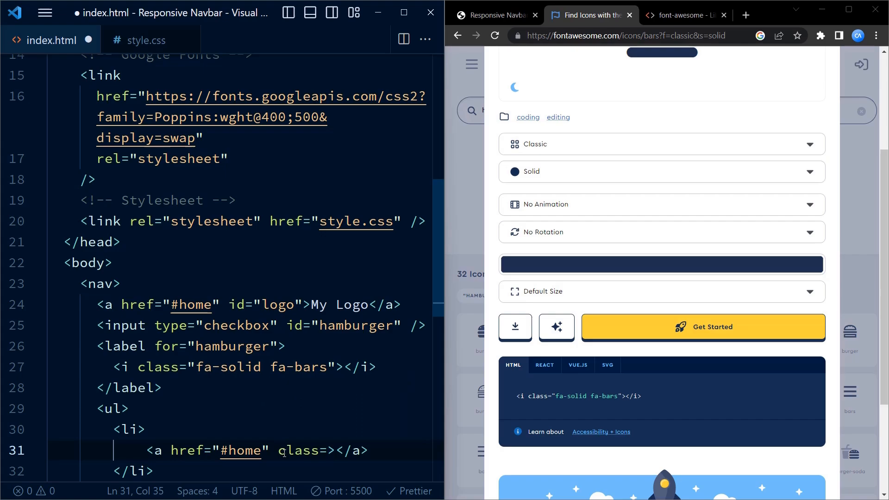
{"action": "type", "text": "active"}
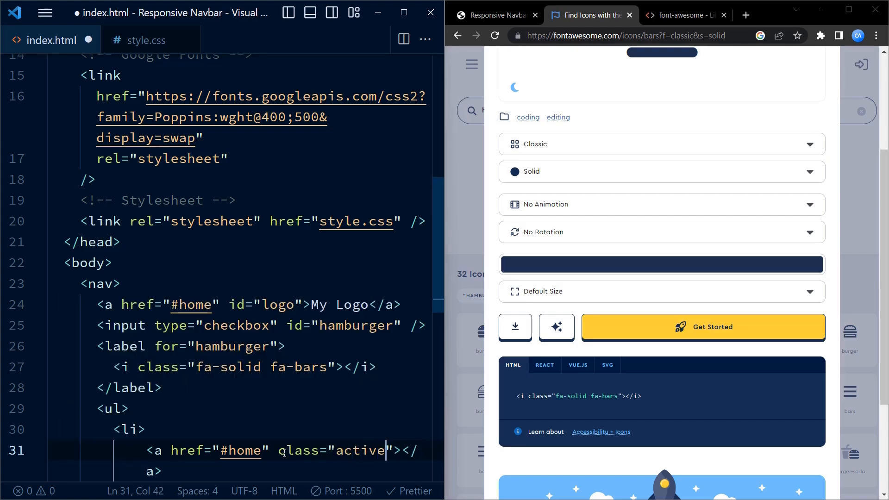
{"action": "key", "text": "Right"}
{"action": "key", "text": "Right"}
{"action": "type", "text": "Ho"}
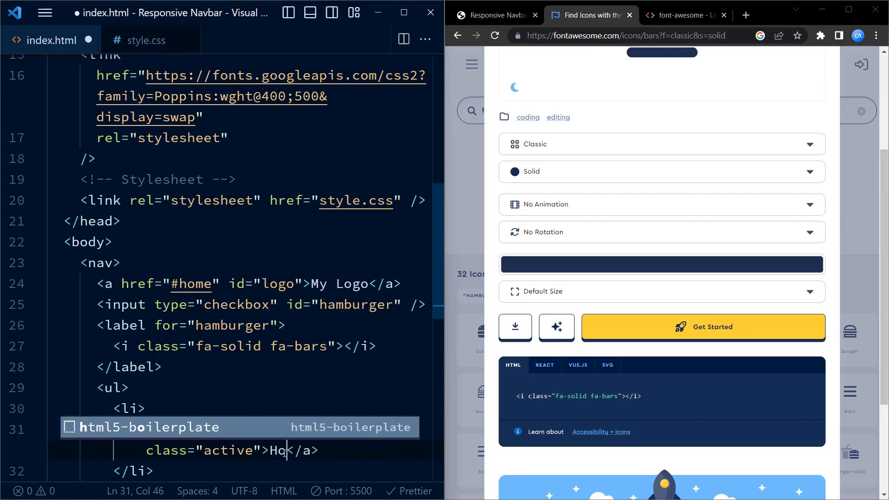
{"action": "type", "text": "me"}
{"action": "key", "text": "ctrl+s"}
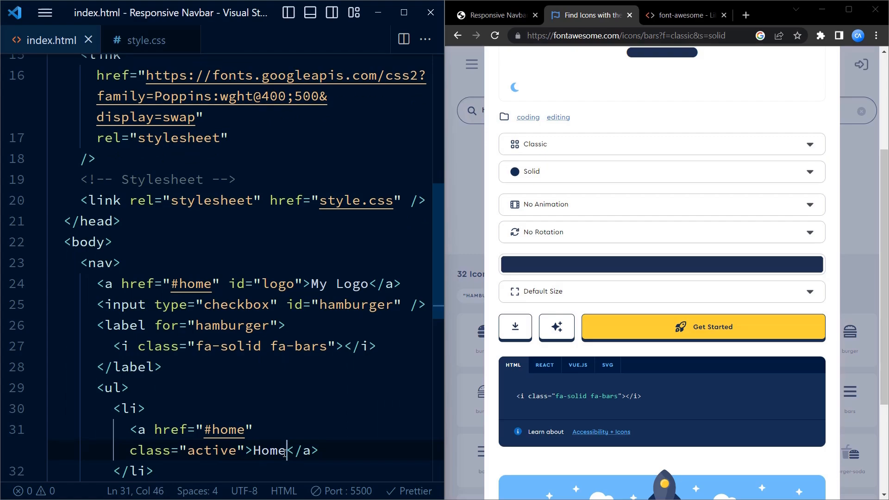
Step: Add a second list item linking #about as About and save
{"action": "key", "text": "Down"}
{"action": "key", "text": "Down"}
{"action": "key", "text": "Up"}
{"action": "key", "text": "Return"}
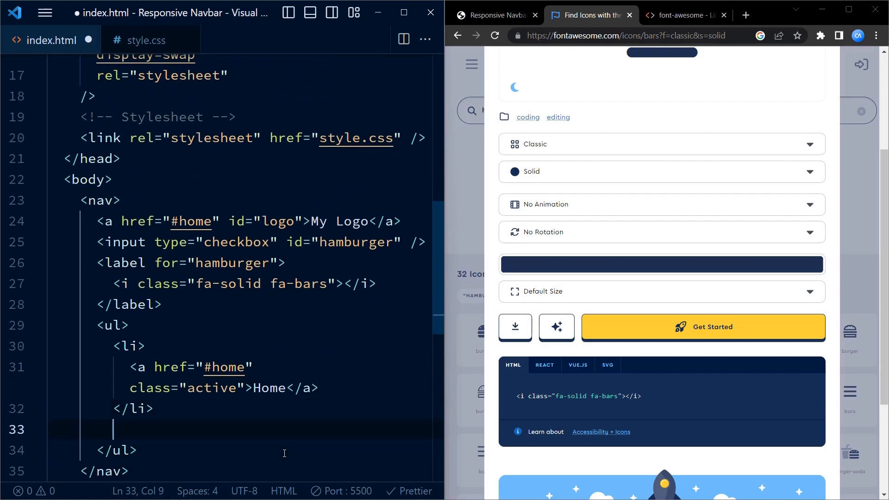
{"action": "type", "text": "<li></li>"}
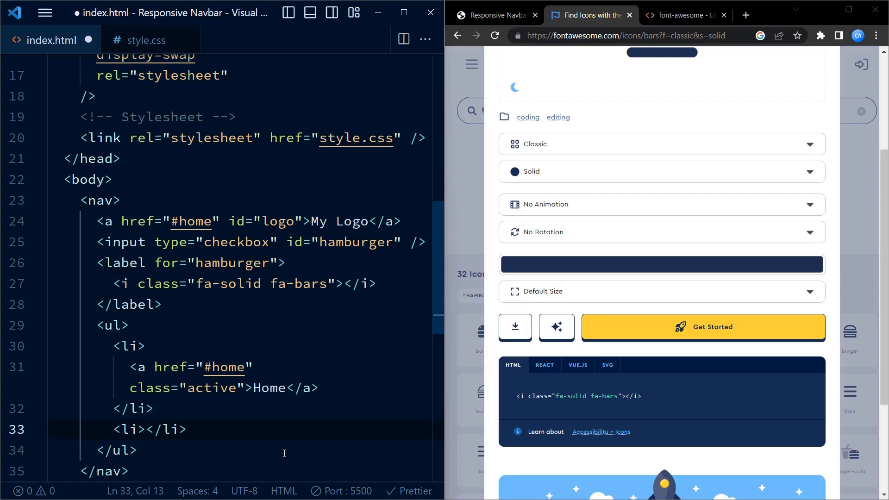
{"action": "key", "text": "Return"}
{"action": "type", "text": "<a hre"}
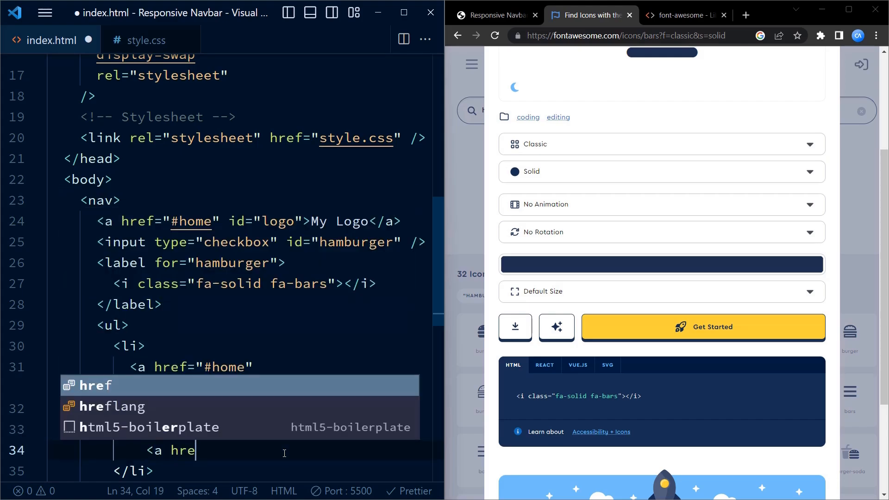
{"action": "type", "text": "f=\""}
{"action": "key", "text": "Escape"}
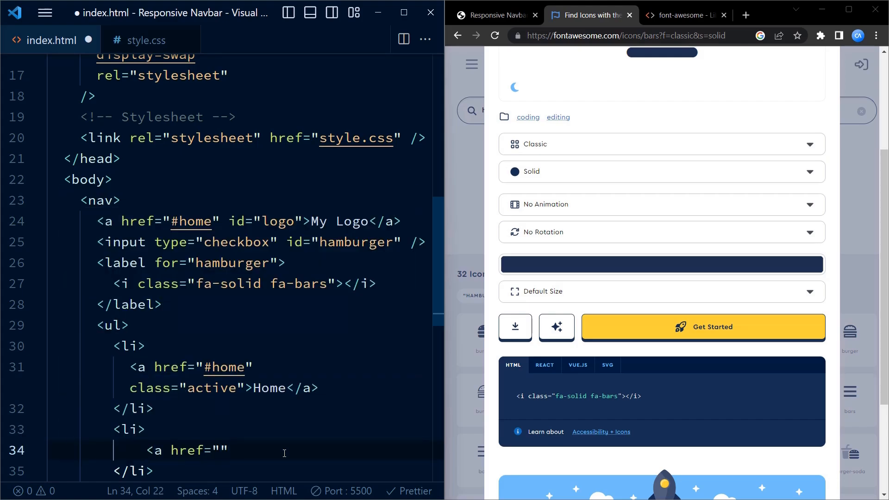
{"action": "type", "text": "#about\""}
{"action": "type", "text": ">About</a>"}
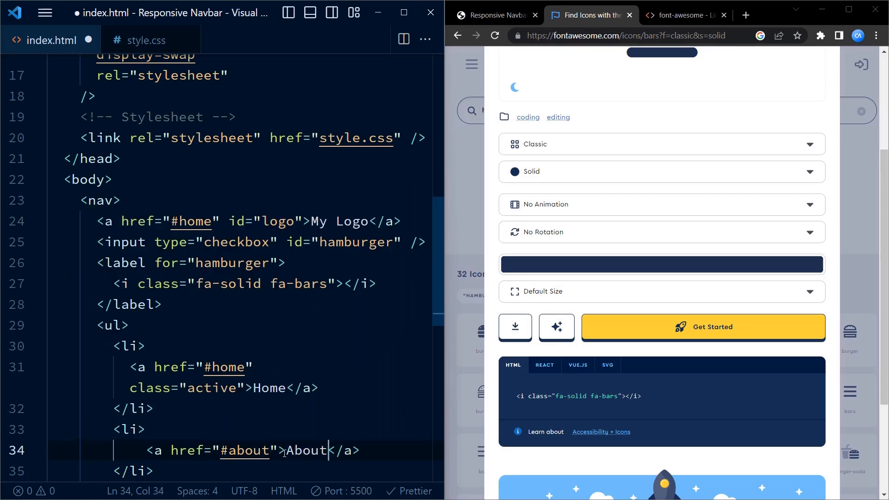
{"action": "key", "text": "ctrl+s"}
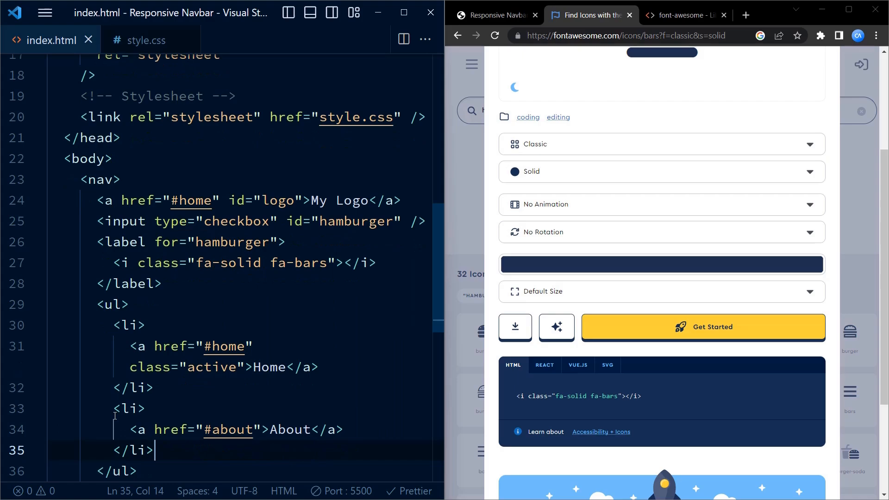
{"action": "left_click_drag", "start_coordinate": [115, 409], "coordinate": [194, 445]}
{"action": "left_click", "coordinate": [195, 445]}
Step: Paste three copies of the About list item below it
{"action": "left_click", "coordinate": [497, 15]}
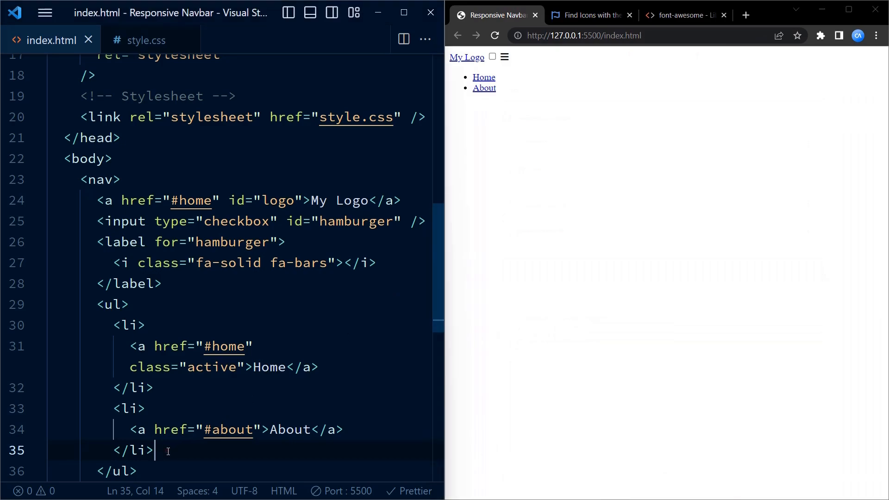
{"action": "key", "text": "Return"}
{"action": "type", "text": "<li>           <a href=\"#about\">About</a>         </li>"}
{"action": "key", "text": "Return"}
{"action": "key", "text": "ctrl+v"}
{"action": "key", "text": "Return"}
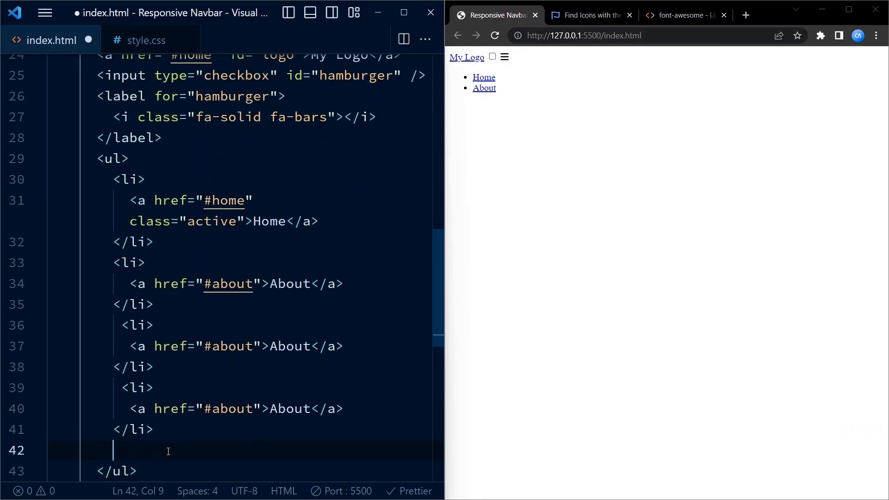
{"action": "type", "text": "<li>           <a href=\"#about\">About</a>         </li>"}
Step: Rename the first two copies to Features and services links with matching targets, saving each
{"action": "left_click_drag", "start_coordinate": [253, 304], "coordinate": [212, 305]}
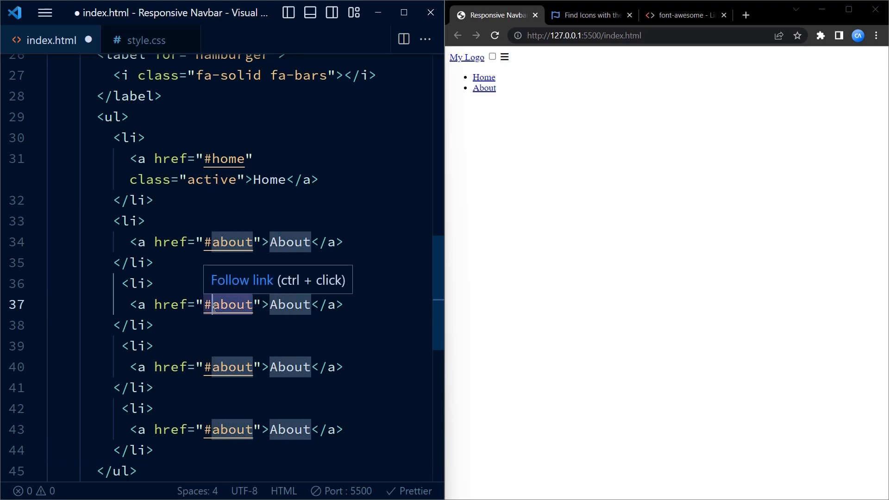
{"action": "type", "text": "features"}
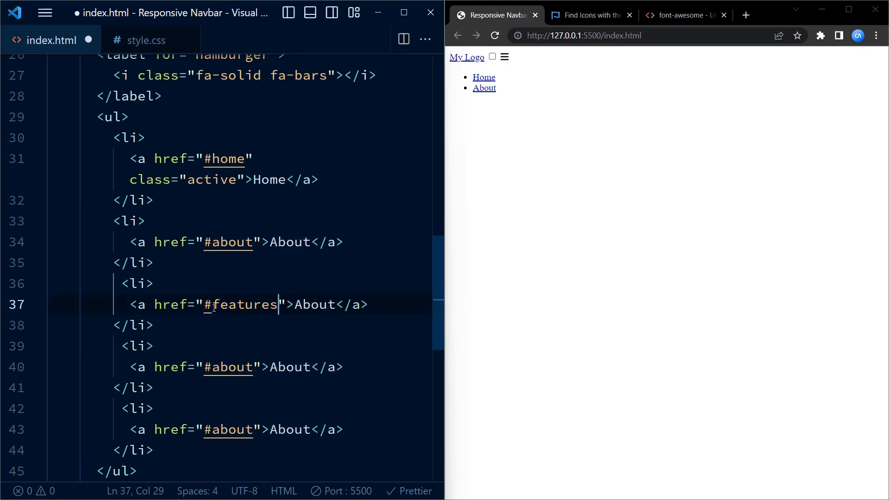
{"action": "left_click_drag", "start_coordinate": [338, 304], "coordinate": [296, 306]}
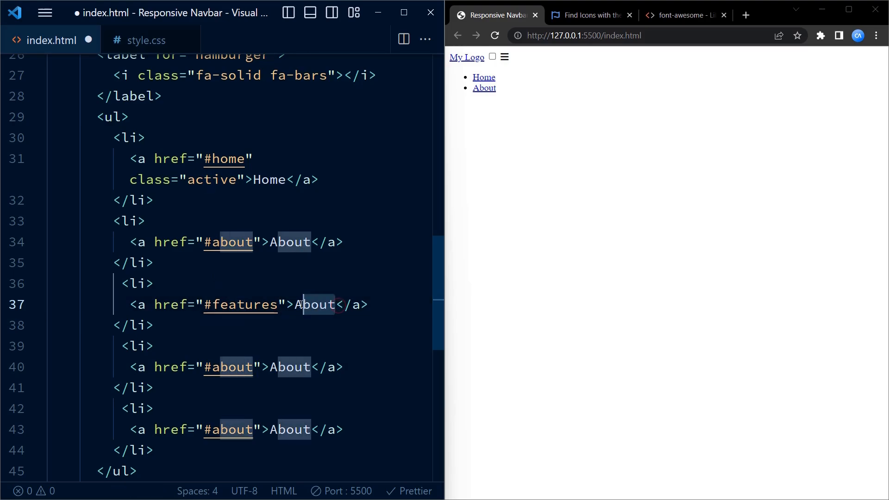
{"action": "type", "text": "Features"}
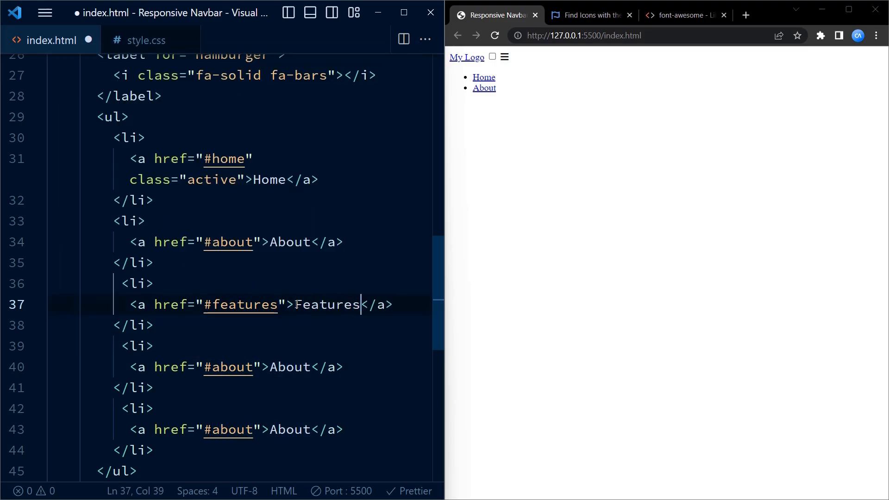
{"action": "key", "text": "ctrl+s"}
{"action": "left_click_drag", "start_coordinate": [253, 368], "coordinate": [213, 367]}
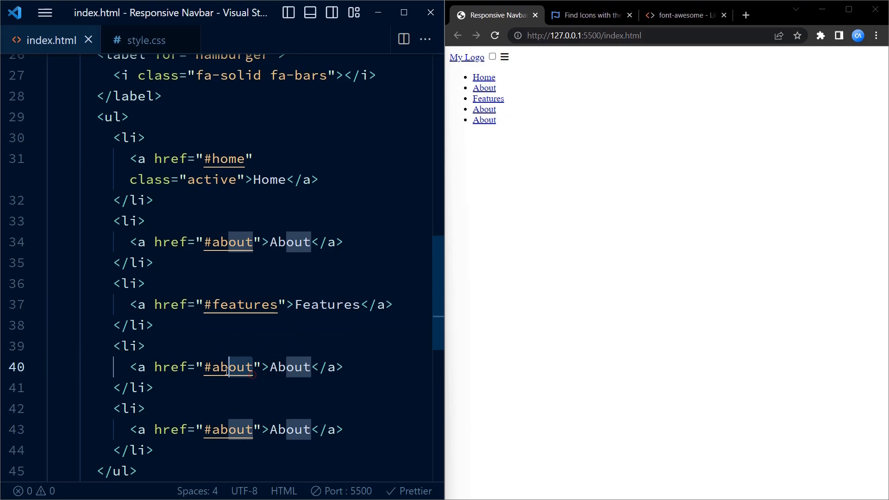
{"action": "key", "text": "ctrl+d"}
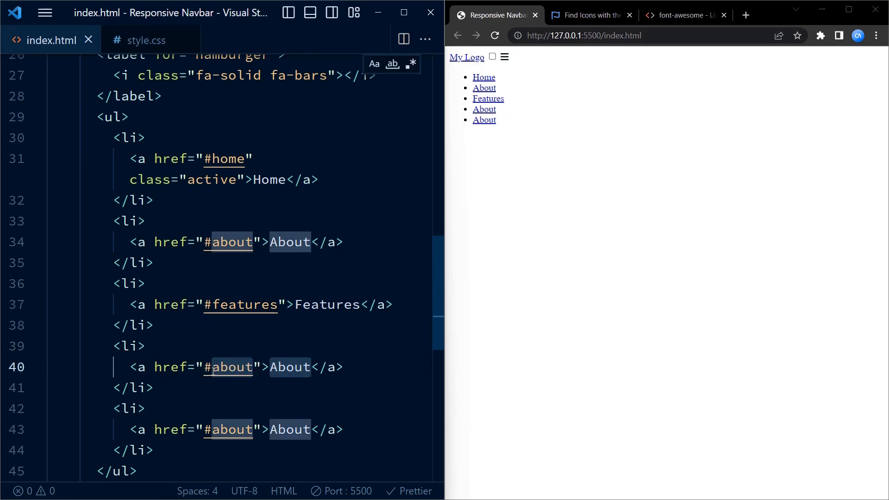
{"action": "type", "text": "services"}
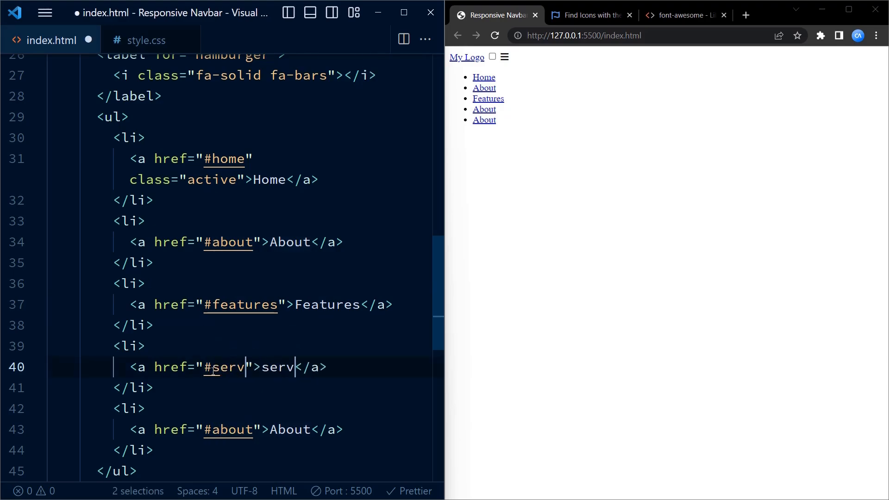
{"action": "key", "text": "ctrl+s"}
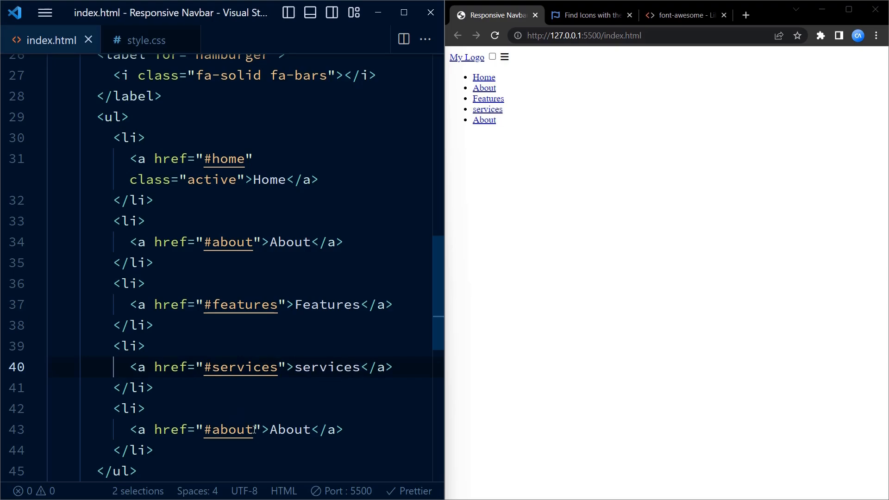
Step: Rename the last copy to an F.A.Q link, save, and move to style.css
{"action": "double_click", "coordinate": [232, 429]}
{"action": "key", "text": "ctrl+d"}
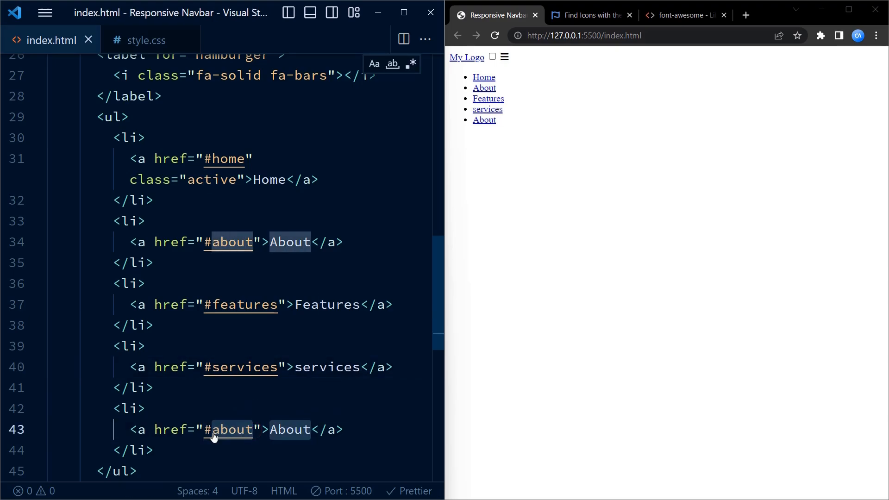
{"action": "type", "text": "F>"}
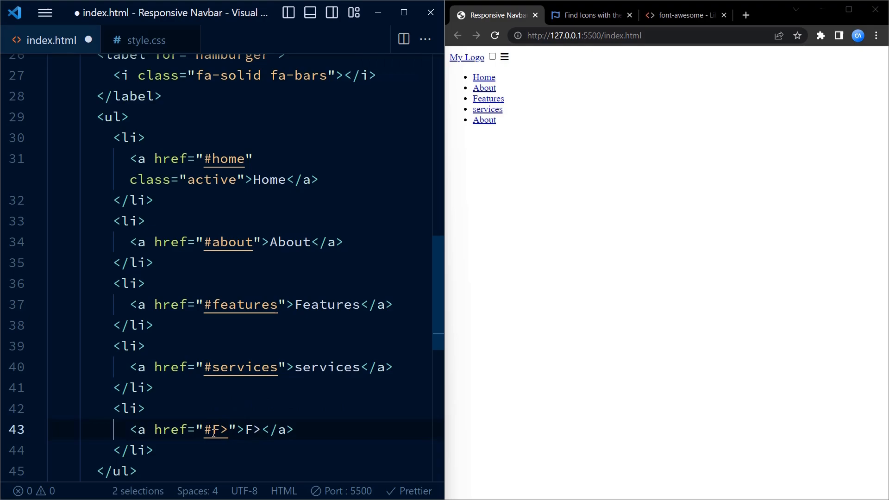
{"action": "key", "text": "BackSpace"}
{"action": "type", "text": ".a"}
{"action": "key", "text": "BackSpace"}
{"action": "key", "text": "BackSpace"}
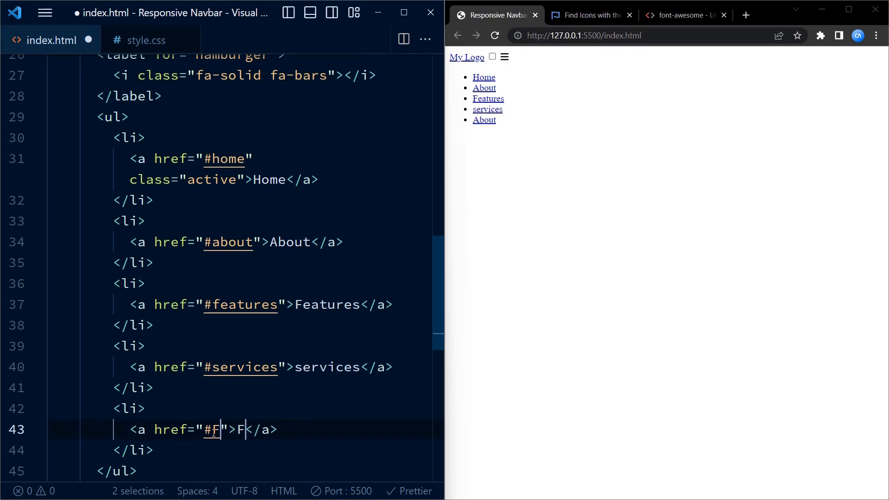
{"action": "type", "text": "a"}
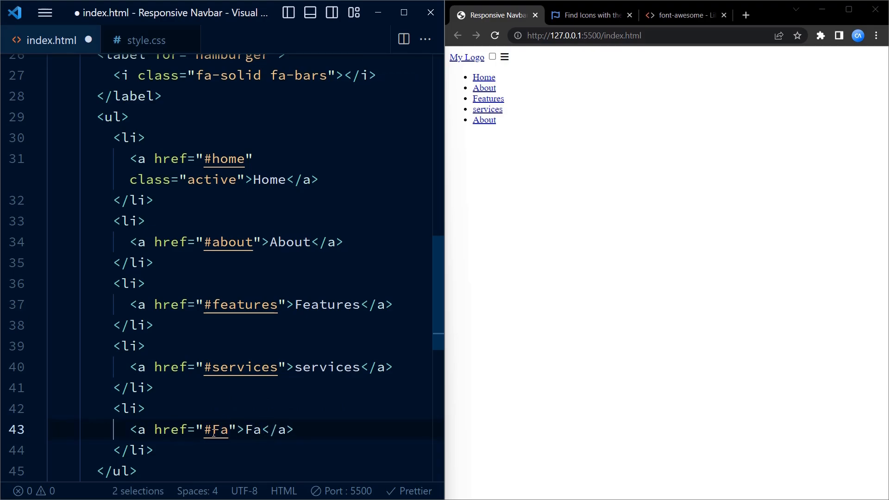
{"action": "key", "text": "BackSpace"}
{"action": "type", "text": "A"}
{"action": "type", "text": "Q"}
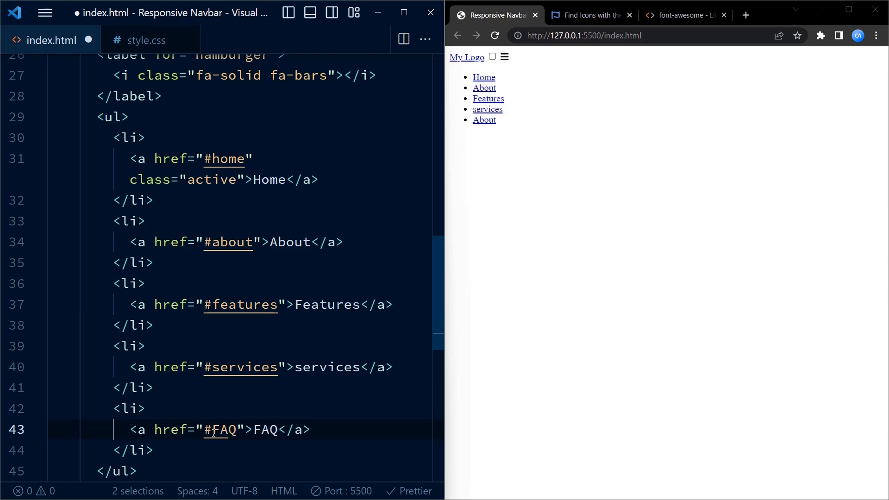
{"action": "left_click", "coordinate": [263, 429]}
{"action": "type", "text": ".A."}
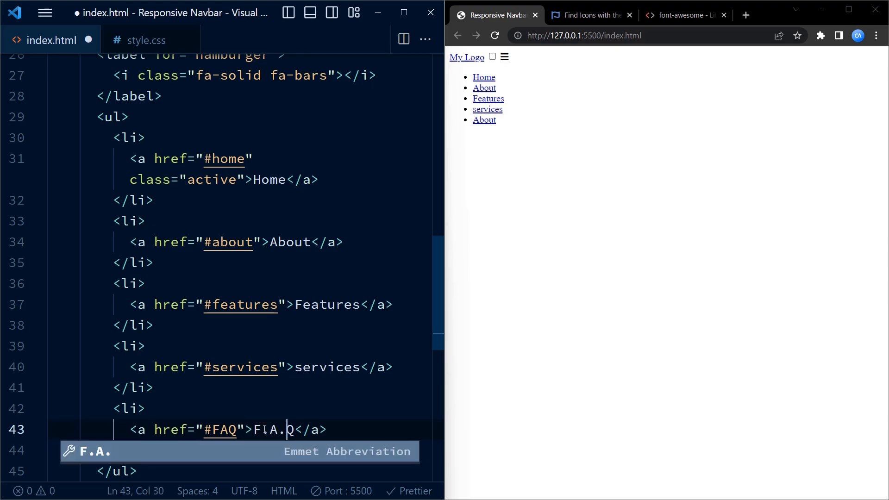
{"action": "key", "text": "ctrl+s"}
{"action": "key", "text": "End"}
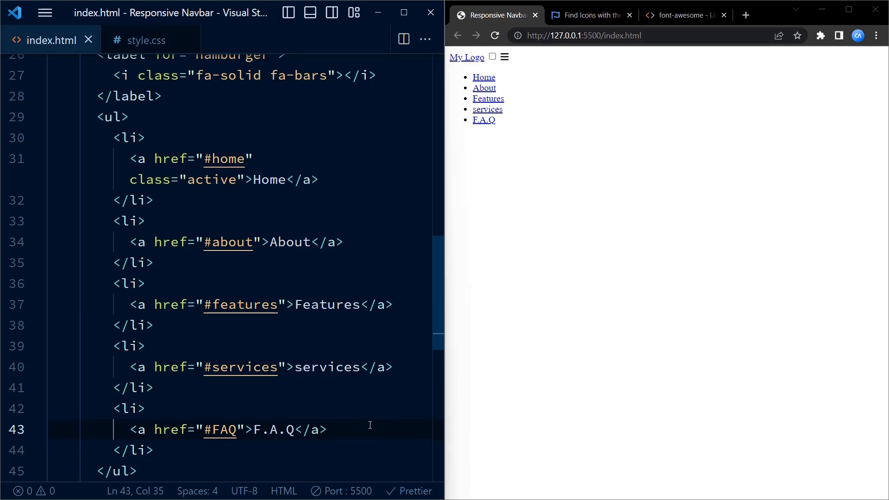
{"action": "key", "text": "ctrl+Page_Down"}
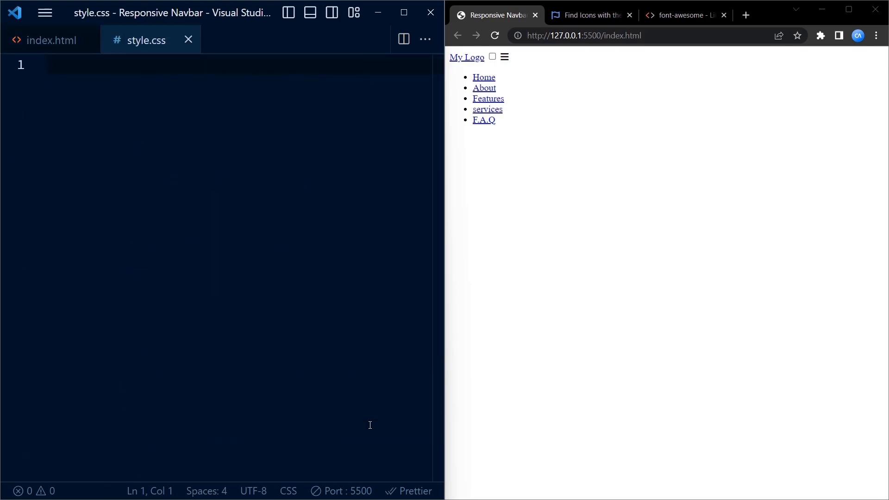
{"action": "type", "text": "*{"}
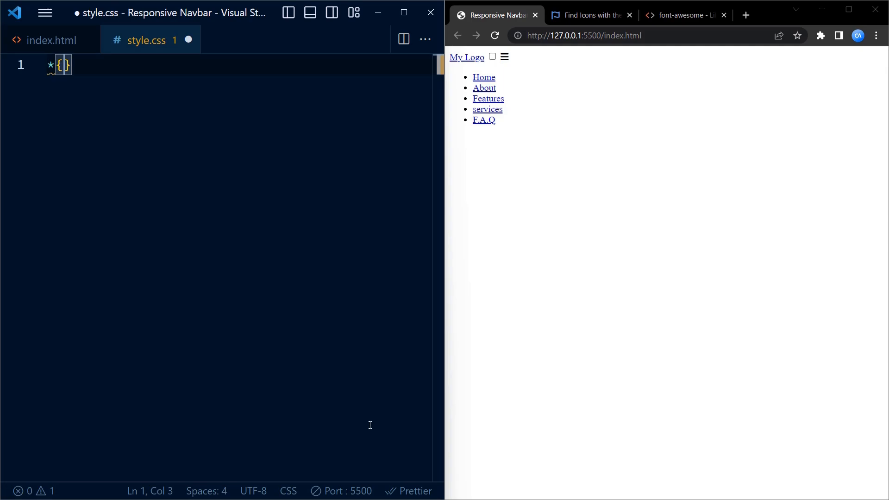
Step: Write a * rule with padding 0, margin 0 and box-sizing border-box, saving as it goes
{"action": "key", "text": "Return"}
{"action": "type", "text": "padding: 0;"}
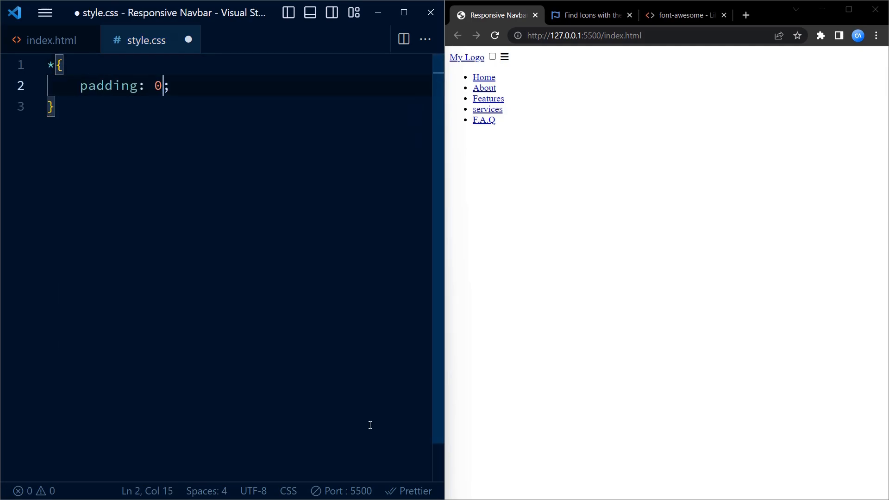
{"action": "key", "text": "ctrl+s"}
{"action": "key", "text": "Return"}
{"action": "type", "text": "margin: "}
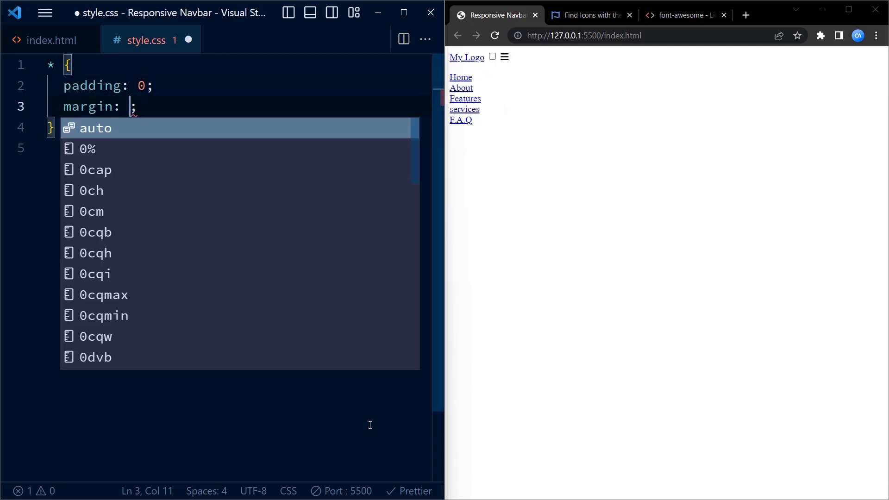
{"action": "type", "text": "0;"}
{"action": "key", "text": "ctrl+s"}
{"action": "key", "text": "Return"}
{"action": "type", "text": "box-sizing: "}
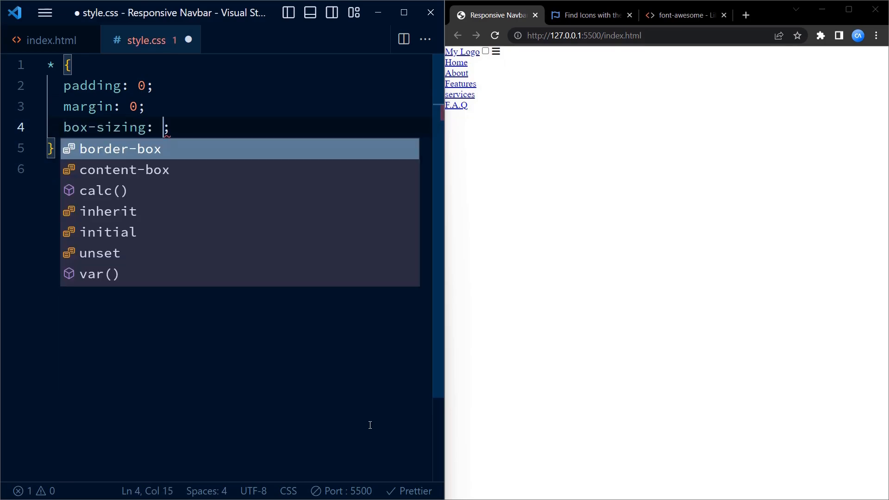
{"action": "type", "text": "border-box"}
{"action": "key", "text": "ctrl+s"}
{"action": "type", "text": ";"}
{"action": "key", "text": "Down"}
{"action": "key", "text": "Return"}
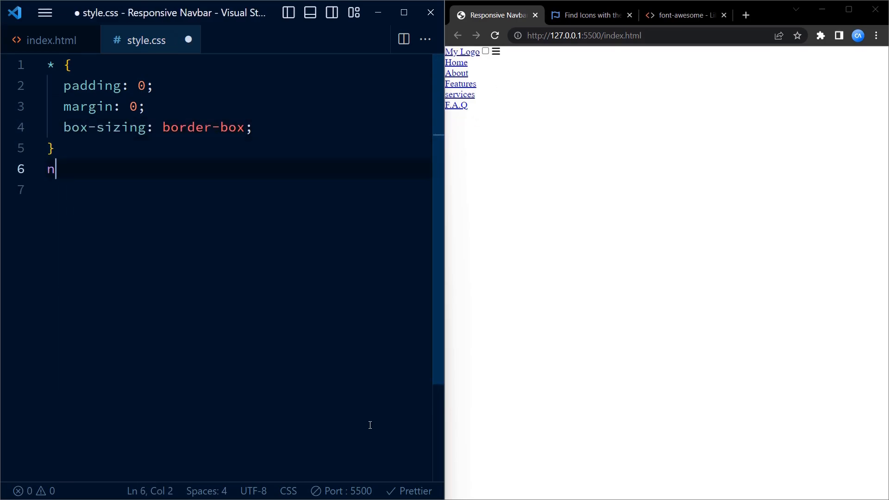
{"action": "type", "text": "av{"}
Step: Give nav the Poppins font-family, display flex and align-items center, saving each
{"action": "key", "text": "Return"}
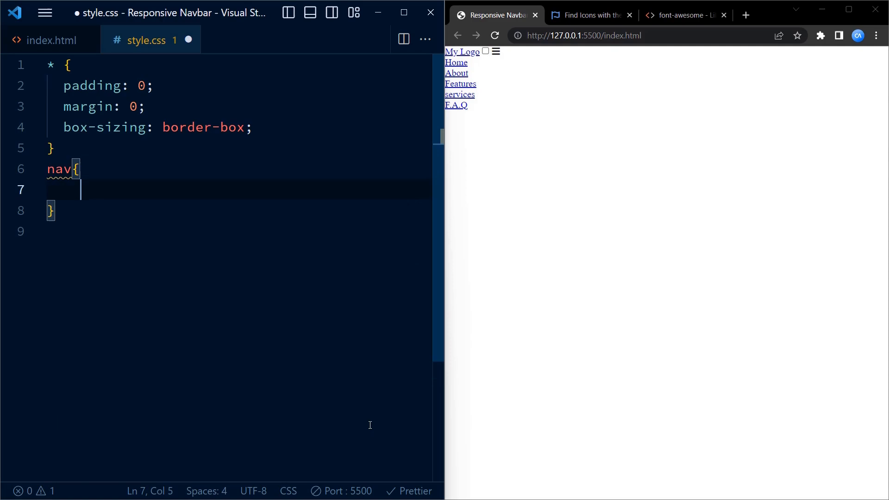
{"action": "type", "text": "font"}
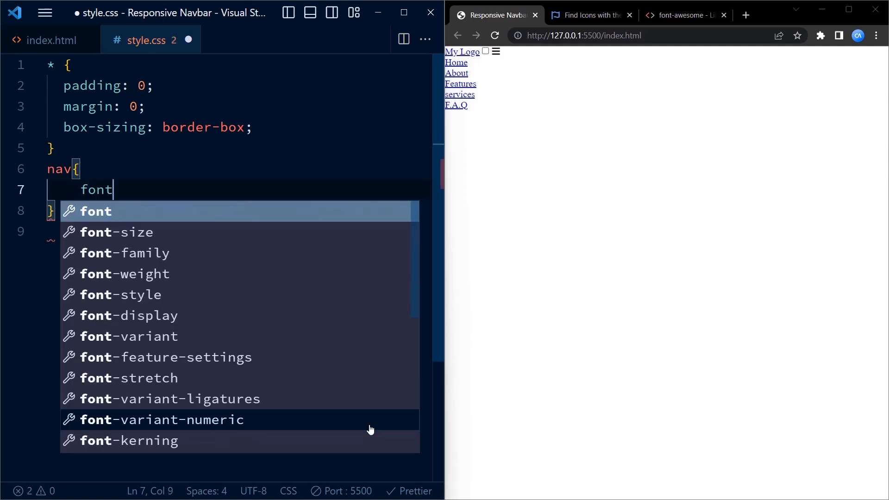
{"action": "key", "text": "Down"}
{"action": "key", "text": "Down"}
{"action": "key", "text": "Down"}
{"action": "key", "text": "Down"}
{"action": "key", "text": "Up"}
{"action": "key", "text": "Up"}
{"action": "key", "text": "Return"}
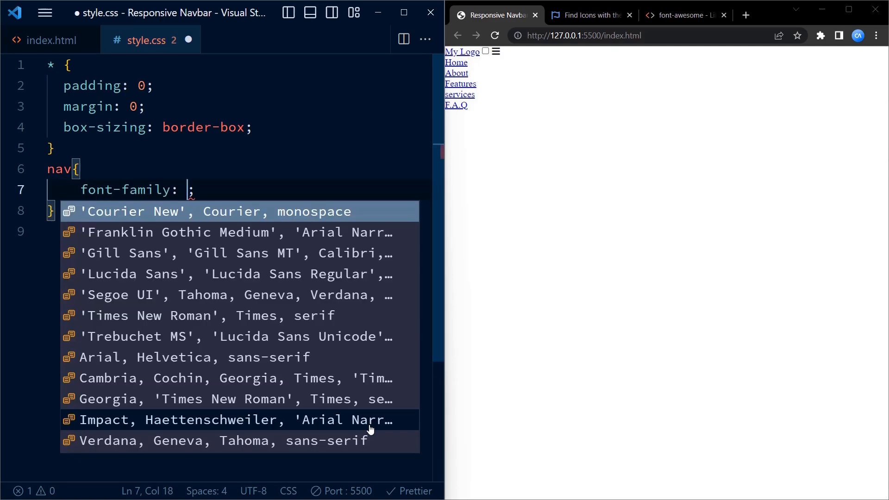
{"action": "type", "text": "\","}
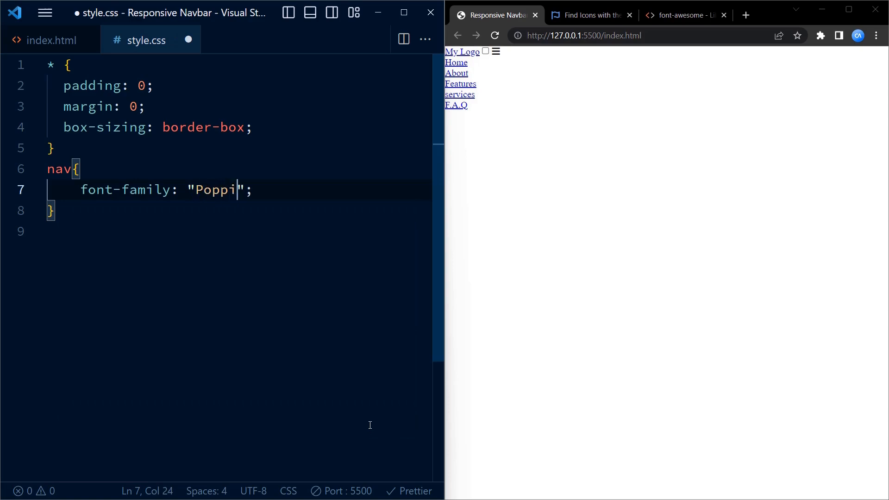
{"action": "type", "text": "sans-serif"}
{"action": "key", "text": "ctrl+s"}
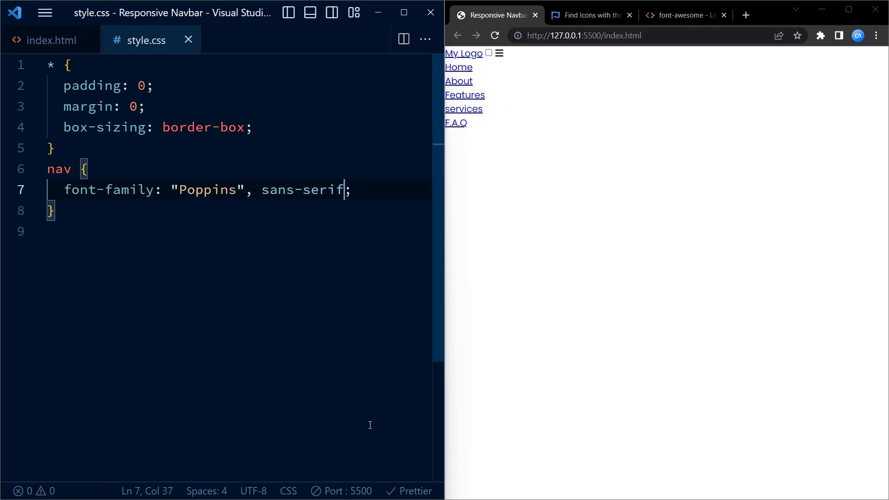
{"action": "key", "text": "Down"}
{"action": "key", "text": "Up"}
{"action": "key", "text": "Return"}
{"action": "type", "text": "displ"}
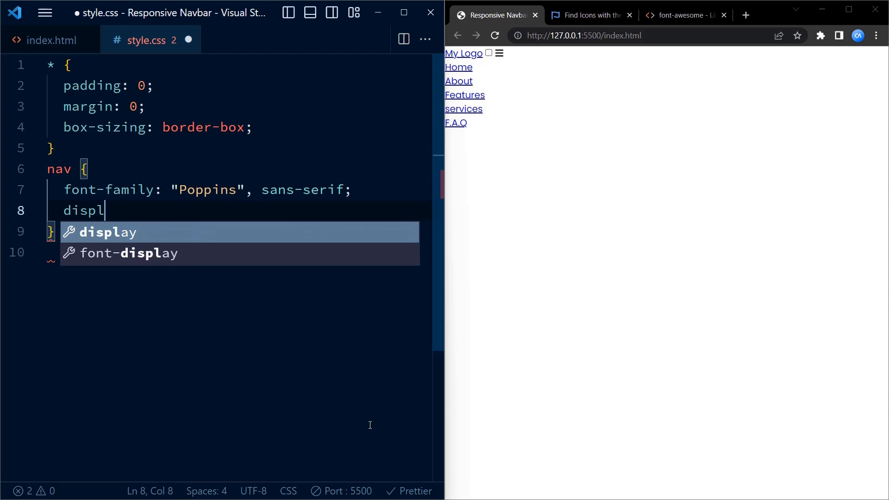
{"action": "key", "text": "Return"}
{"action": "type", "text": "flex;"}
{"action": "key", "text": "ctrl+s"}
{"action": "key", "text": "End"}
{"action": "key", "text": "Return"}
{"action": "type", "text": "al"}
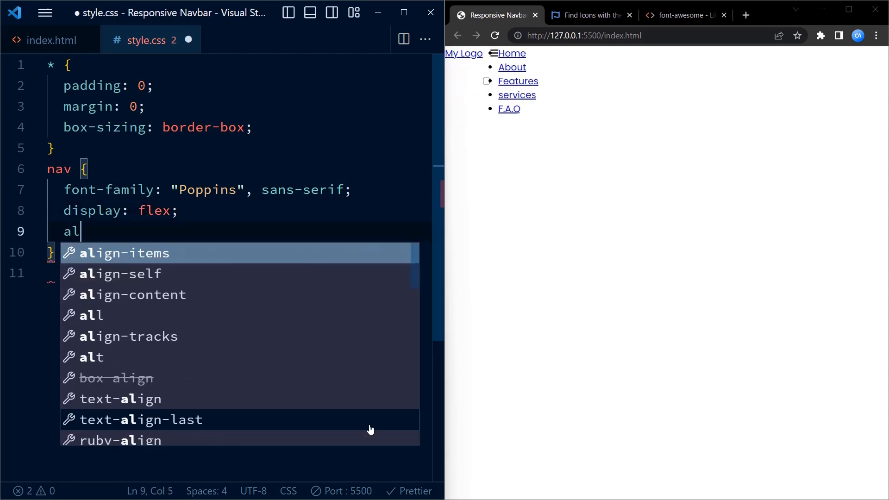
{"action": "type", "text": "i"}
{"action": "key", "text": "Return"}
{"action": "type", "text": "ce;"}
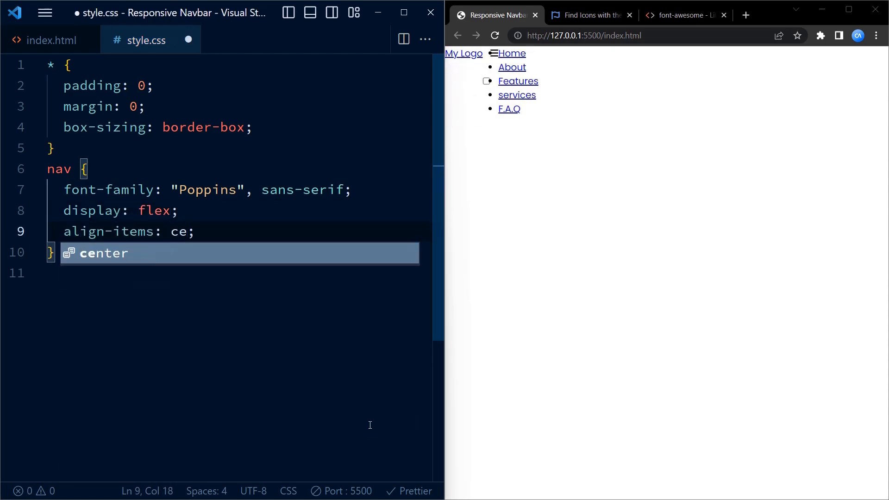
{"action": "key", "text": "Return"}
{"action": "key", "text": "ctrl+s"}
Step: Add justify-content space-between, background-color #2c8eec and padding 1em to nav and save
{"action": "key", "text": "End"}
{"action": "key", "text": "Return"}
{"action": "type", "text": "ju"}
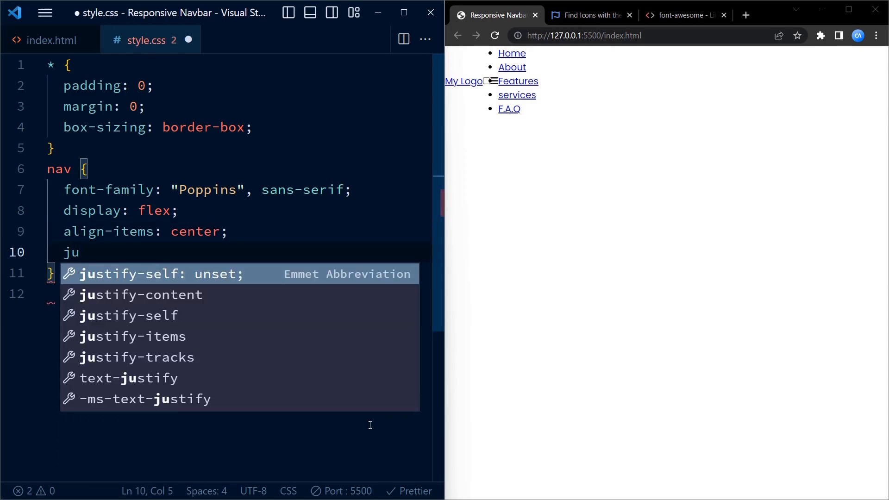
{"action": "key", "text": "Down"}
{"action": "key", "text": "Return"}
{"action": "type", "text": "space;"}
{"action": "key", "text": "Down"}
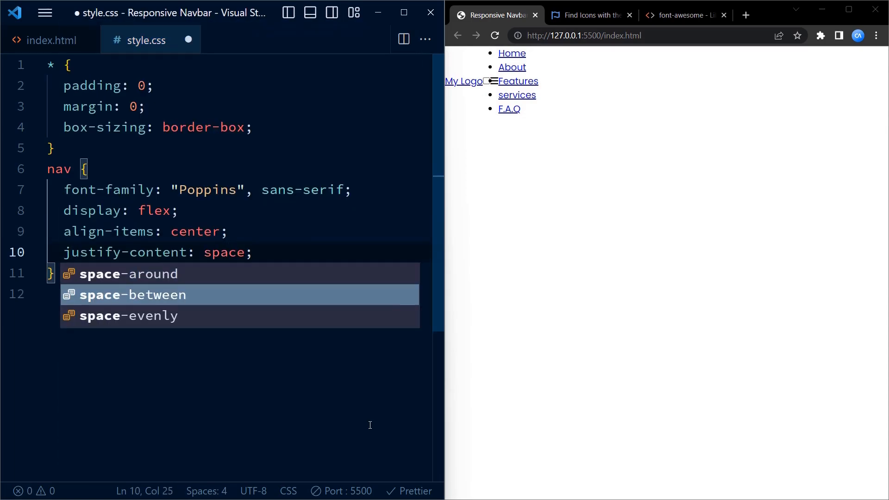
{"action": "key", "text": "Return"}
{"action": "key", "text": "ctrl+s"}
{"action": "key", "text": "Return"}
{"action": "type", "text": "b"}
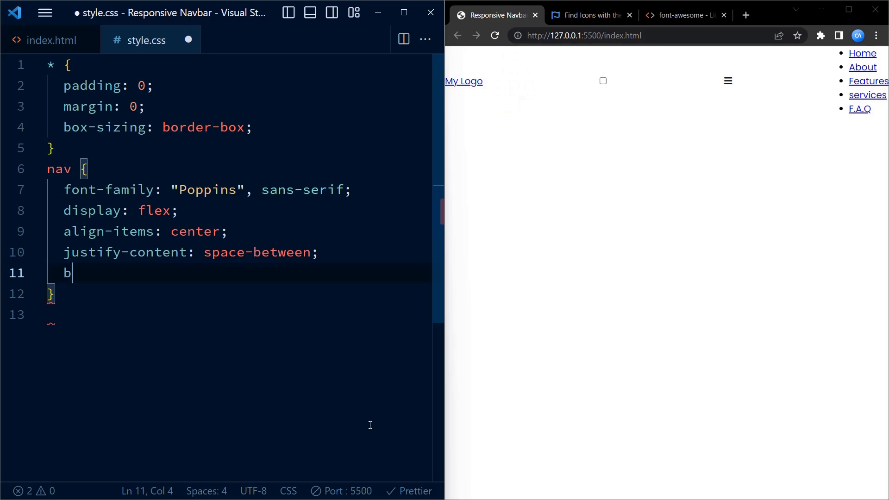
{"action": "type", "text": "ack"}
{"action": "key", "text": "Return"}
{"action": "type", "text": "#"}
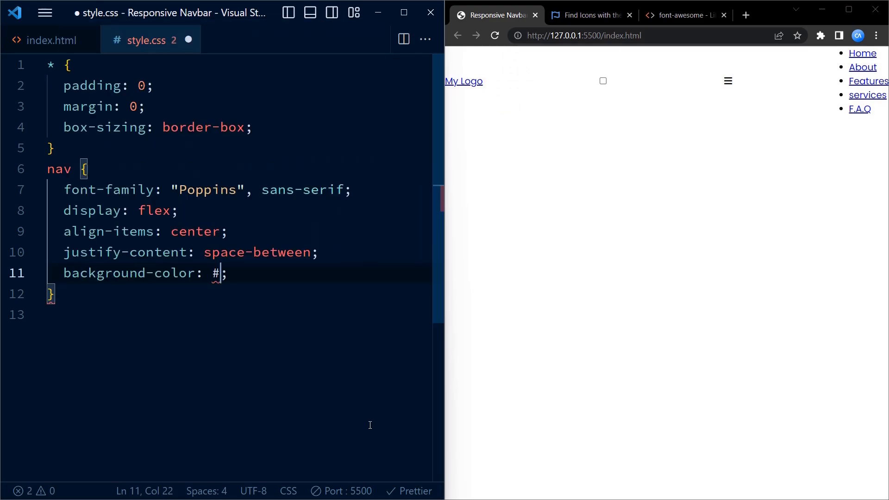
{"action": "type", "text": "2c8"}
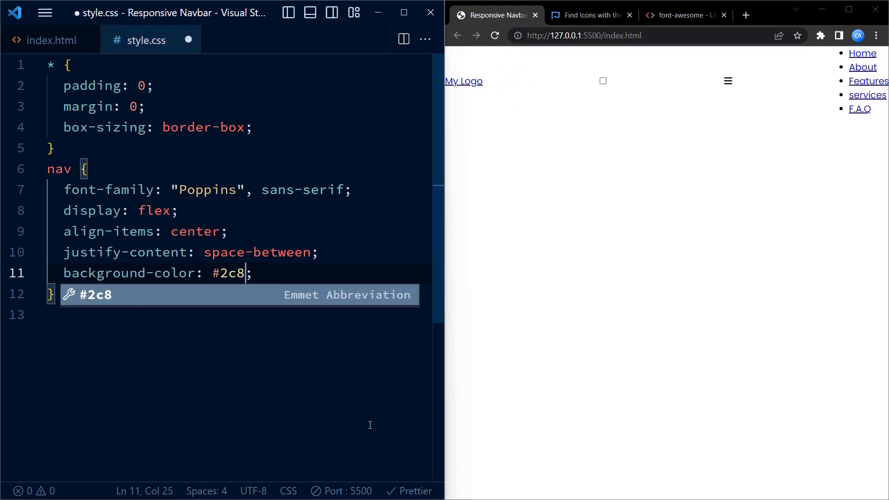
{"action": "type", "text": "eec"}
{"action": "key", "text": "ctrl+s"}
{"action": "key", "text": "End"}
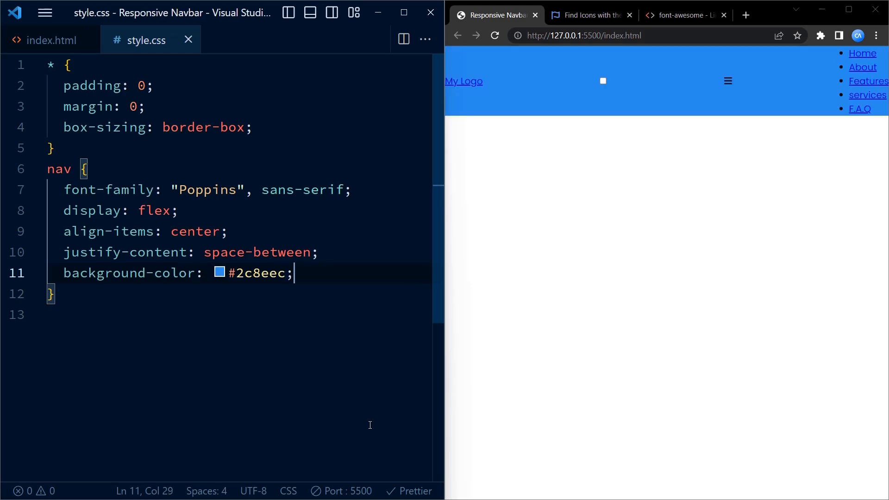
{"action": "key", "text": "Return"}
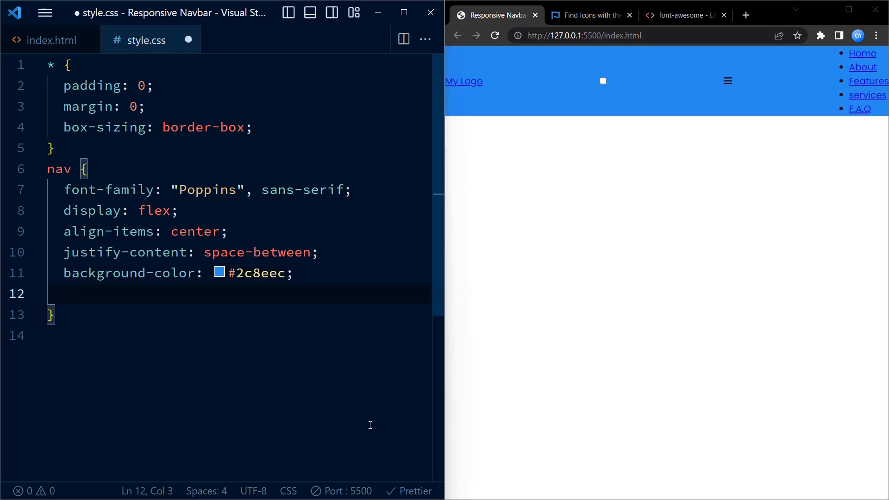
{"action": "type", "text": "padding: 1em;"}
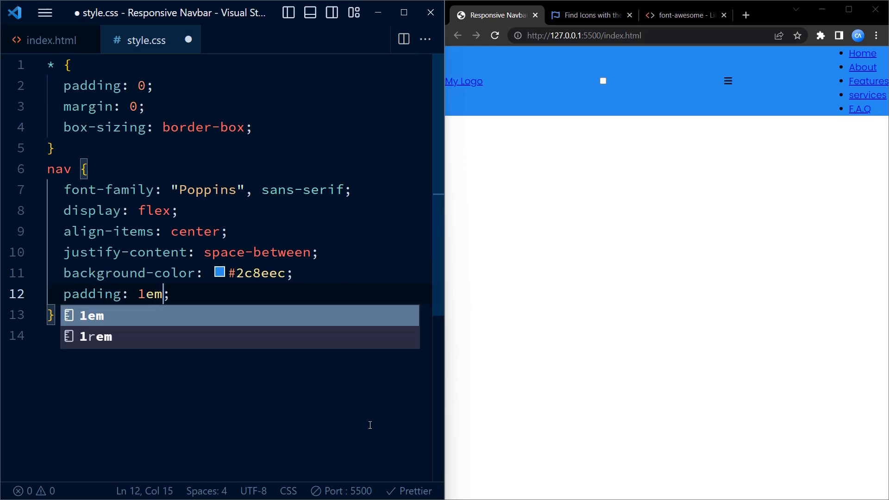
{"action": "key", "text": "ctrl+s"}
{"action": "key", "text": "End"}
{"action": "key", "text": "Down"}
{"action": "key", "text": "Return"}
{"action": "key", "text": "Return"}
{"action": "key", "text": "Up"}
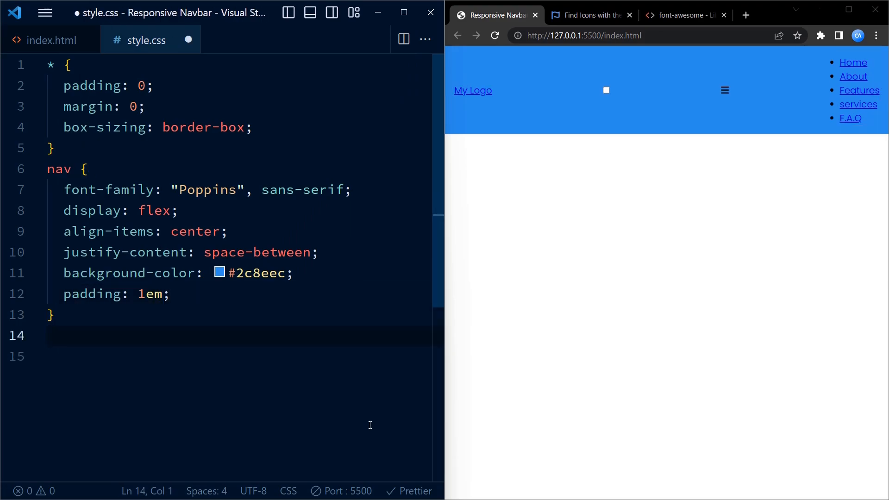
{"action": "type", "text": "nav a {"}
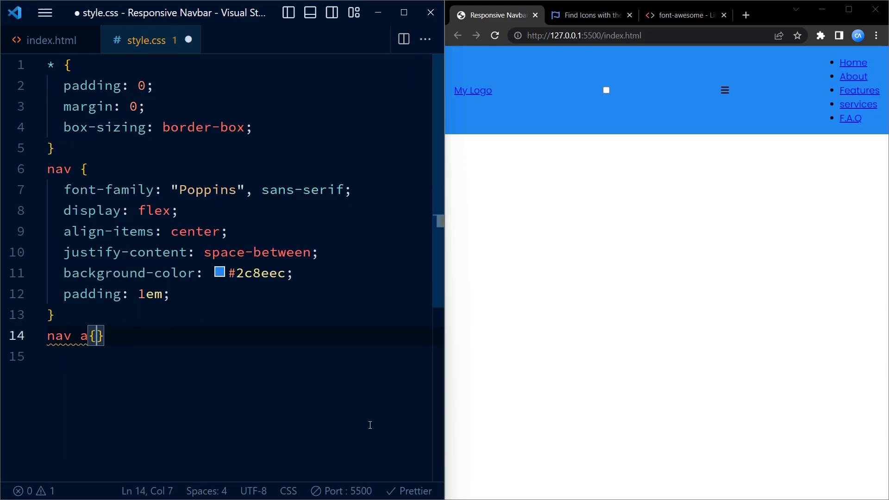
Step: Give nav a text-decoration none and text-transform capitalize, then save
{"action": "key", "text": "Return"}
{"action": "type", "text": "re"}
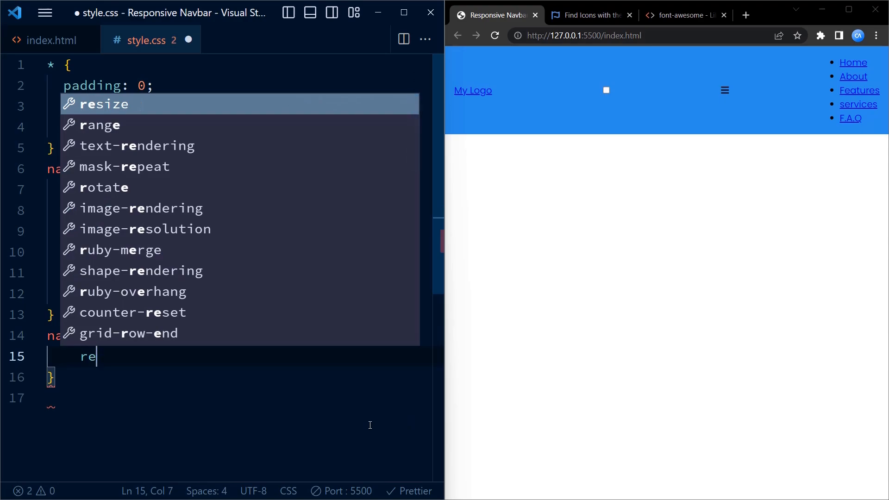
{"action": "key", "text": "BackSpace"}
{"action": "key", "text": "BackSpace"}
{"action": "type", "text": "te"}
{"action": "key", "text": "Down"}
{"action": "key", "text": "Down"}
{"action": "key", "text": "Return"}
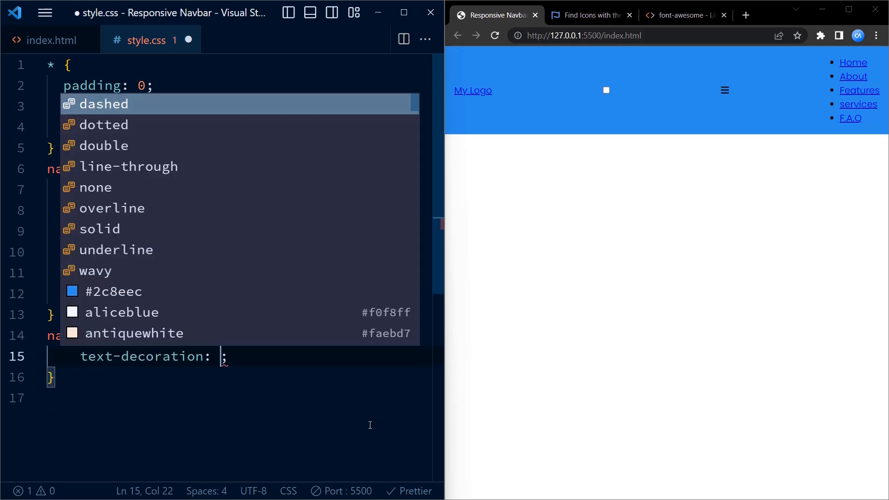
{"action": "type", "text": "none"}
{"action": "key", "text": "Return"}
{"action": "key", "text": "End"}
{"action": "key", "text": "Return"}
{"action": "type", "text": "te"}
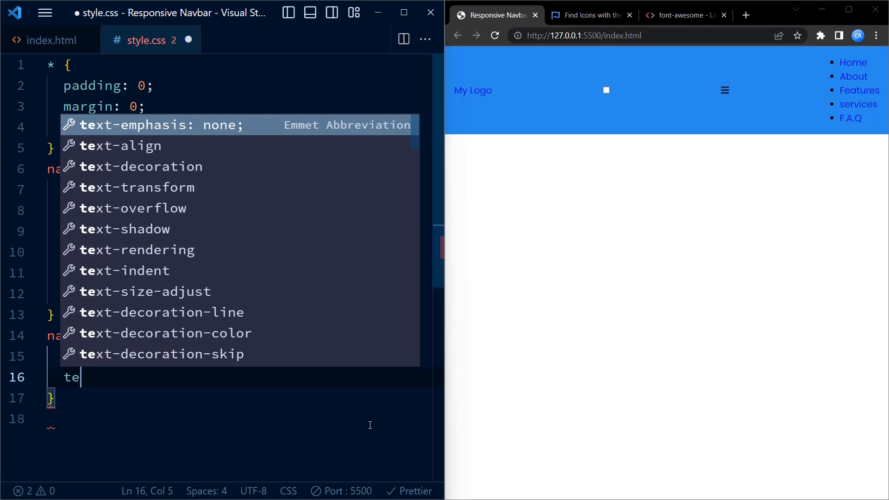
{"action": "key", "text": "Down"}
{"action": "key", "text": "Down"}
{"action": "key", "text": "Down"}
{"action": "key", "text": "Return"}
{"action": "key", "text": "Return"}
{"action": "key", "text": "ctrl+s"}
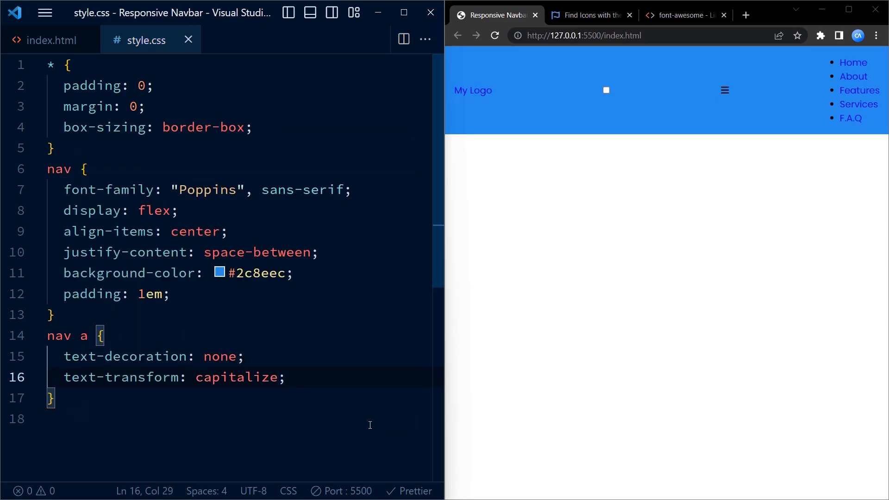
Step: Colour nav links #ffffff, save, and begin a #logo rule
{"action": "key", "text": "End"}
{"action": "key", "text": "Return"}
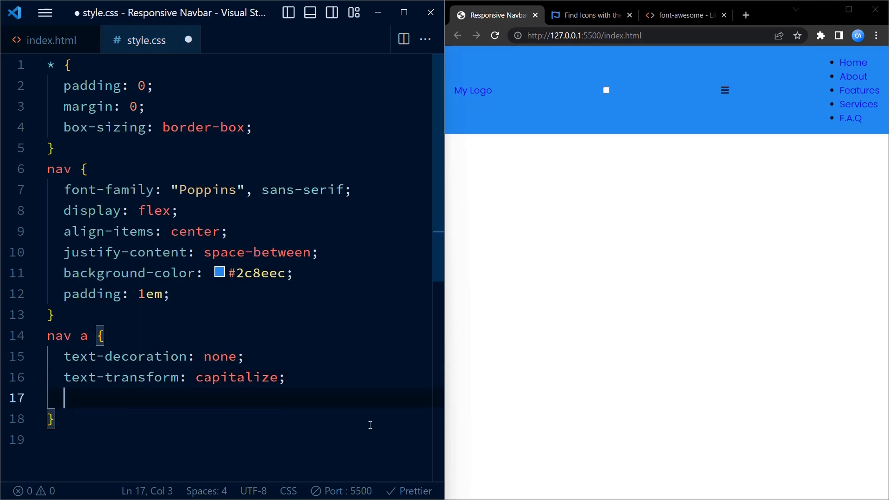
{"action": "type", "text": "colo"}
{"action": "key", "text": "Return"}
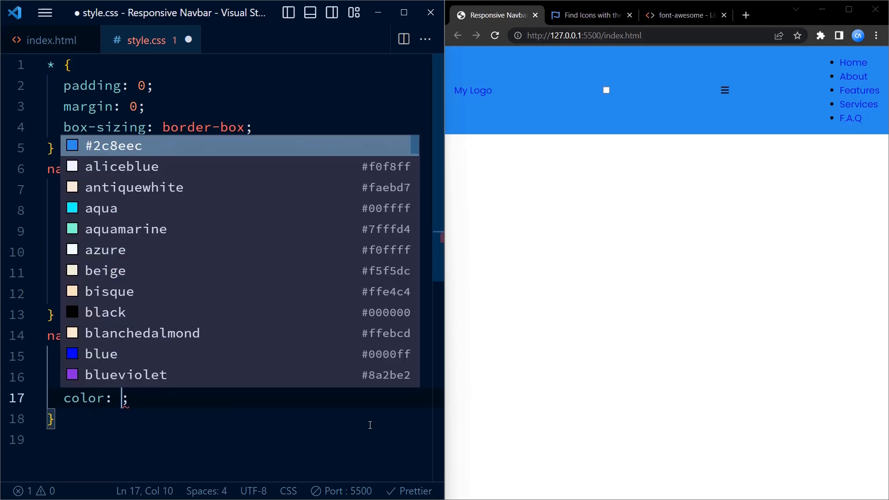
{"action": "type", "text": "#ffffff"}
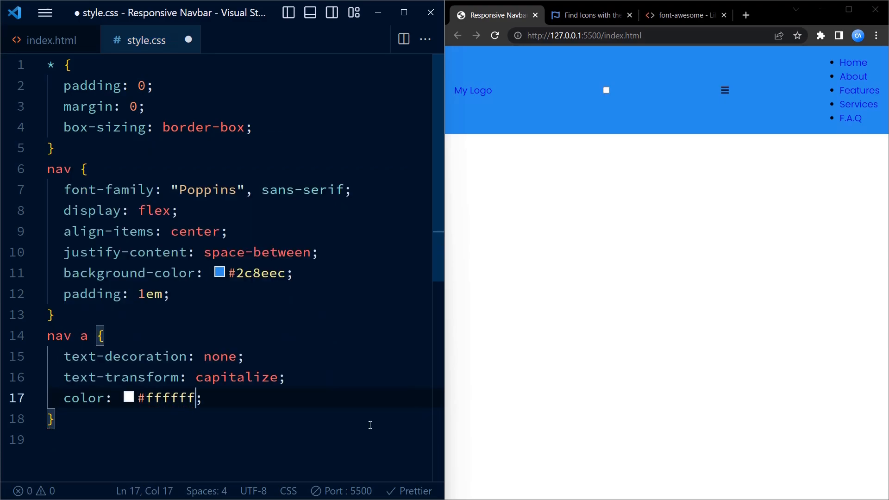
{"action": "key", "text": "ctrl+s"}
{"action": "key", "text": "Down"}
{"action": "key", "text": "Return"}
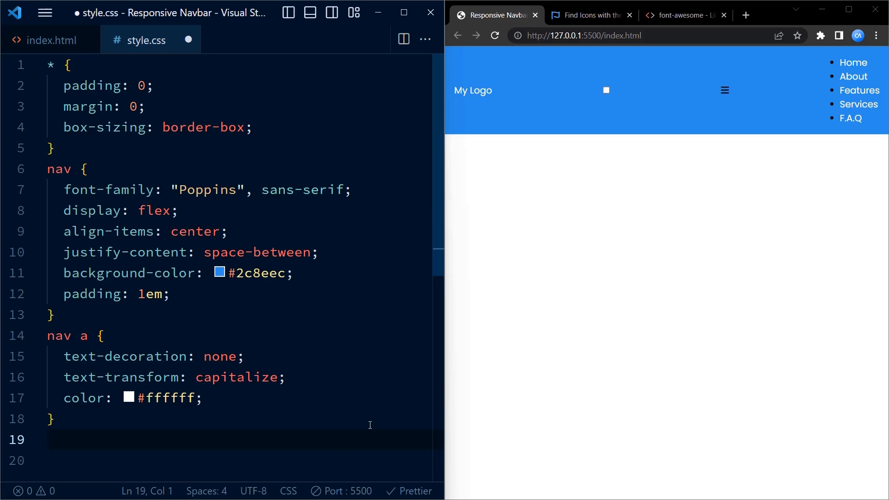
{"action": "type", "text": "#lo"}
{"action": "type", "text": " {"}
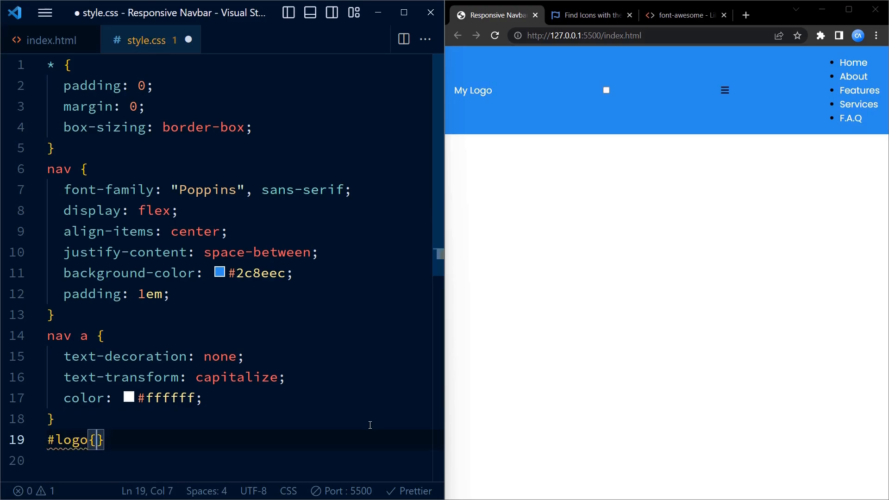
Step: Give #logo font-size 1.2em and font-weight 600 so My Logo is larger and bold, and save
{"action": "key", "text": "Return"}
{"action": "type", "text": "font"}
{"action": "key", "text": "Tab"}
{"action": "type", "text": "1.2"}
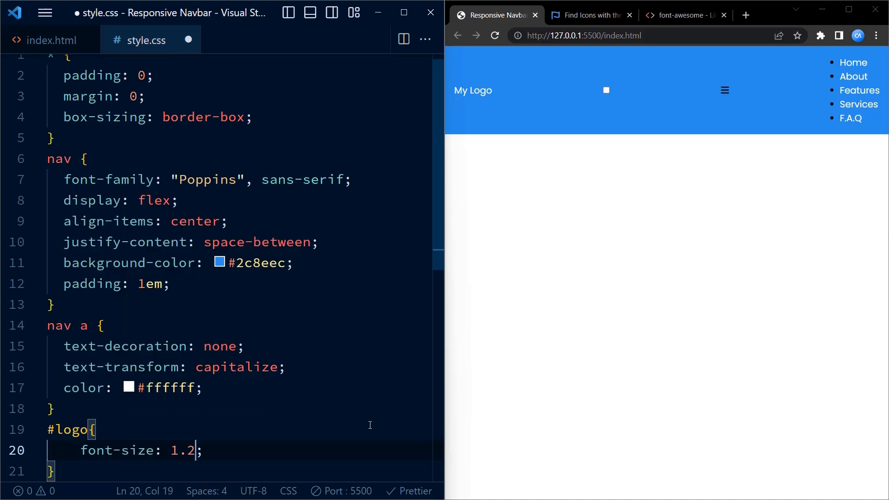
{"action": "type", "text": "em"}
{"action": "key", "text": "ctrl+s"}
{"action": "key", "text": "Return"}
{"action": "type", "text": "font"}
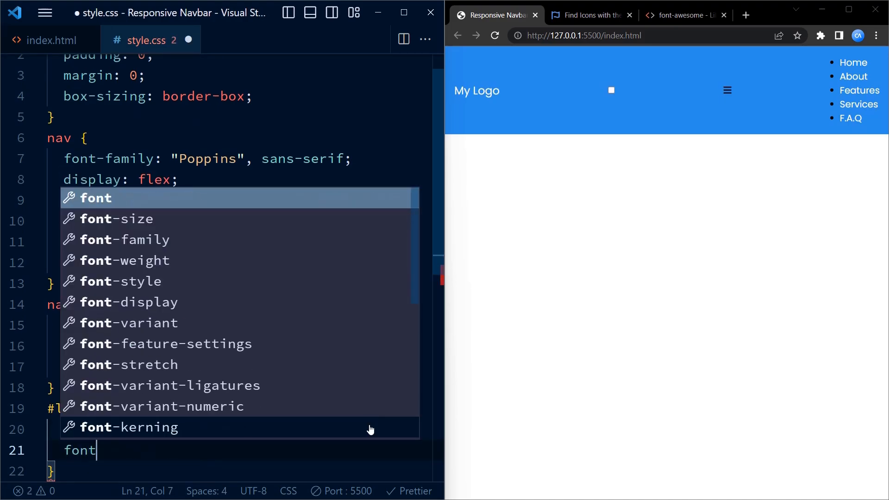
{"action": "key", "text": "Down"}
{"action": "key", "text": "Down"}
{"action": "key", "text": "Down"}
{"action": "key", "text": "Tab"}
{"action": "type", "text": "5"}
{"action": "key", "text": "BackSpace"}
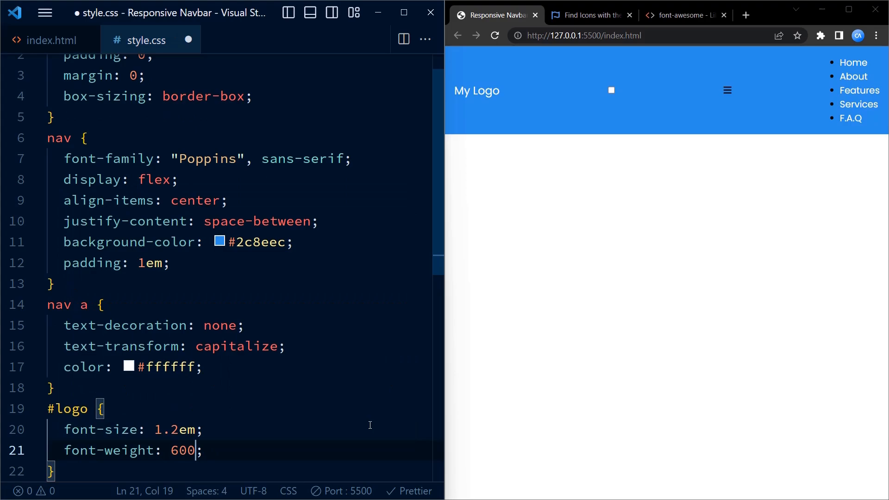
{"action": "key", "text": "ctrl+s"}
{"action": "key", "text": "Down"}
Step: Hide the checkbox with appearance: none and -webkit-appearance: none, and save
{"action": "key", "text": "Return"}
{"action": "type", "text": "in"}
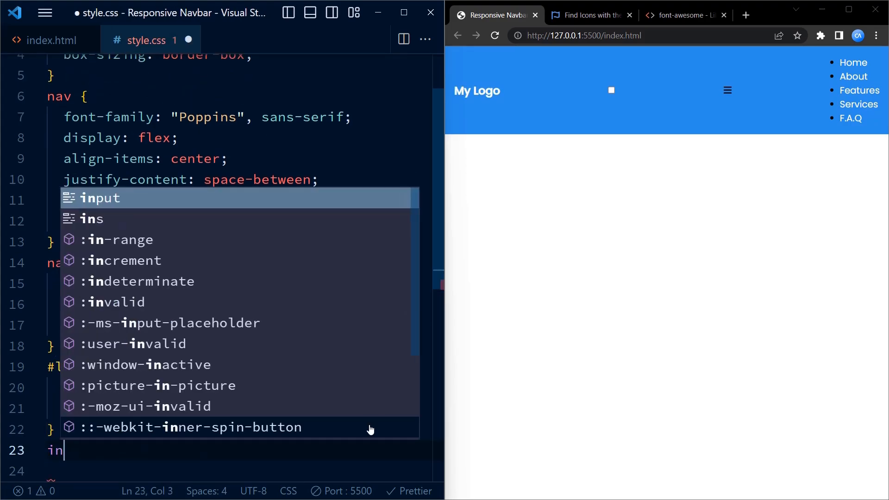
{"action": "type", "text": "put[type"}
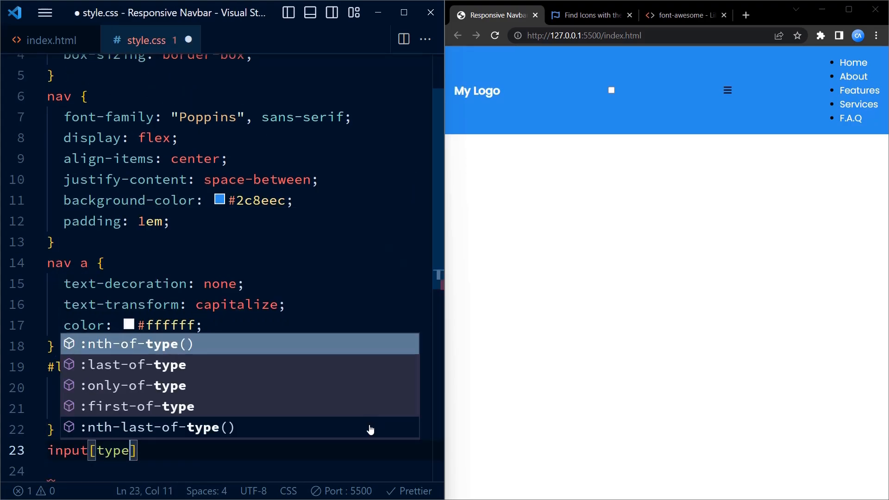
{"action": "type", "text": "=\"chec"}
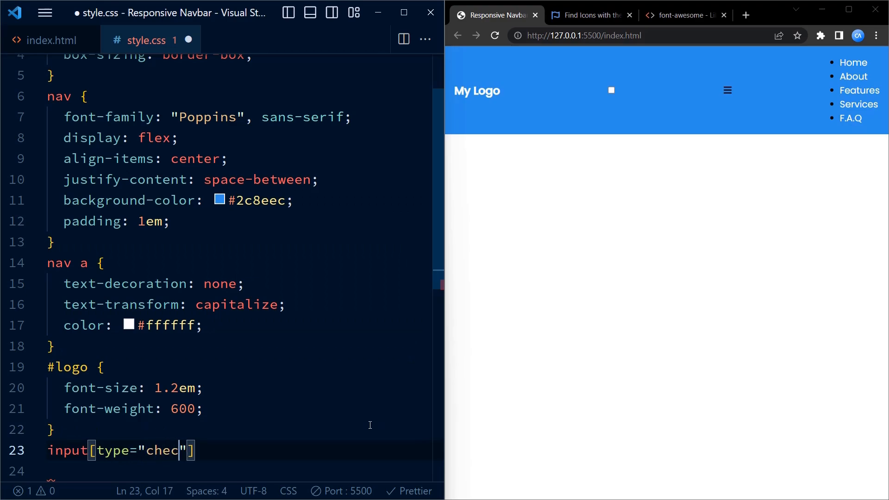
{"action": "type", "text": "kbox\"]"}
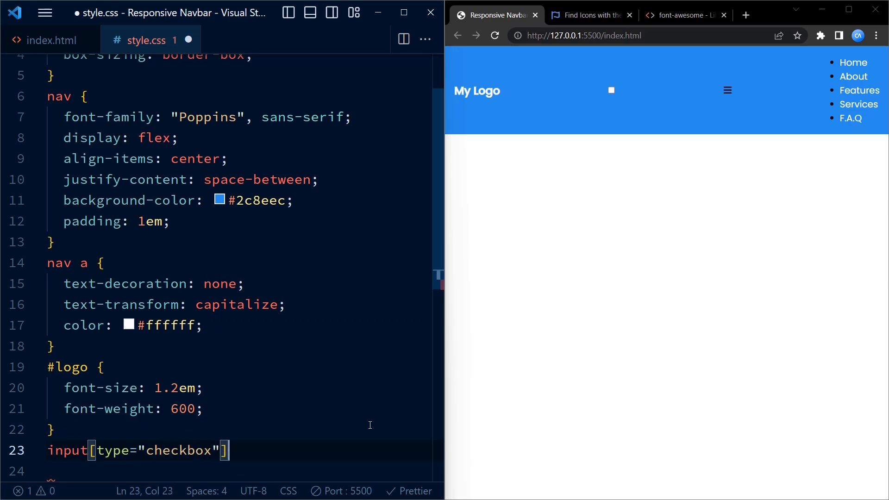
{"action": "type", "text": "{"}
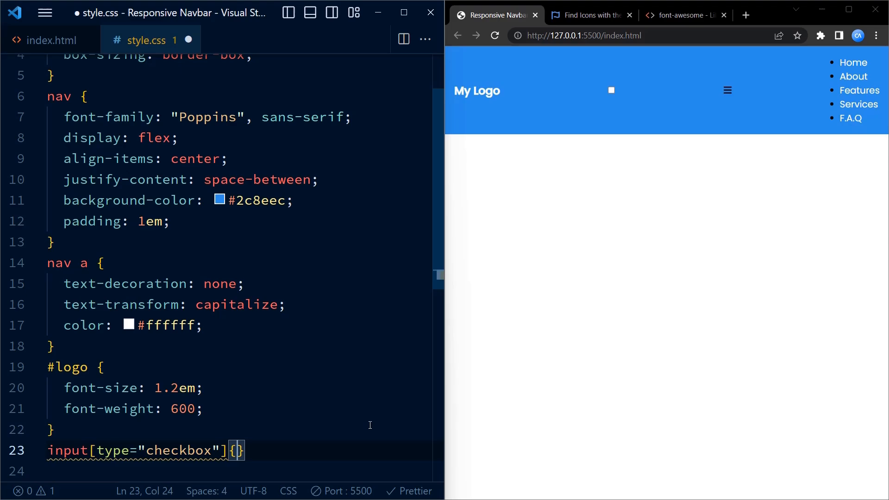
{"action": "key", "text": "Return"}
{"action": "type", "text": "app"}
{"action": "key", "text": "Return"}
{"action": "type", "text": "none;"}
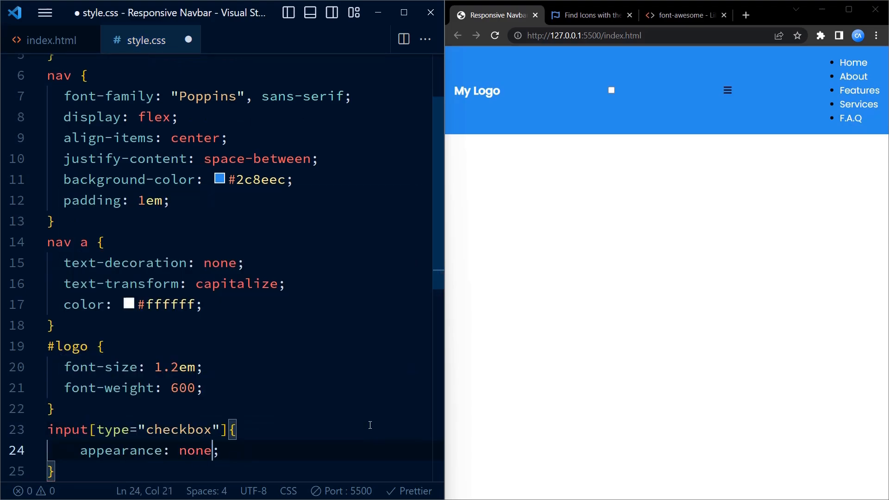
{"action": "key", "text": "ctrl+s"}
{"action": "key", "text": "Return"}
{"action": "type", "text": "-"}
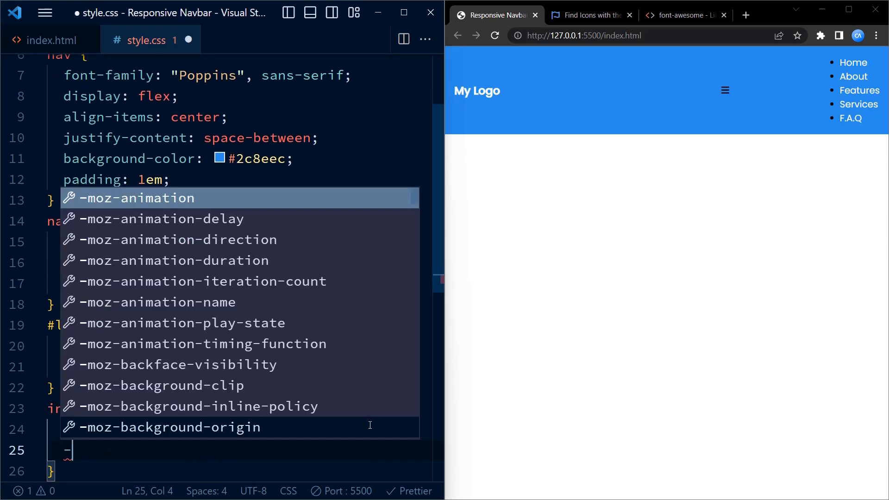
{"action": "type", "text": "webkit-appear"}
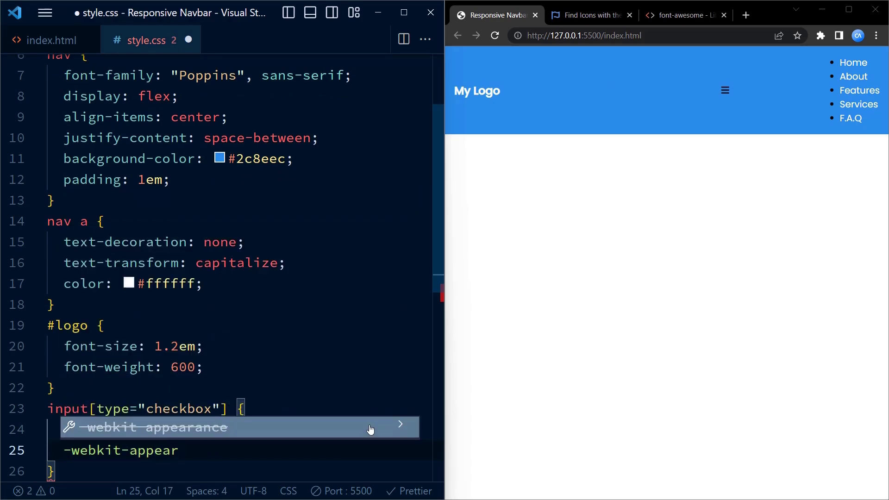
{"action": "key", "text": "Return"}
{"action": "type", "text": "nce: :n;"}
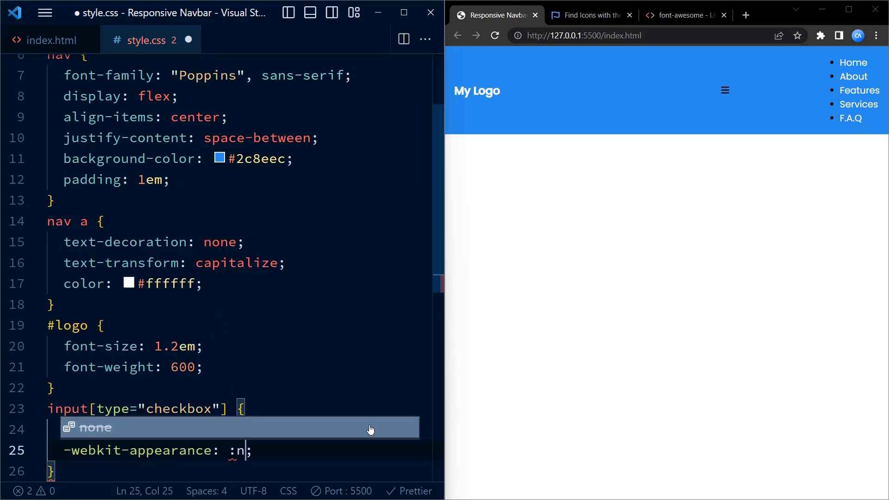
{"action": "key", "text": "BackSpace"}
{"action": "key", "text": "BackSpace"}
{"action": "type", "text": "non"}
{"action": "key", "text": "ctrl+s"}
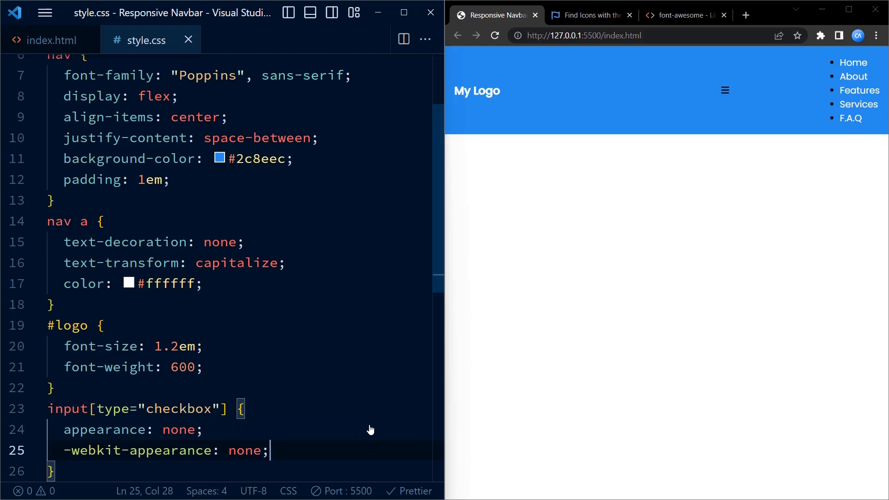
{"action": "key", "text": "Down"}
Step: Add a label rule with display: none, save, and leave a line for the ul rule
{"action": "key", "text": "Return"}
{"action": "type", "text": "a"}
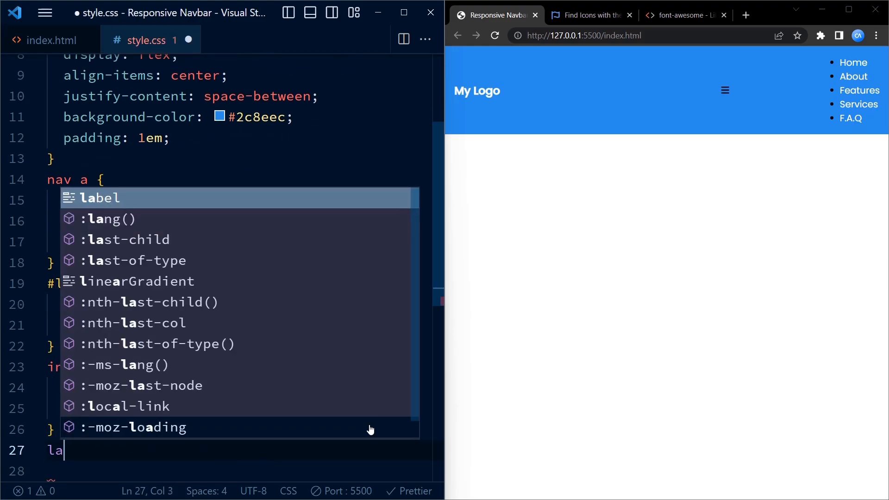
{"action": "type", "text": "bel{"}
{"action": "key", "text": "Return"}
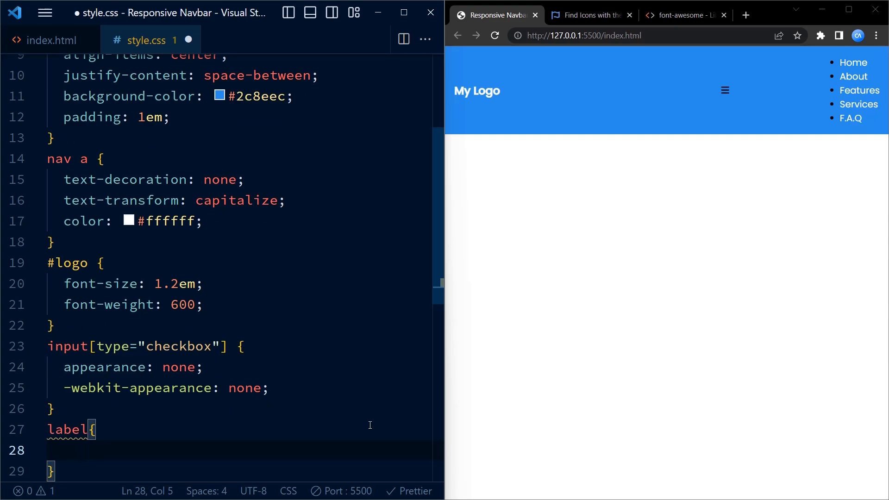
{"action": "type", "text": "display: "}
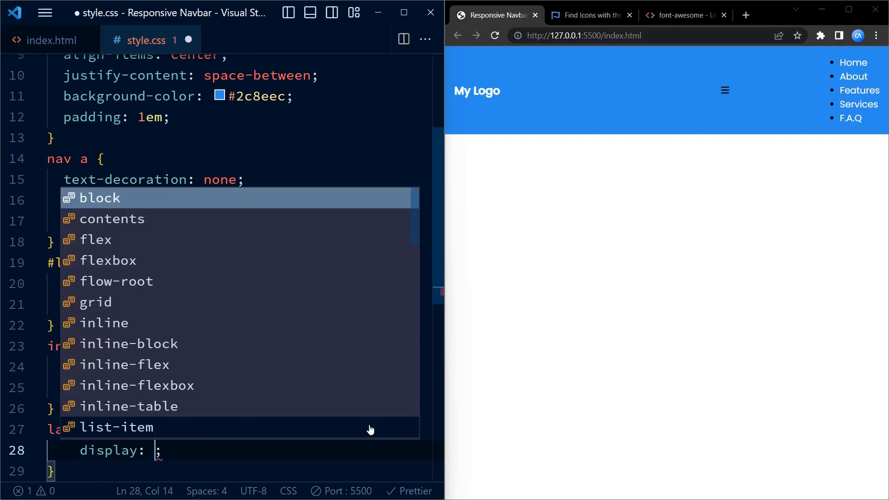
{"action": "type", "text": "none"}
{"action": "key", "text": "ctrl+s"}
{"action": "key", "text": "Down"}
{"action": "key", "text": "Return"}
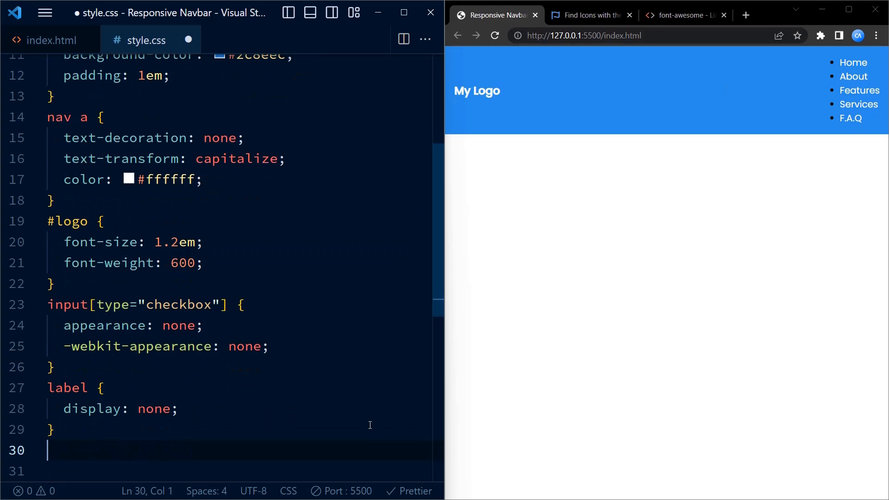
{"action": "type", "text": "ul{}"}
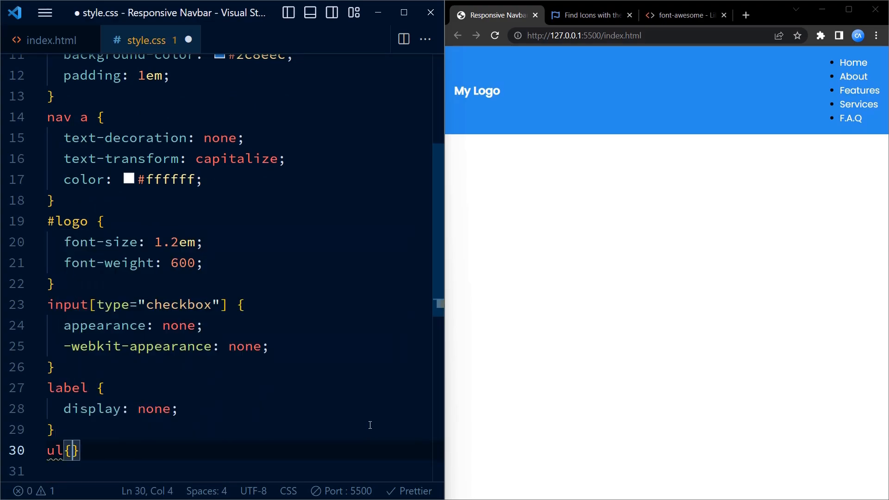
Step: Make the ul a bullet-free flex row with list-style none, display flex and gap 1em, and save
{"action": "key", "text": "Return"}
{"action": "type", "text": "list"}
{"action": "key", "text": "Tab"}
{"action": "key", "text": "ctrl+z"}
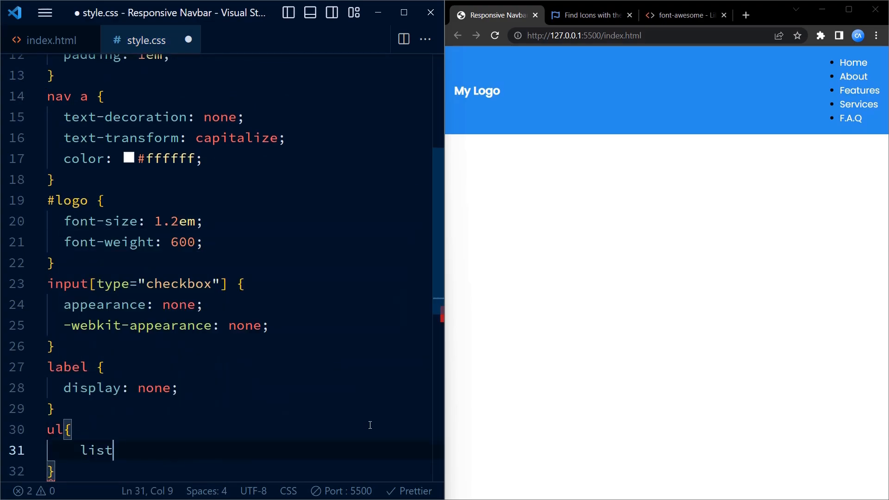
{"action": "type", "text": "-styk"}
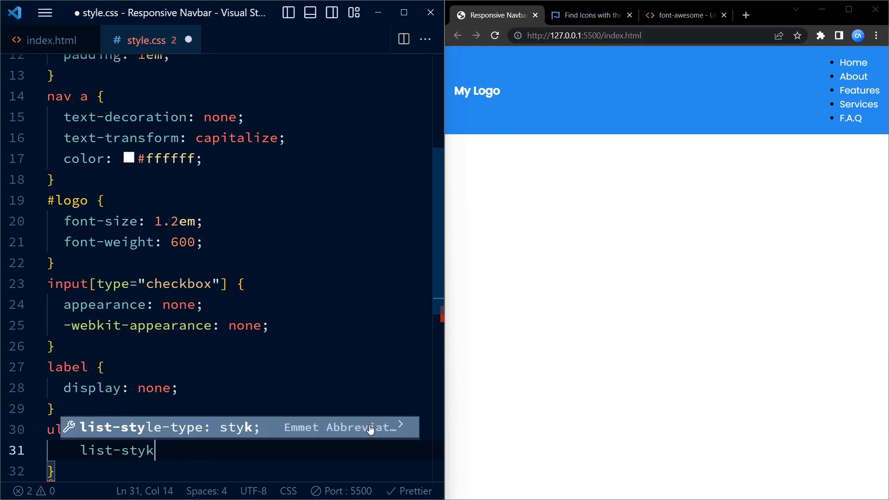
{"action": "key", "text": "BackSpace"}
{"action": "type", "text": "le: no"}
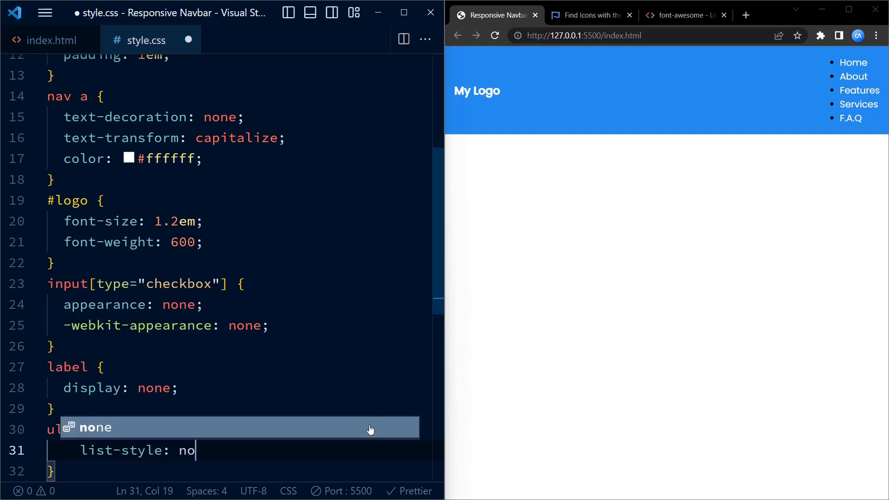
{"action": "type", "text": "ne;"}
{"action": "key", "text": "Return"}
{"action": "type", "text": "fi"}
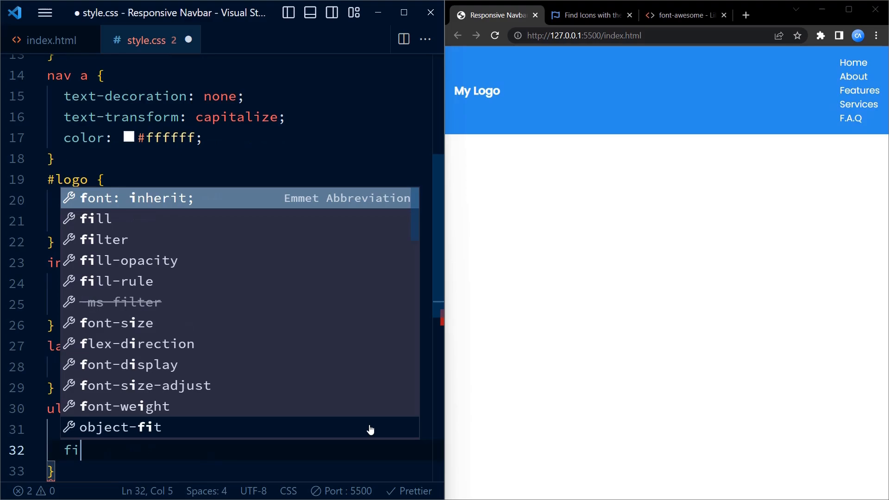
{"action": "type", "text": "p"}
{"action": "key", "text": "BackSpace"}
{"action": "key", "text": "BackSpace"}
{"action": "key", "text": "BackSpace"}
{"action": "type", "text": "dis"}
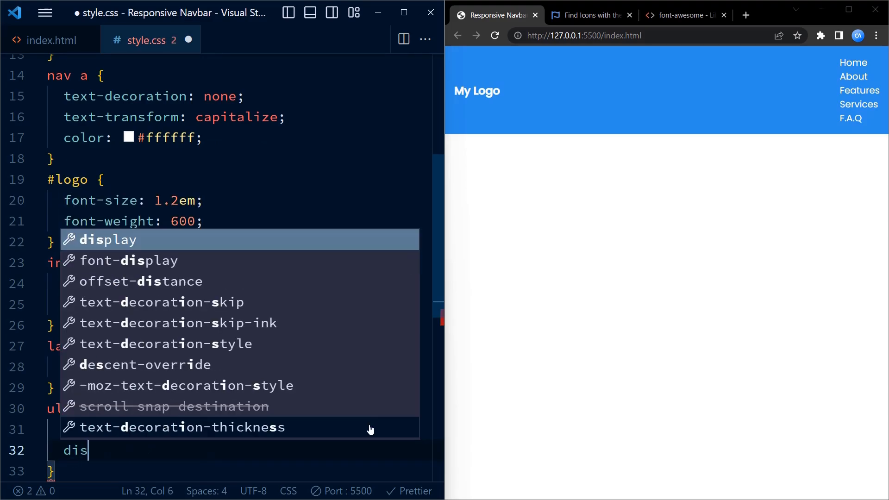
{"action": "type", "text": "play: flex;"}
{"action": "key", "text": "ctrl+s"}
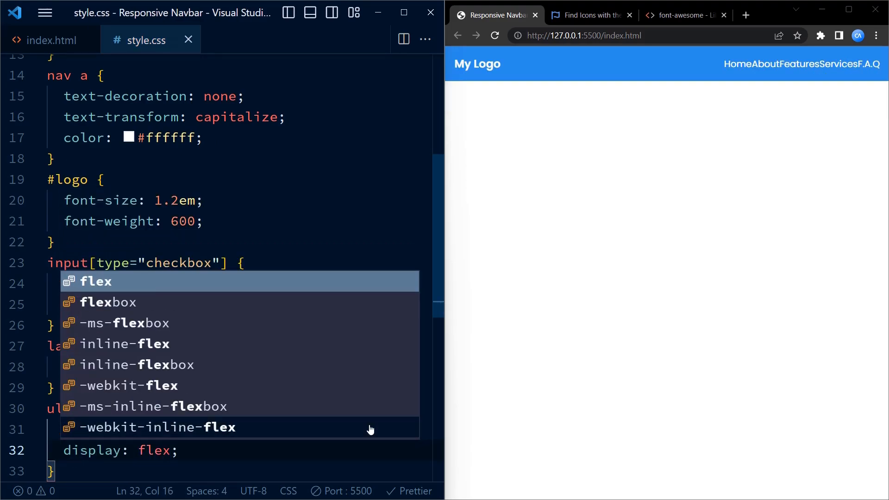
{"action": "key", "text": "Escape"}
{"action": "key", "text": "Return"}
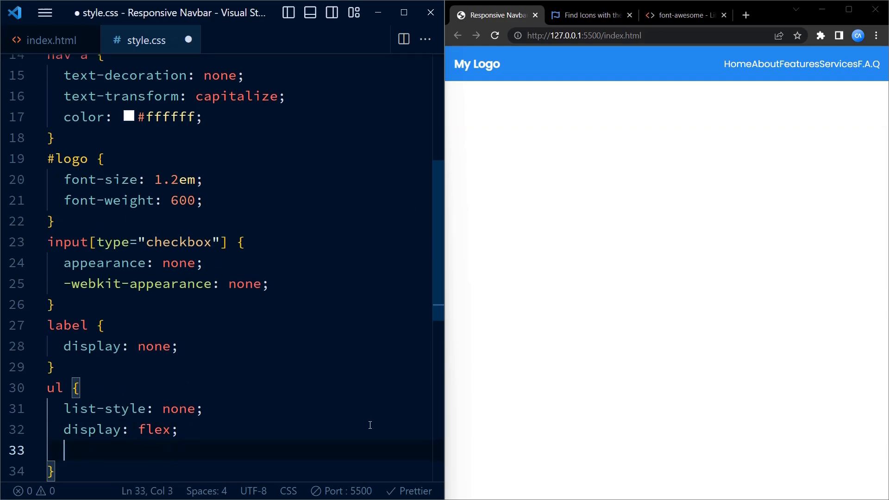
{"action": "type", "text": "gap: 1em;"}
{"action": "key", "text": "ctrl+s"}
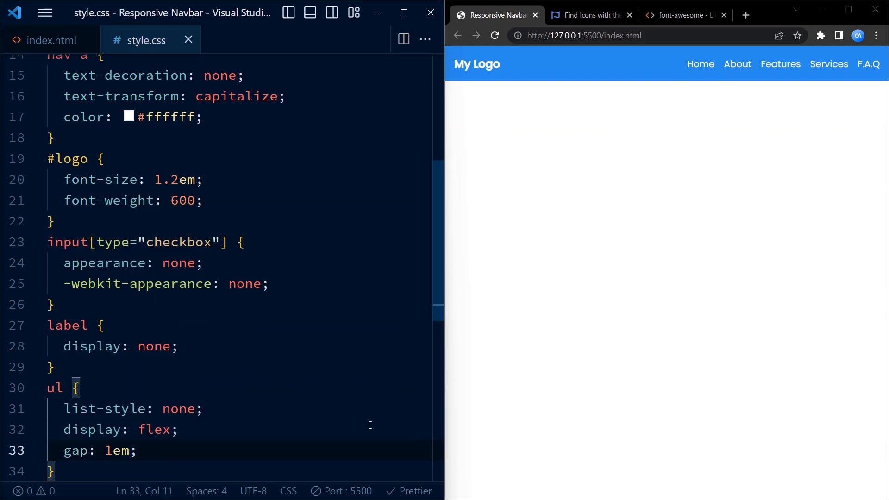
{"action": "key", "text": "Down"}
Step: Add a ul a rule with padding 0.5em and save
{"action": "key", "text": "Return"}
{"action": "type", "text": "ul "}
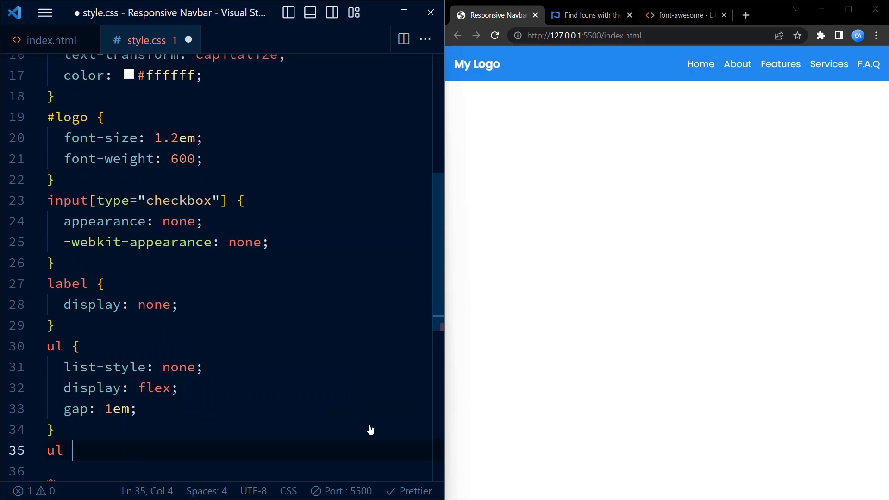
{"action": "type", "text": "a{"}
{"action": "key", "text": "Return"}
{"action": "type", "text": "p"}
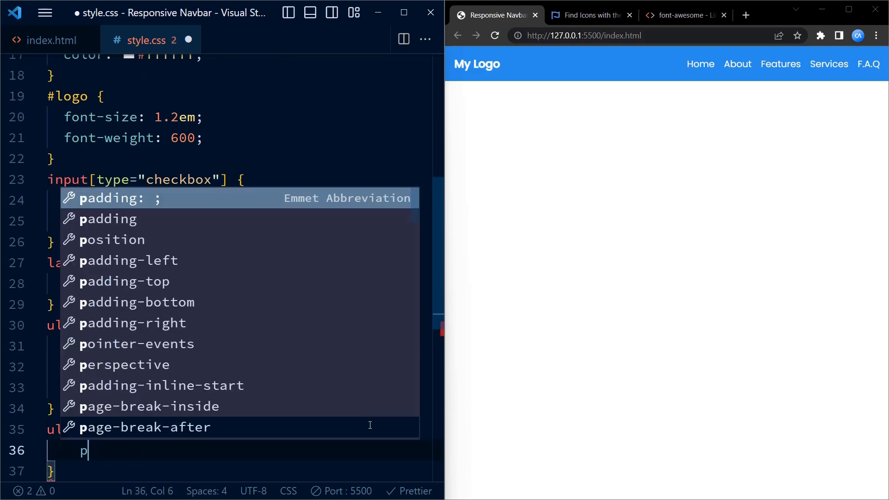
{"action": "type", "text": "adding: 0.5e"}
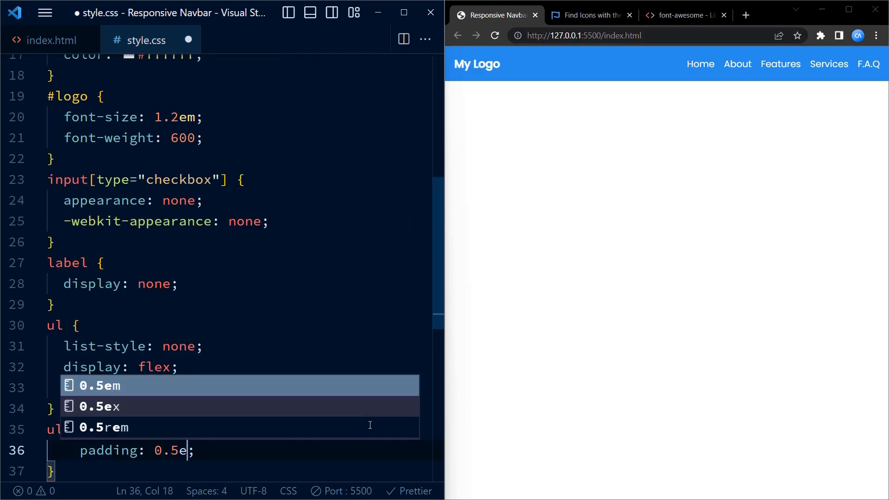
{"action": "type", "text": "m"}
{"action": "key", "text": "ctrl+s"}
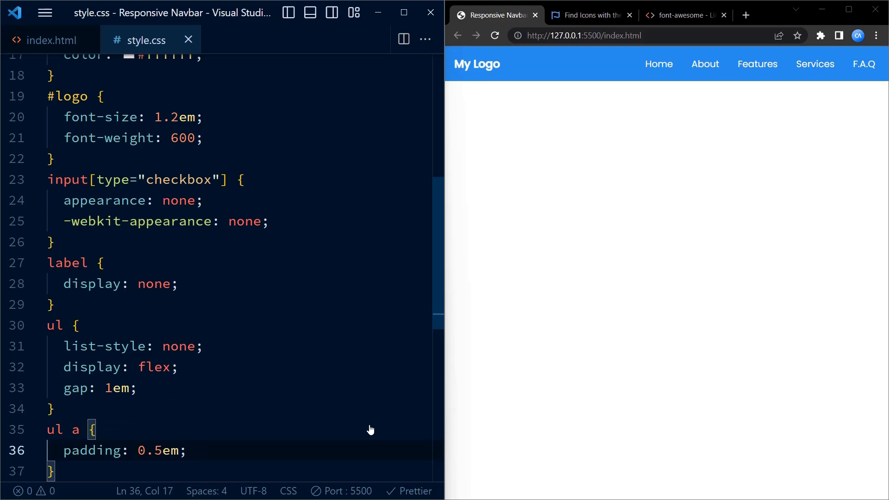
{"action": "key", "text": "Down"}
{"action": "key", "text": "End"}
{"action": "key", "text": "Return"}
{"action": "type", "text": "ul a"}
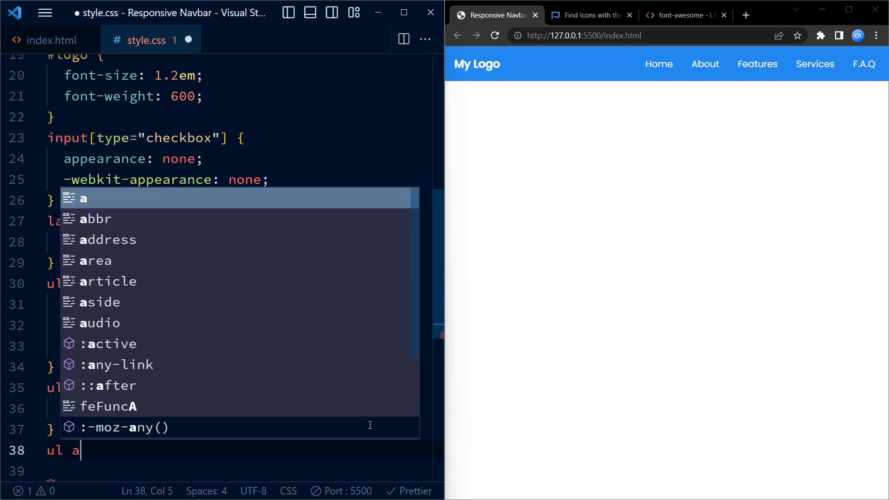
{"action": "type", "text": ":hover"}
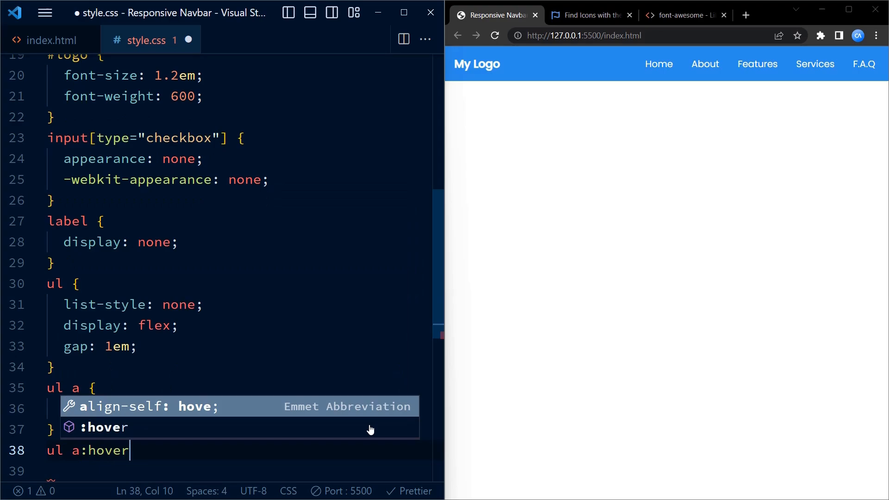
{"action": "type", "text": " {"}
Step: Give ul a:hover a #333333 background and 0.5em border-radius, and save
{"action": "key", "text": "Return"}
{"action": "type", "text": "ba"}
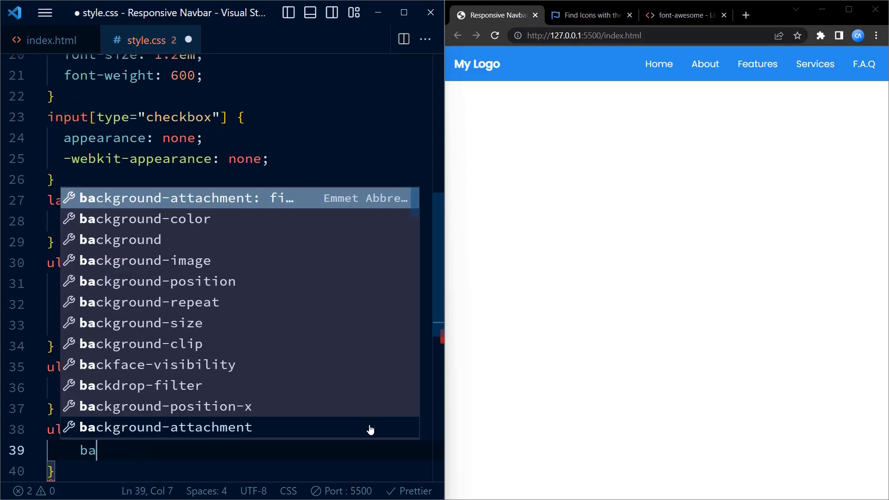
{"action": "type", "text": "ck"}
{"action": "key", "text": "Return"}
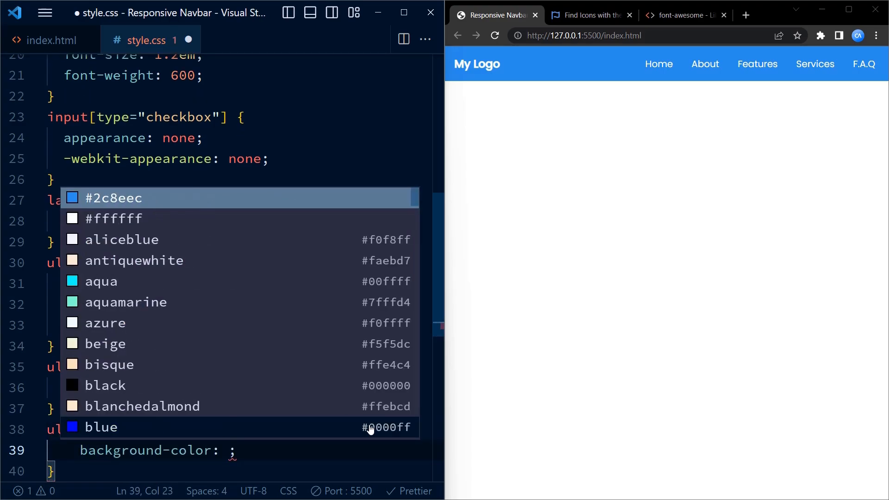
{"action": "type", "text": "#333333"}
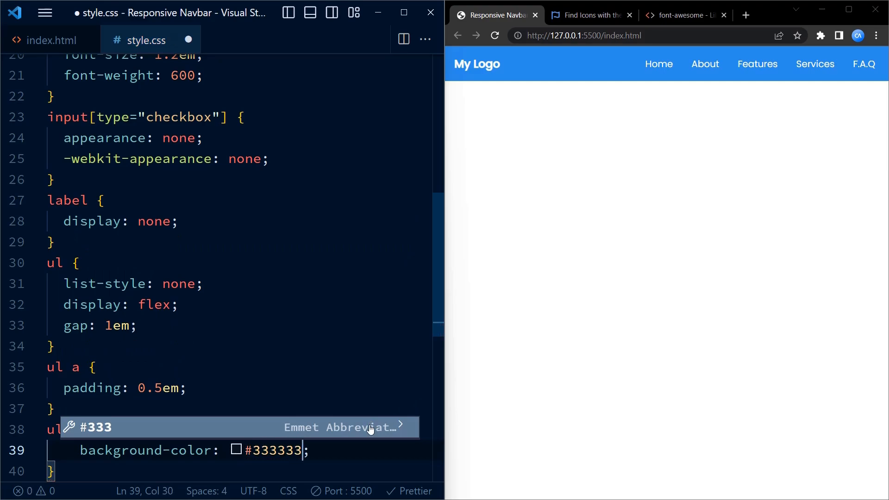
{"action": "key", "text": "ctrl+s"}
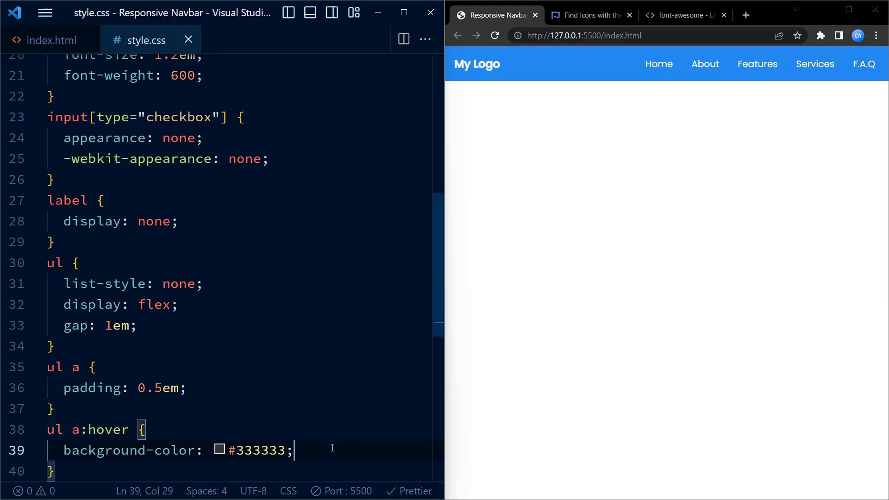
{"action": "key", "text": "Return"}
{"action": "type", "text": "bor"}
{"action": "key", "text": "Down"}
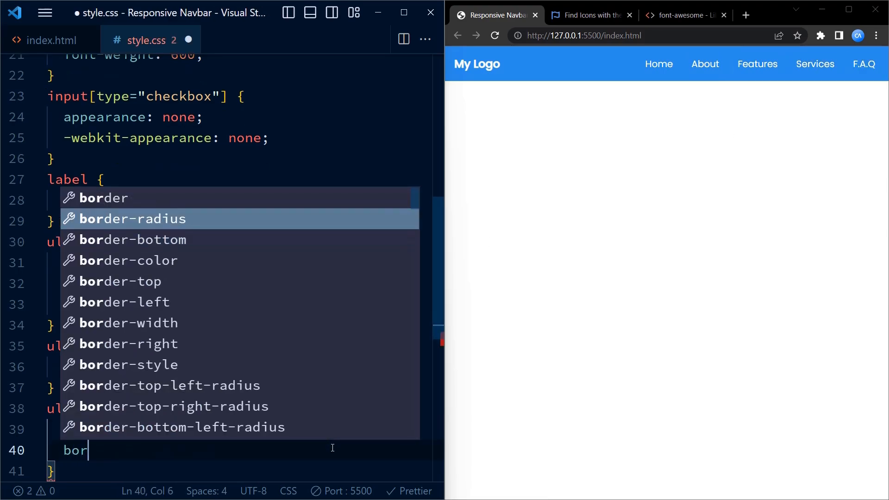
{"action": "key", "text": "Return"}
{"action": "type", "text": "0.5em;"}
{"action": "key", "text": "End"}
{"action": "key", "text": "ctrl+s"}
{"action": "key", "text": "Down"}
{"action": "key", "text": "Return"}
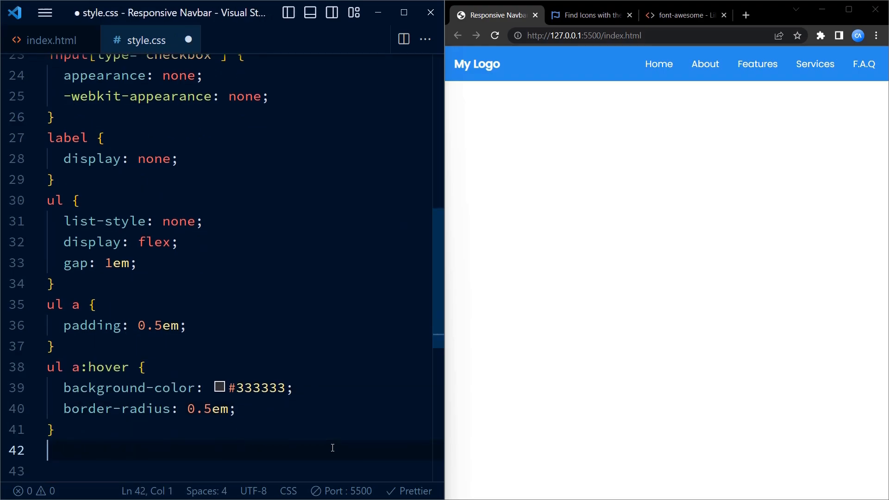
Step: Add .active with a 2px solid #ffffff bottom border so Home is underlined, and save
{"action": "key", "text": "BackSpace"}
{"action": "type", "text": ".activ"}
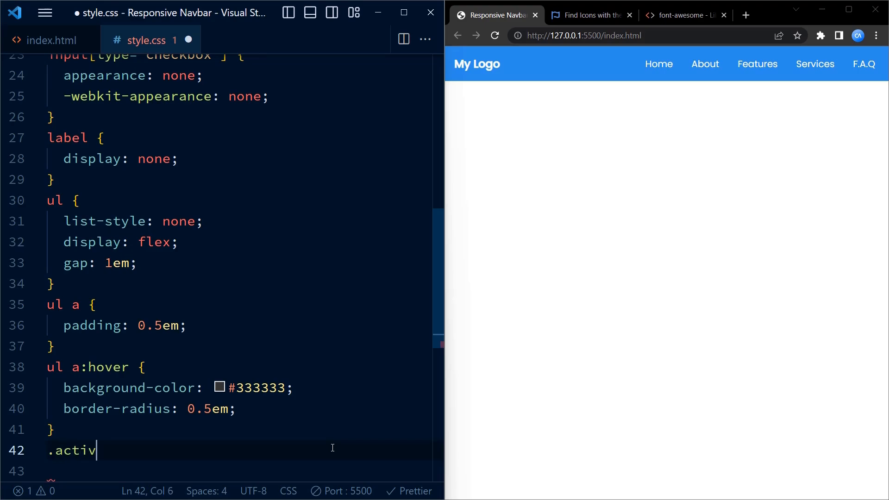
{"action": "type", "text": "{"}
{"action": "key", "text": "Return"}
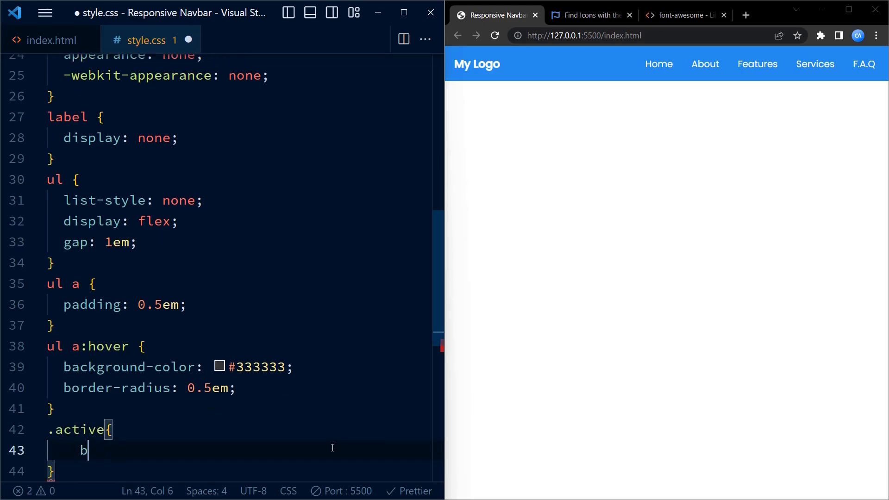
{"action": "type", "text": "bor"}
{"action": "key", "text": "Down"}
{"action": "key", "text": "Down"}
{"action": "key", "text": "Return"}
{"action": "type", "text": "2px"}
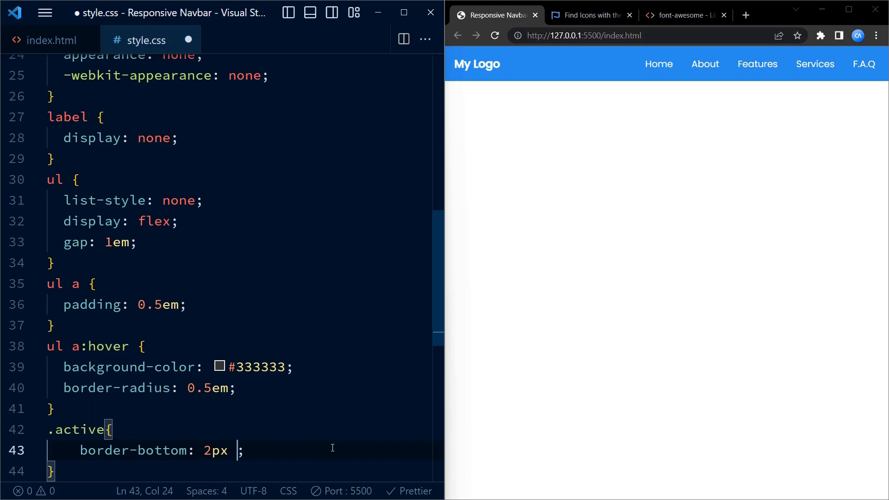
{"action": "type", "text": " solid #ff"}
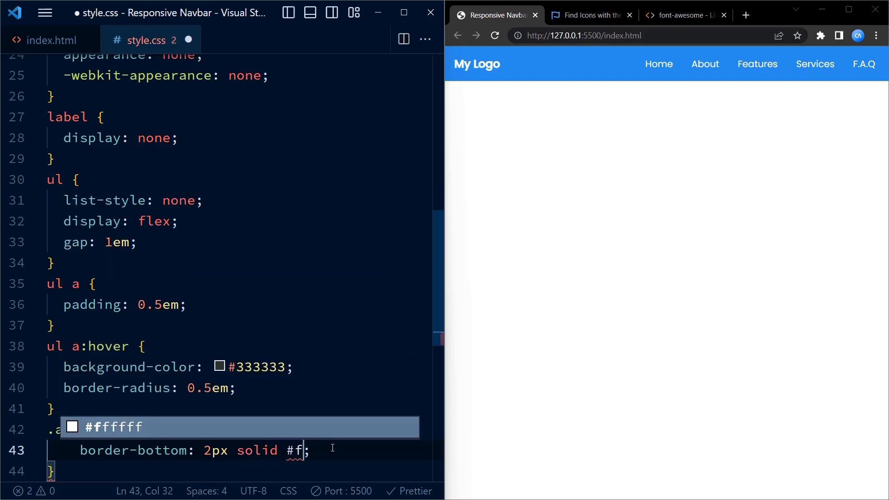
{"action": "type", "text": "ffff"}
{"action": "key", "text": "ctrl+s"}
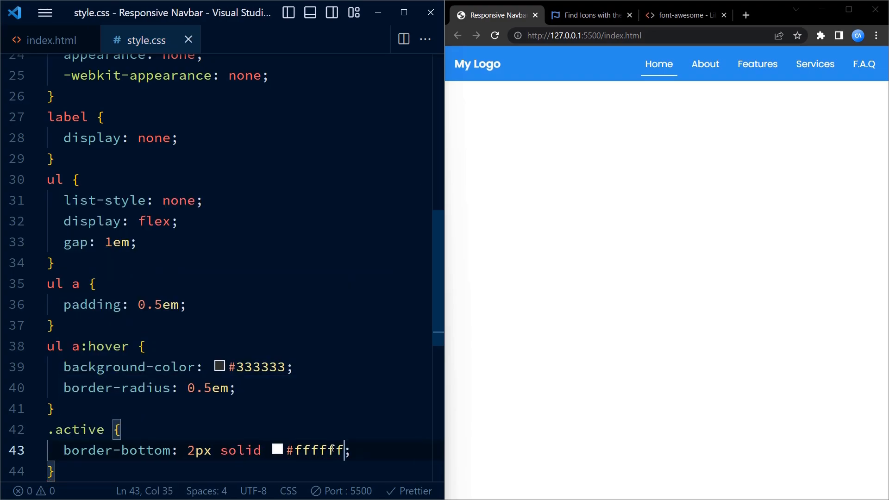
{"action": "key", "text": "Down"}
{"action": "key", "text": "Return"}
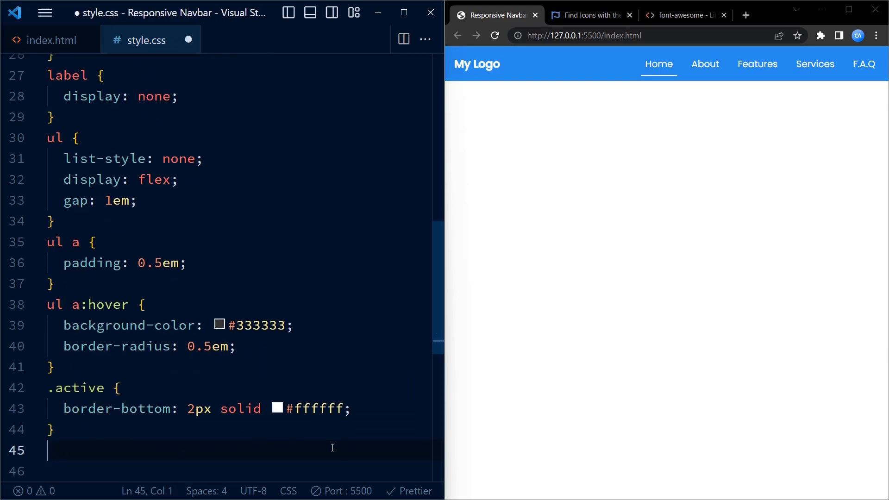
{"action": "type", "text": "@med"}
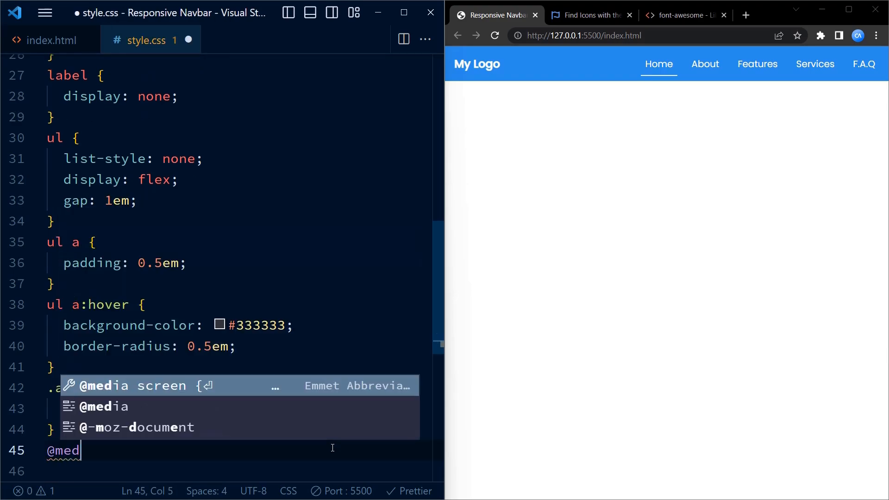
{"action": "type", "text": "ia screen "}
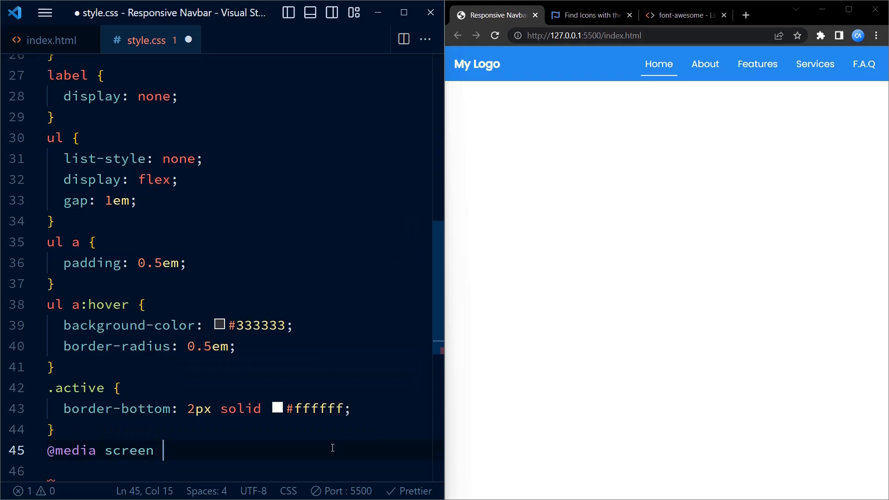
{"action": "type", "text": "and (max"}
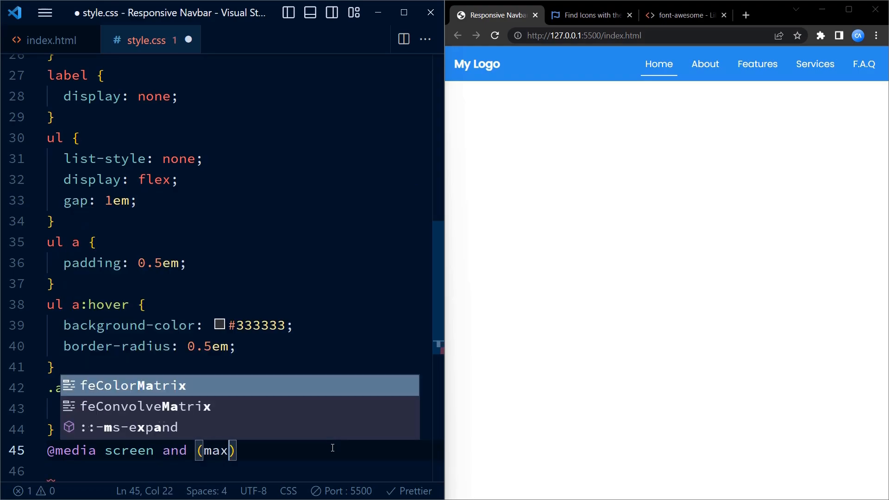
{"action": "type", "text": "-width: "}
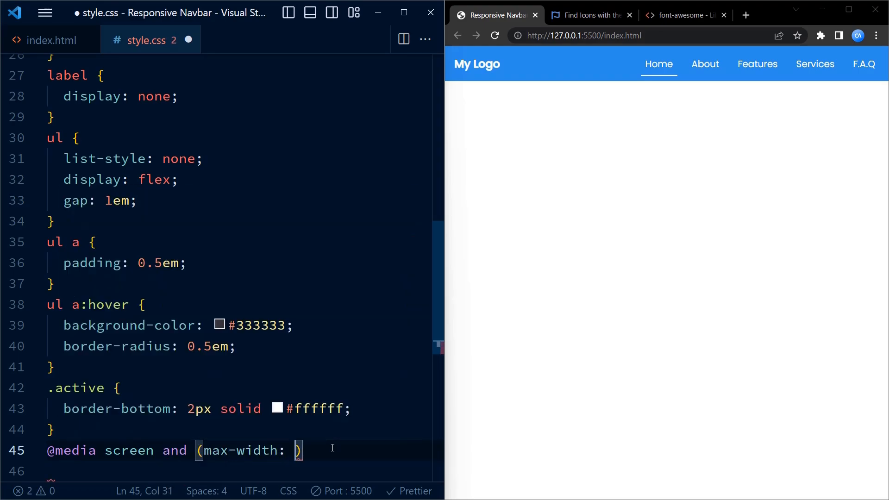
{"action": "type", "text": "600p"}
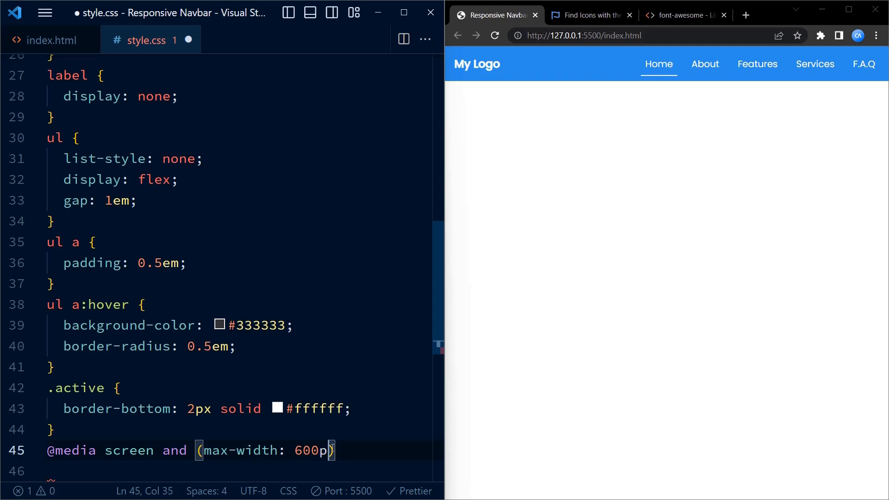
{"action": "type", "text": "x){}"}
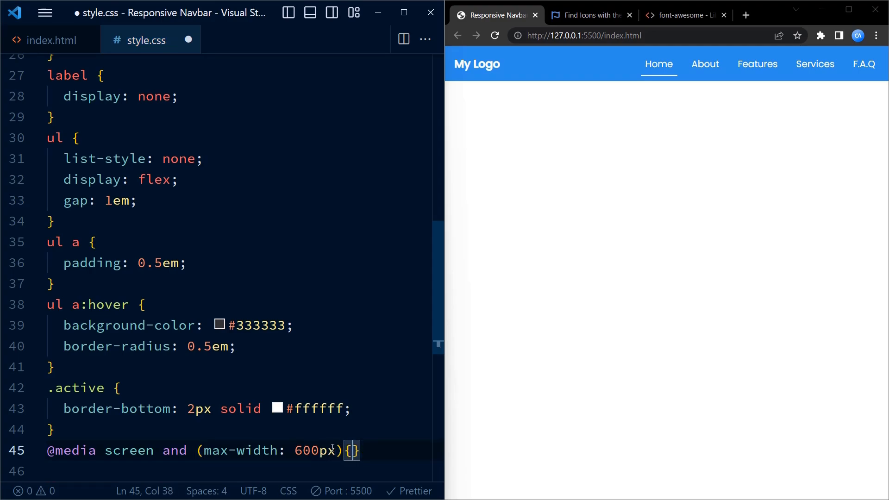
{"action": "key", "text": "Return"}
{"action": "type", "text": "label"}
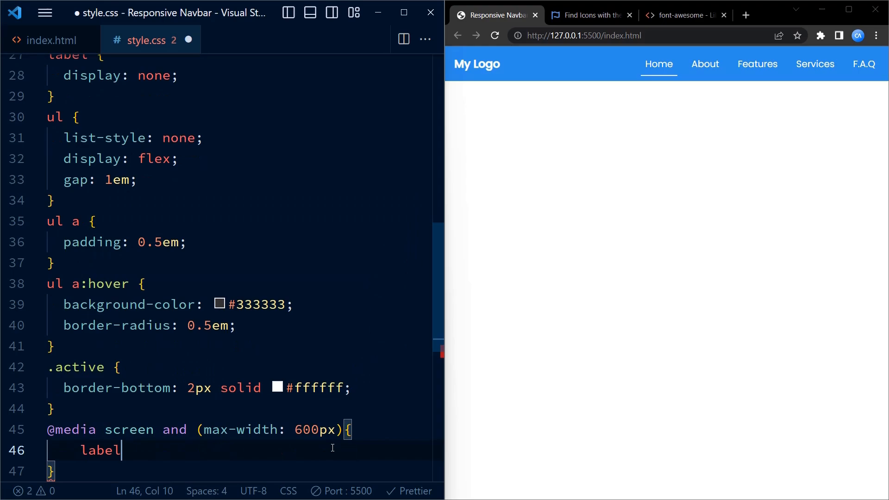
{"action": "type", "text": "{}"}
{"action": "key", "text": "Return"}
{"action": "type", "text": "displ"}
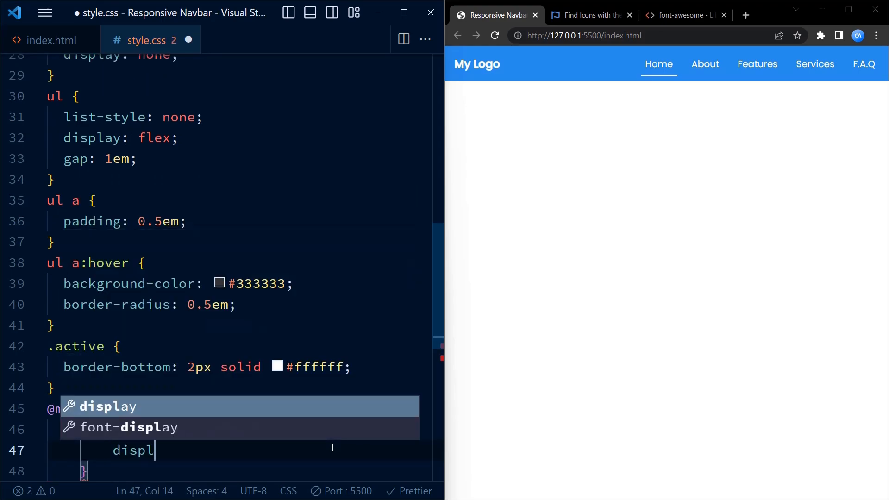
{"action": "key", "text": "Return"}
{"action": "key", "text": "Down"}
{"action": "key", "text": "Down"}
{"action": "key", "text": "Down"}
{"action": "key", "text": "Up"}
{"action": "key", "text": "Up"}
{"action": "key", "text": "Up"}
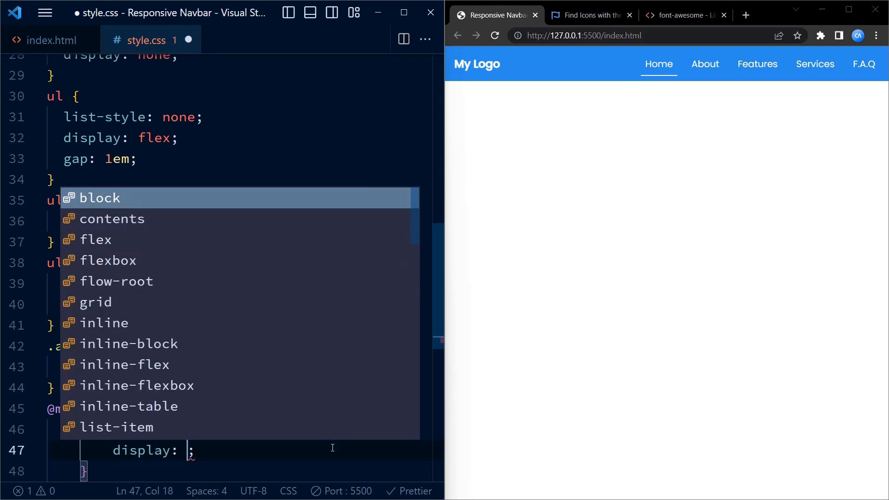
{"action": "key", "text": "Return"}
{"action": "key", "text": "ctrl+s"}
{"action": "left_click", "coordinate": [308, 449]}
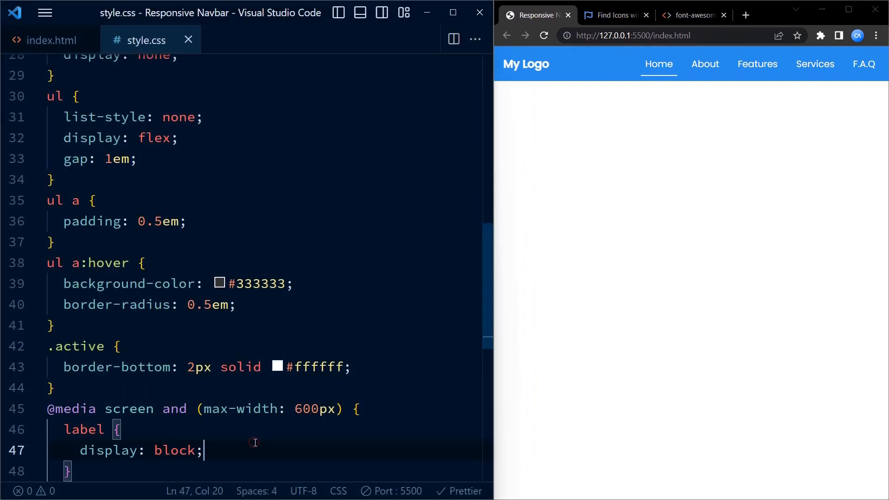
Step: Add a mobile ul rule with font-size, position absolute and a commented-out left: -100%
{"action": "key", "text": "Down"}
{"action": "key", "text": "Return"}
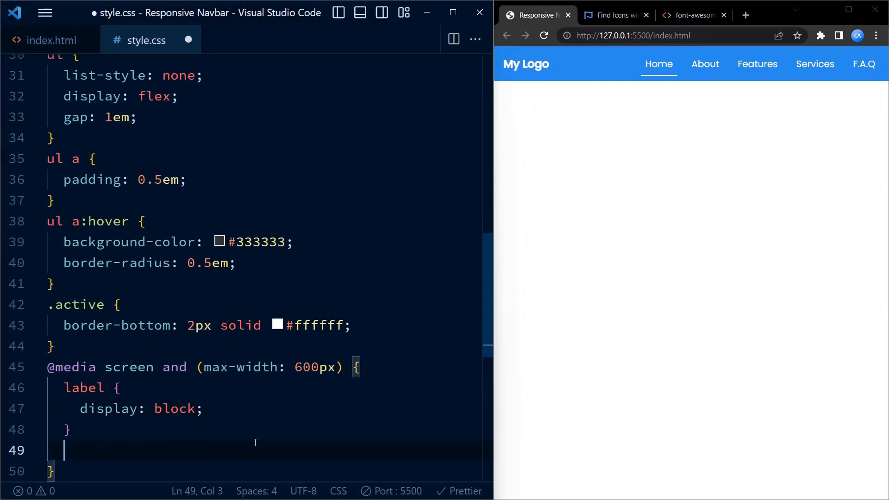
{"action": "type", "text": "ul{"}
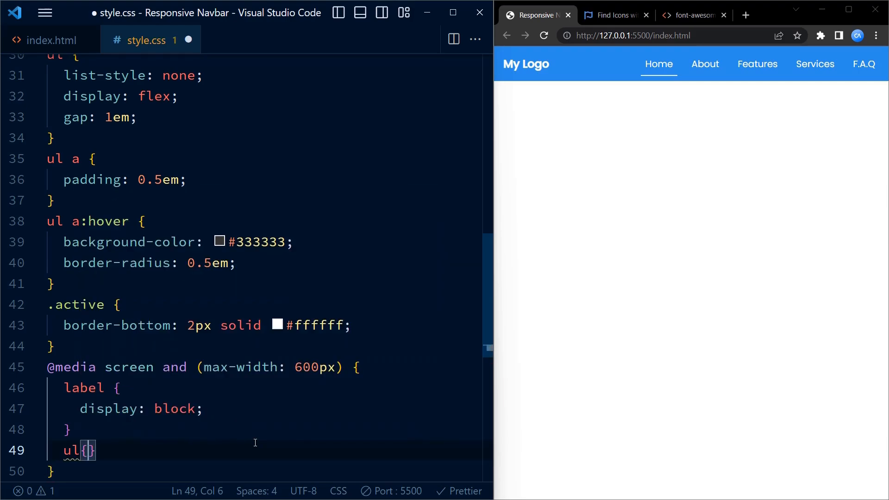
{"action": "key", "text": "Return"}
{"action": "type", "text": "font-size: 1.2"}
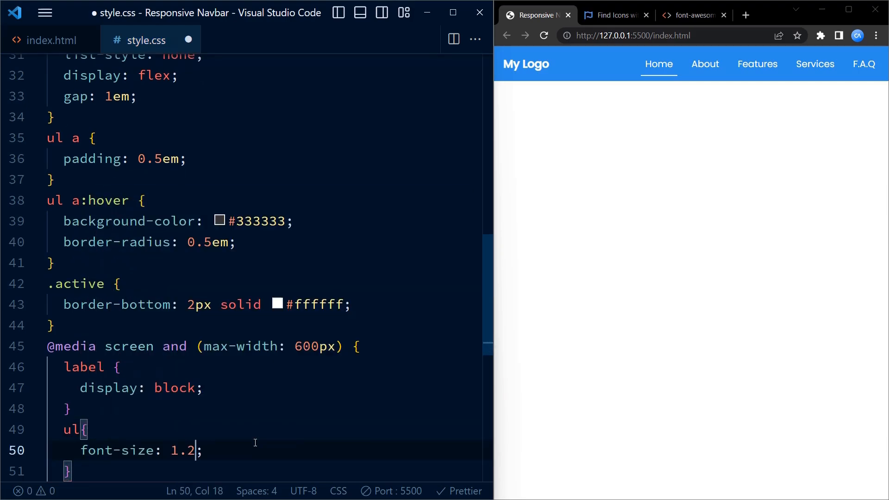
{"action": "type", "text": "em"}
{"action": "key", "text": "ctrl+s"}
{"action": "key", "text": "Return"}
{"action": "type", "text": "ps"}
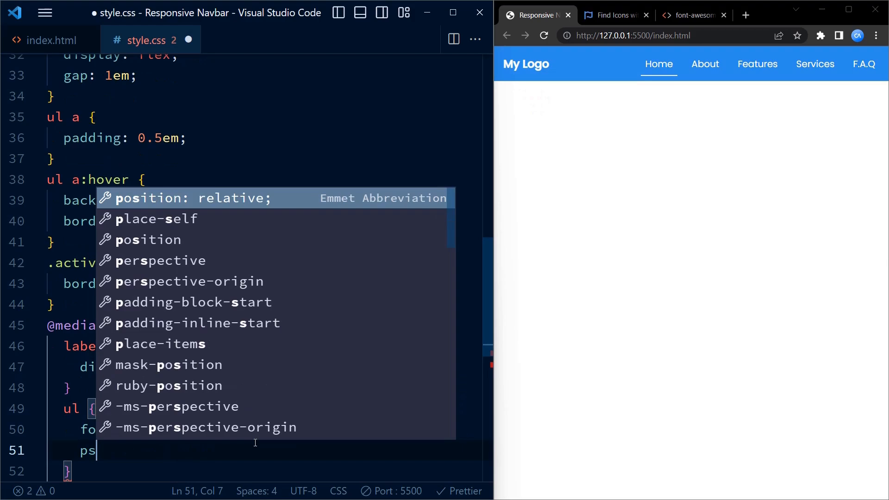
{"action": "key", "text": "Down"}
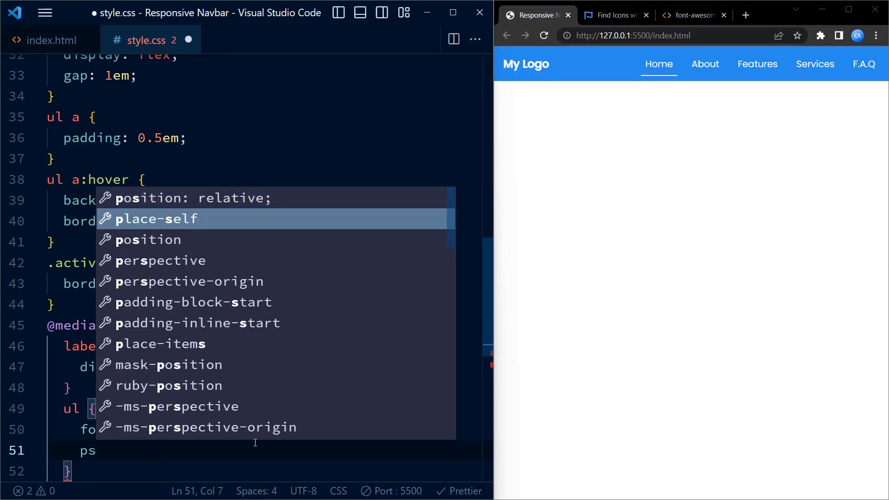
{"action": "key", "text": "Down"}
{"action": "key", "text": "Return"}
{"action": "type", "text": "ab;"}
{"action": "key", "text": "Return"}
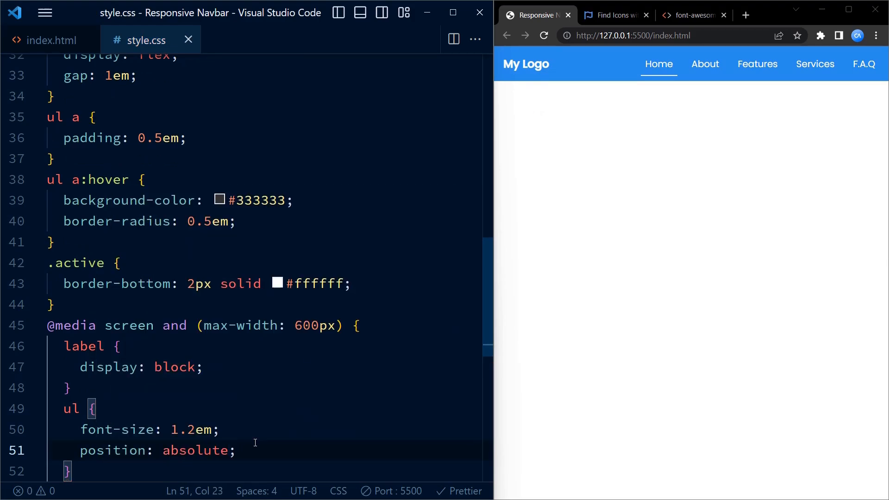
{"action": "key", "text": "Return"}
{"action": "type", "text": "left"}
{"action": "key", "text": "Return"}
{"action": "type", "text": "-"}
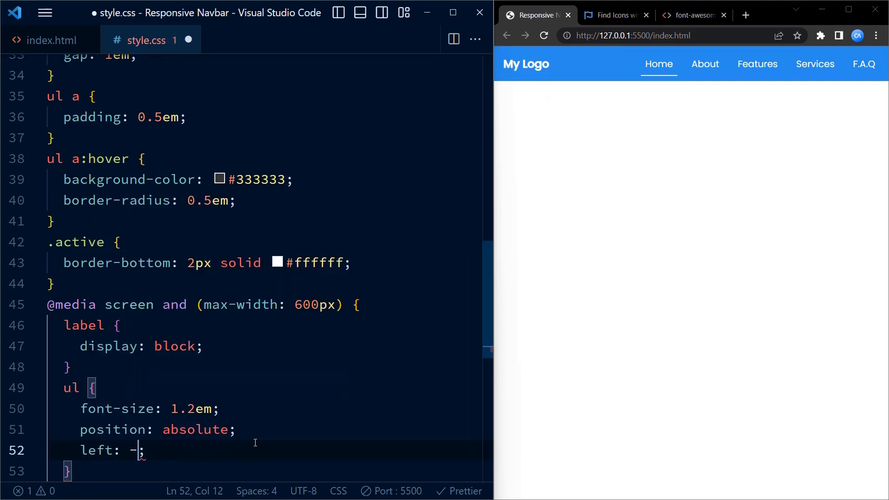
{"action": "type", "text": "100%"}
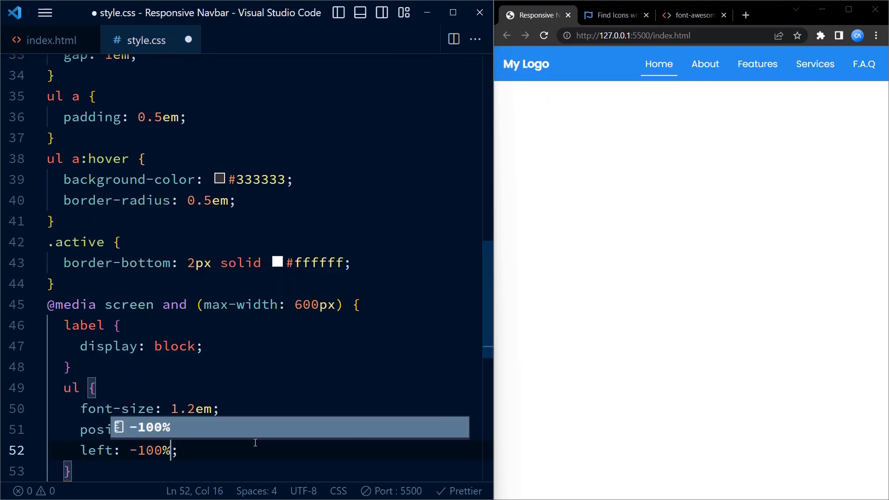
{"action": "left_click_drag", "start_coordinate": [179, 450], "coordinate": [81, 450]}
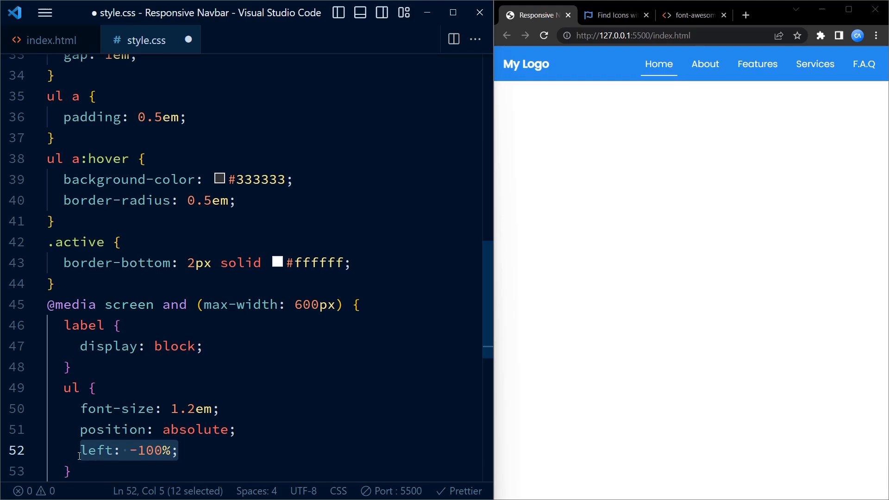
{"action": "key", "text": "ctrl+slash"}
{"action": "key", "text": "Right"}
Step: Stack the mobile ul as a column with align-items center and a #333333 background, and save
{"action": "key", "text": "Down"}
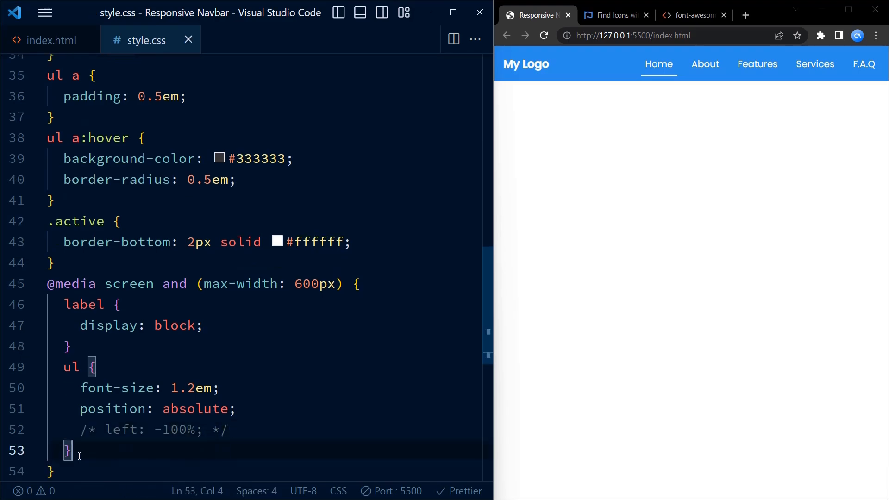
{"action": "key", "text": "Home"}
{"action": "key", "text": "Return"}
{"action": "key", "text": "Up"}
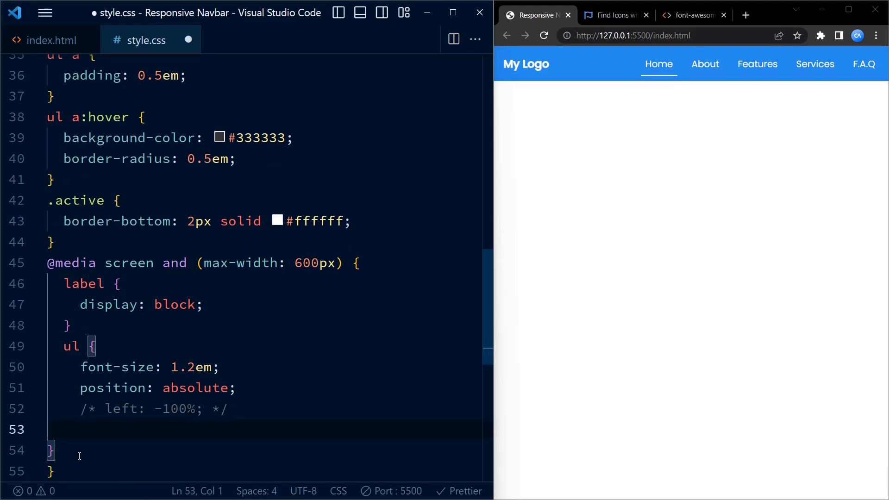
{"action": "type", "text": "flex"}
{"action": "key", "text": "Return"}
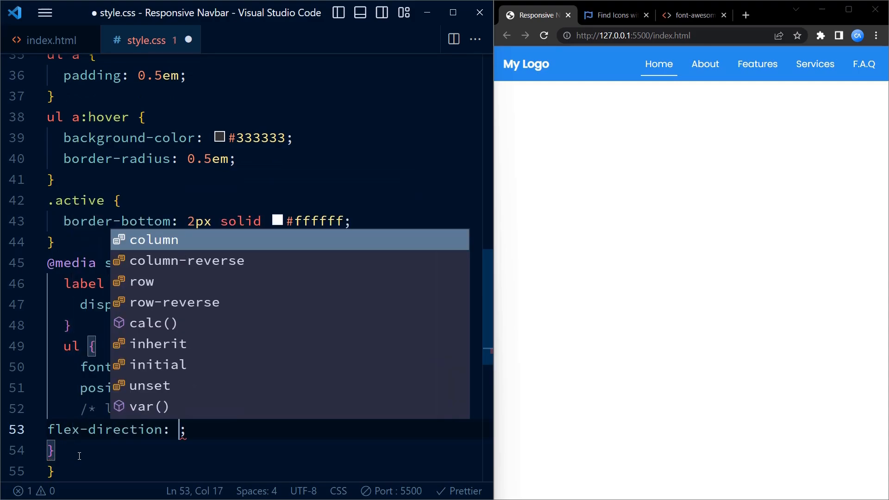
{"action": "type", "text": "col"}
{"action": "key", "text": "Return"}
{"action": "key", "text": "ctrl+s"}
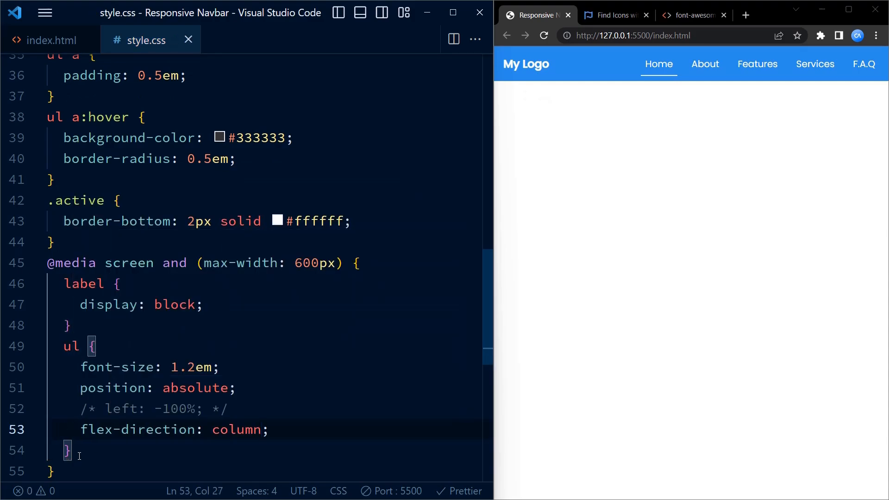
{"action": "key", "text": "Return"}
{"action": "type", "text": "ali"}
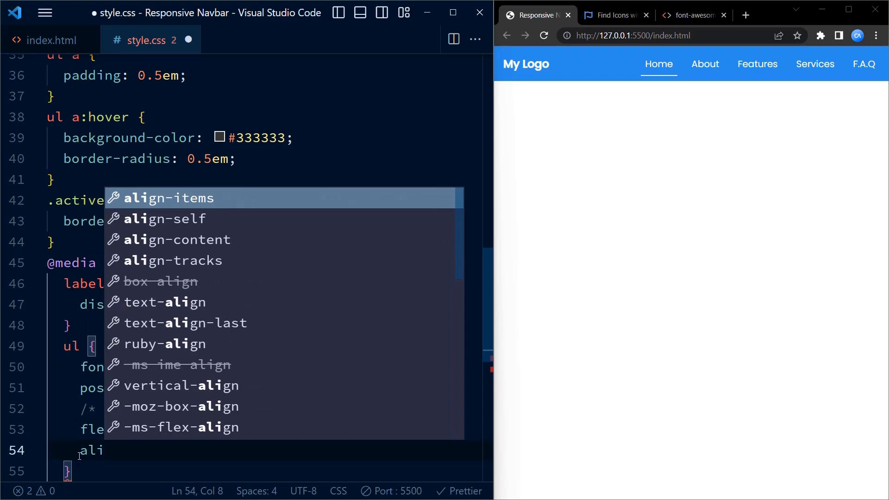
{"action": "key", "text": "Return"}
{"action": "type", "text": "ce;"}
{"action": "key", "text": "Return"}
{"action": "key", "text": "ctrl+s"}
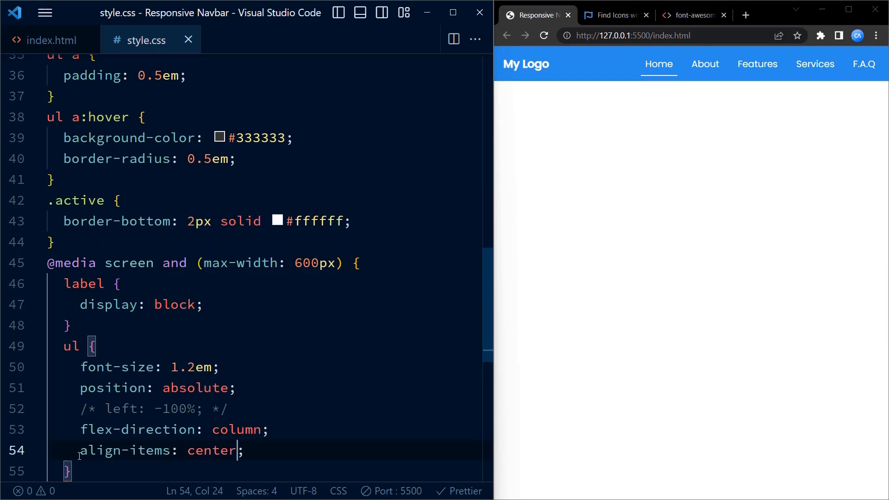
{"action": "key", "text": "Return"}
{"action": "type", "text": "b"}
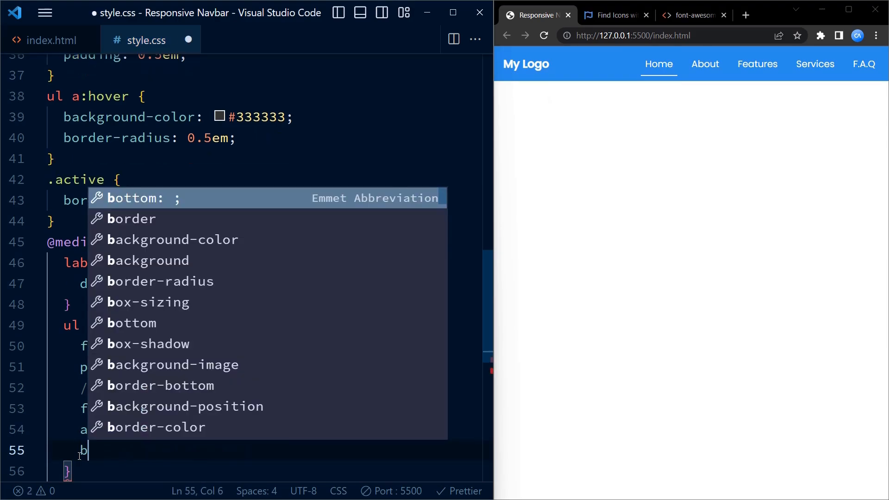
{"action": "type", "text": "ack"}
{"action": "key", "text": "Return"}
{"action": "type", "text": "#"}
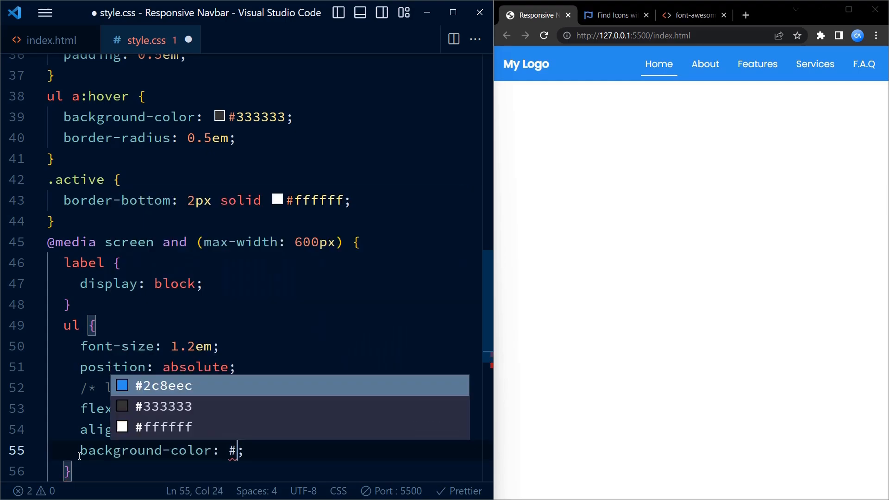
{"action": "type", "text": "33333"}
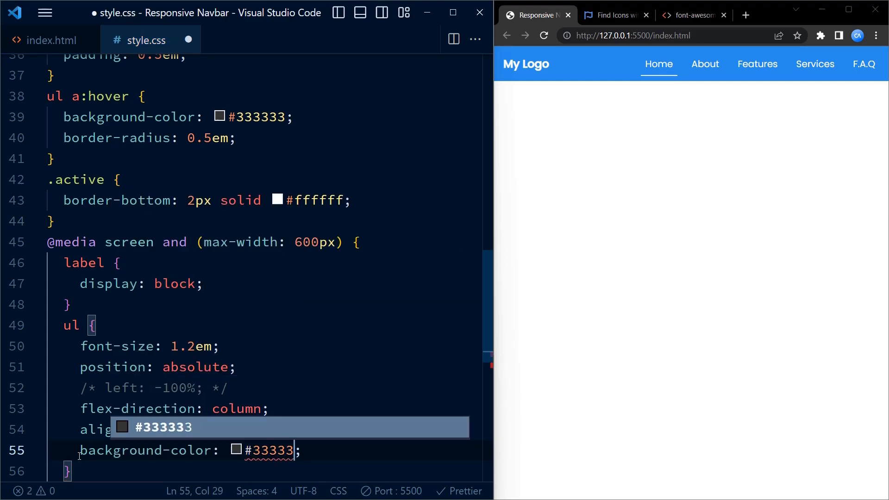
{"action": "type", "text": "3"}
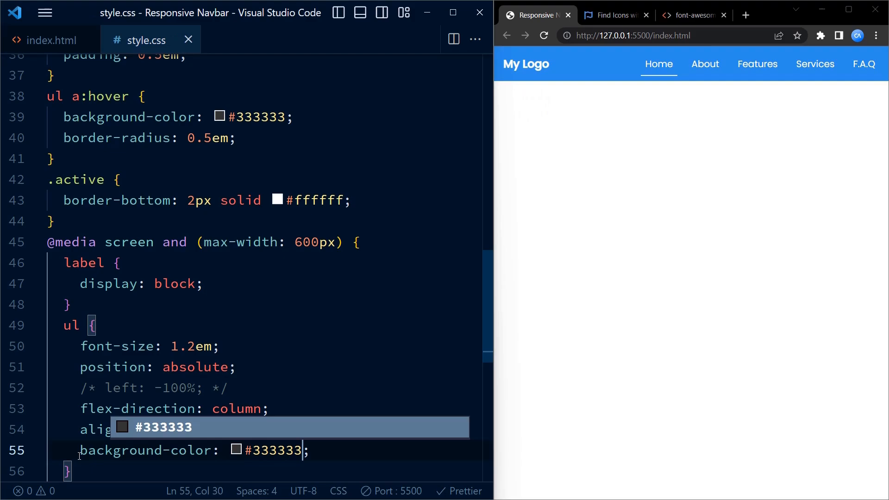
{"action": "key", "text": "Right"}
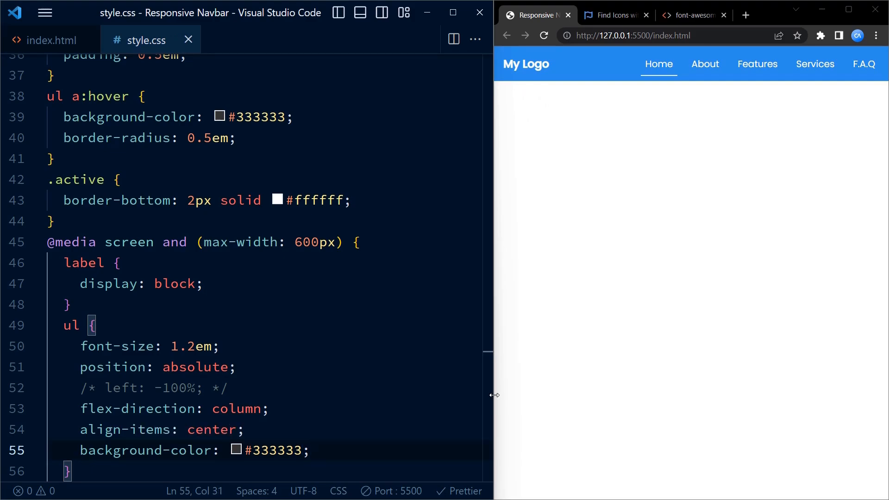
Step: Narrow the preview to mobile width, add gap: 2em to the mobile ul, save, and begin a top property
{"action": "left_click_drag", "start_coordinate": [493, 397], "coordinate": [564, 401]}
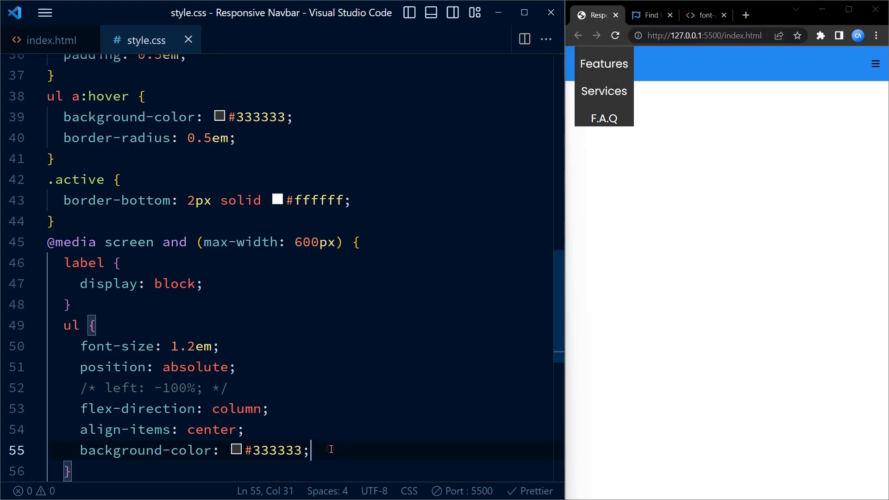
{"action": "key", "text": "Return"}
{"action": "type", "text": "gap"}
{"action": "key", "text": "Return"}
{"action": "type", "text": "2em;"}
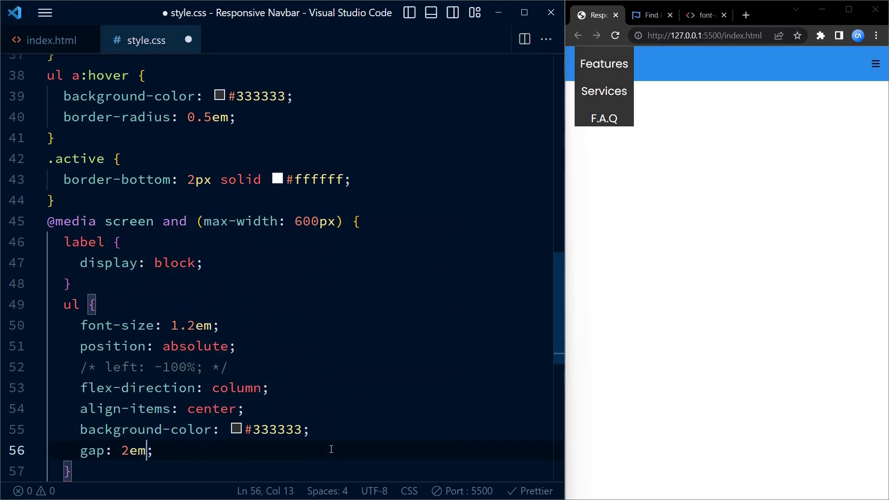
{"action": "key", "text": "ctrl+s"}
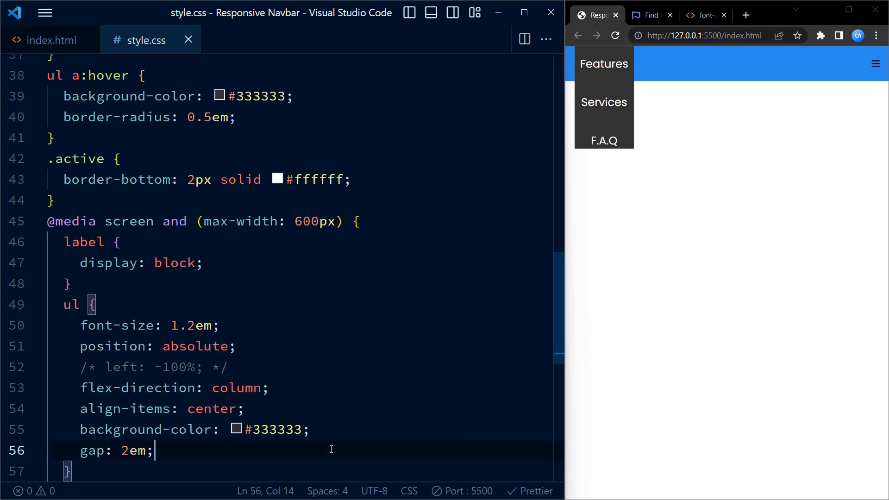
{"action": "key", "text": "Return"}
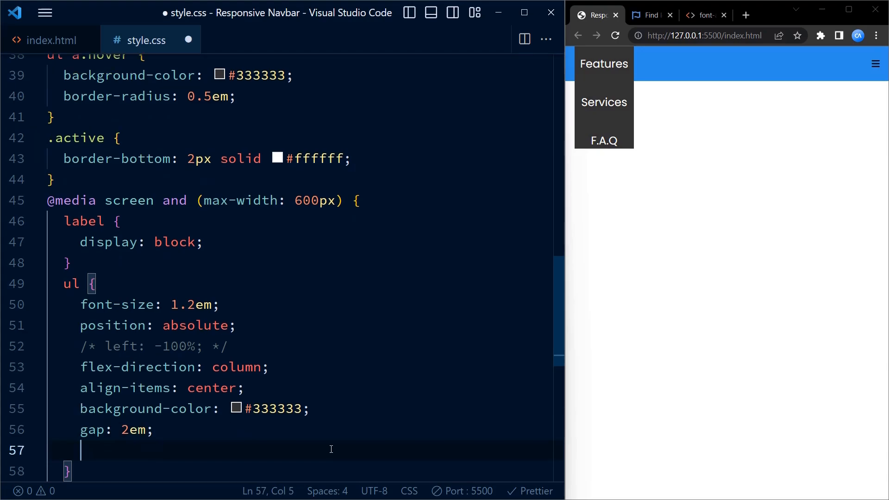
{"action": "type", "text": "top"}
{"action": "key", "text": "Return"}
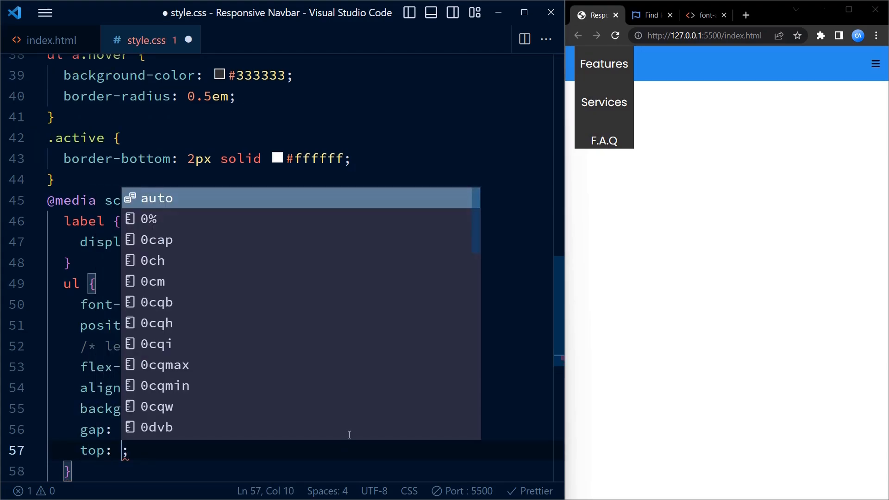
{"action": "left_click", "coordinate": [675, 293]}
{"action": "right_click", "coordinate": [689, 235]}
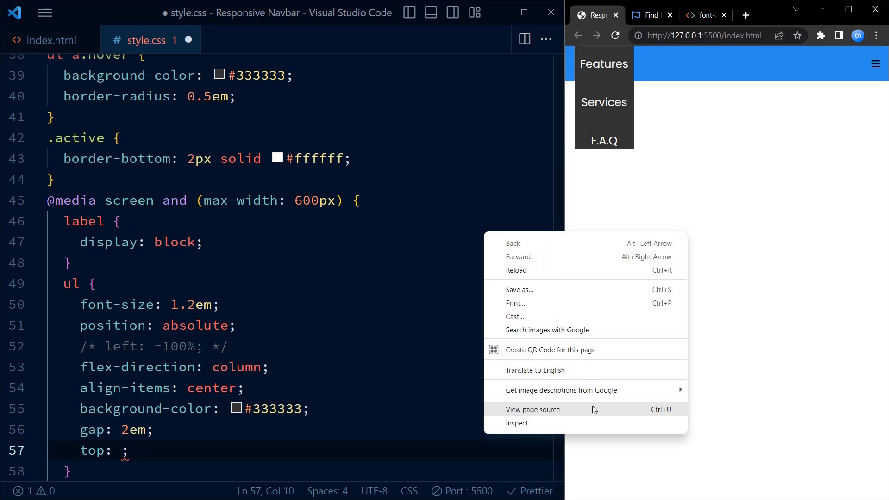
{"action": "left_click", "coordinate": [529, 424]}
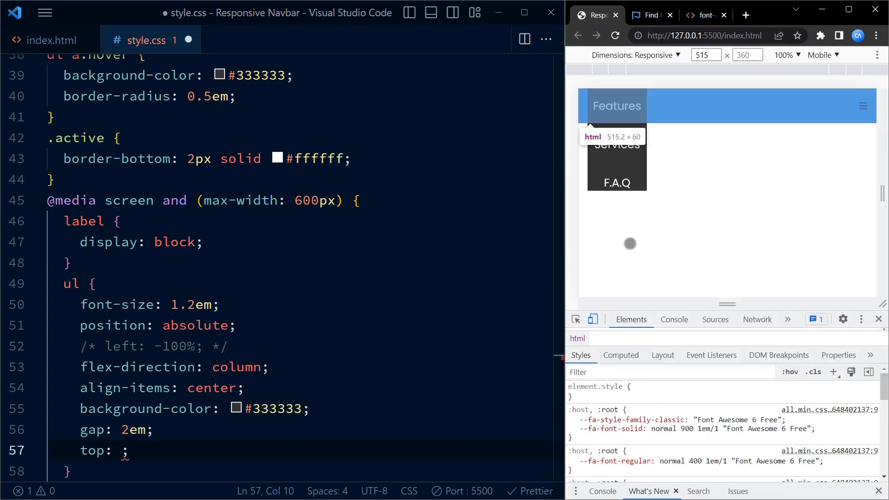
{"action": "left_click", "coordinate": [575, 319]}
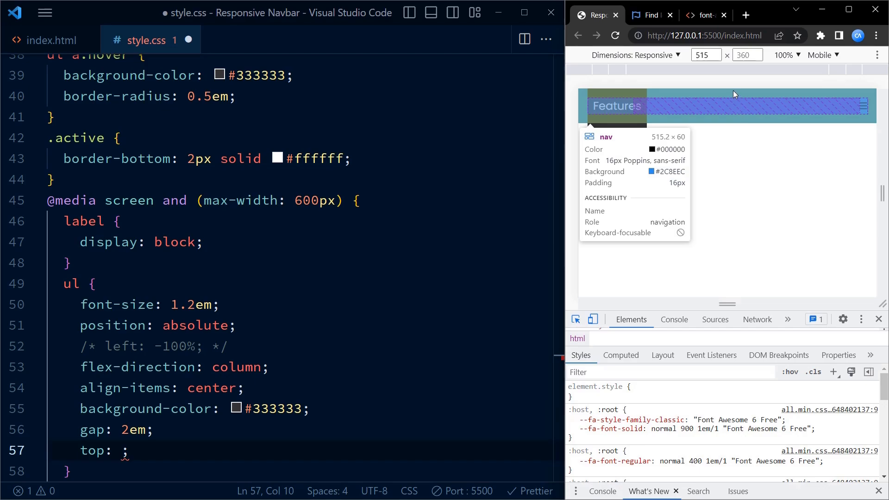
{"action": "left_click", "coordinate": [880, 321]}
{"action": "left_click", "coordinate": [123, 452]}
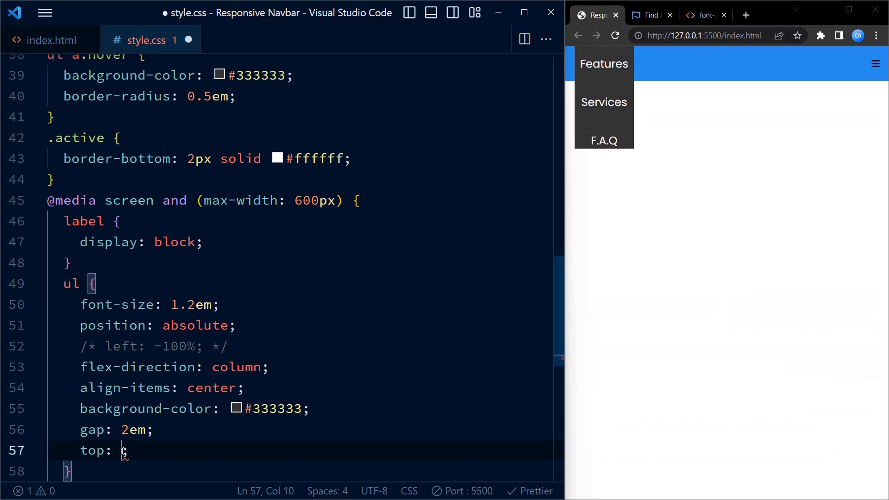
{"action": "type", "text": "60px;"}
Step: Set the mobile ul to top 60px, width 100% and height calc(100vh - 50px), and save
{"action": "key", "text": "ctrl+s"}
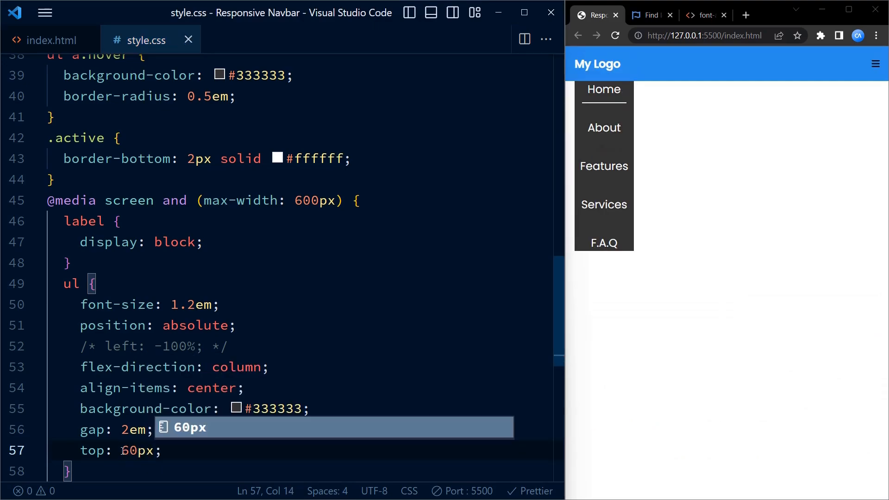
{"action": "key", "text": "Right"}
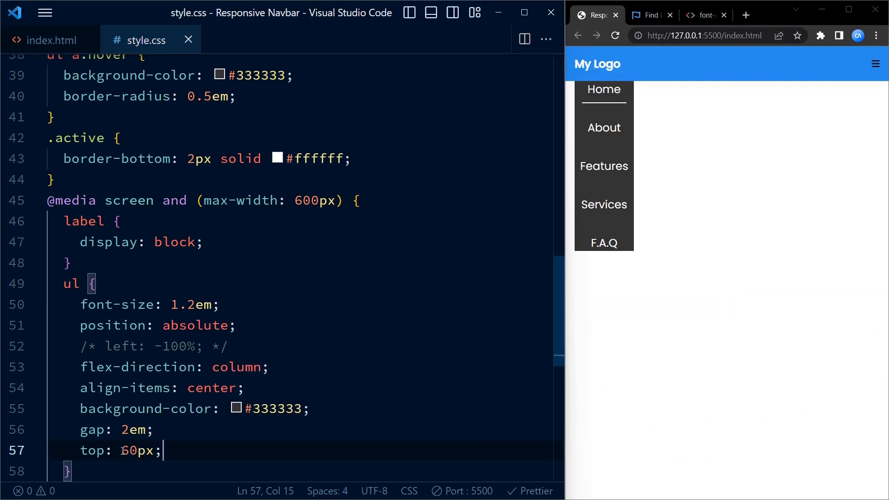
{"action": "key", "text": "Return"}
{"action": "type", "text": "width: "}
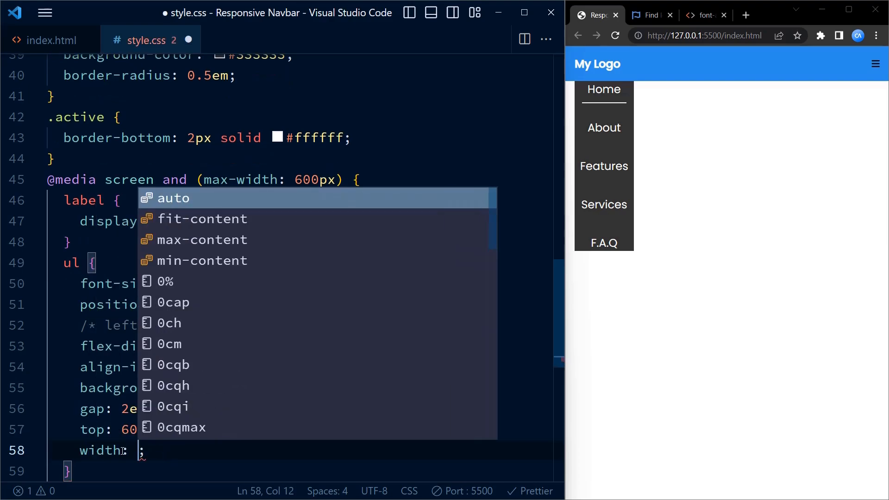
{"action": "type", "text": "100%"}
{"action": "key", "text": "ctrl+s"}
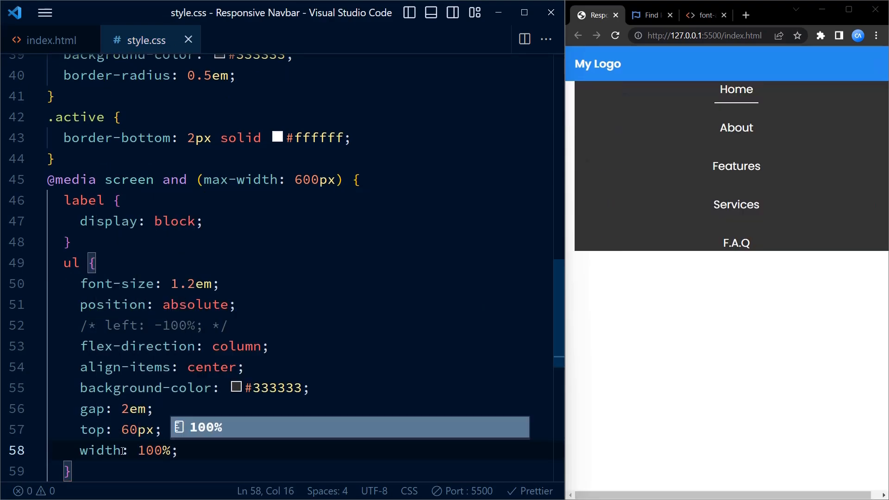
{"action": "key", "text": "End"}
{"action": "key", "text": "Return"}
{"action": "type", "text": "hei"}
{"action": "key", "text": "Tab"}
{"action": "type", "text": "c"}
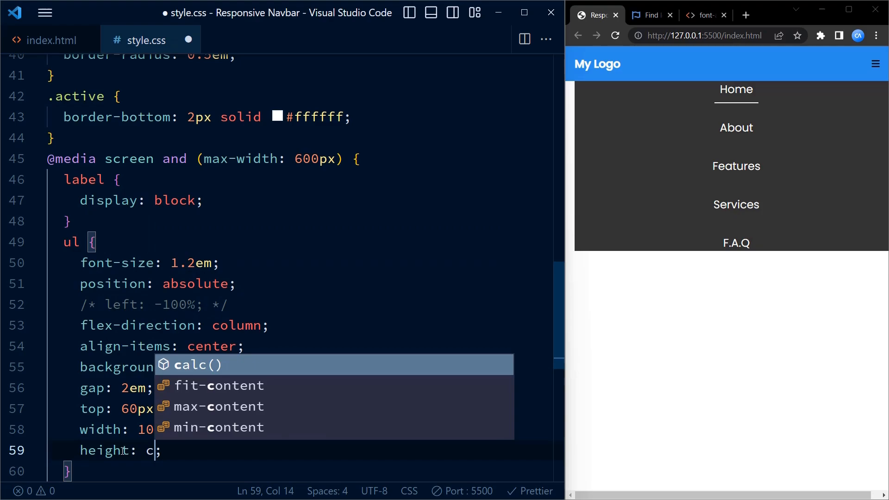
{"action": "type", "text": "alc("}
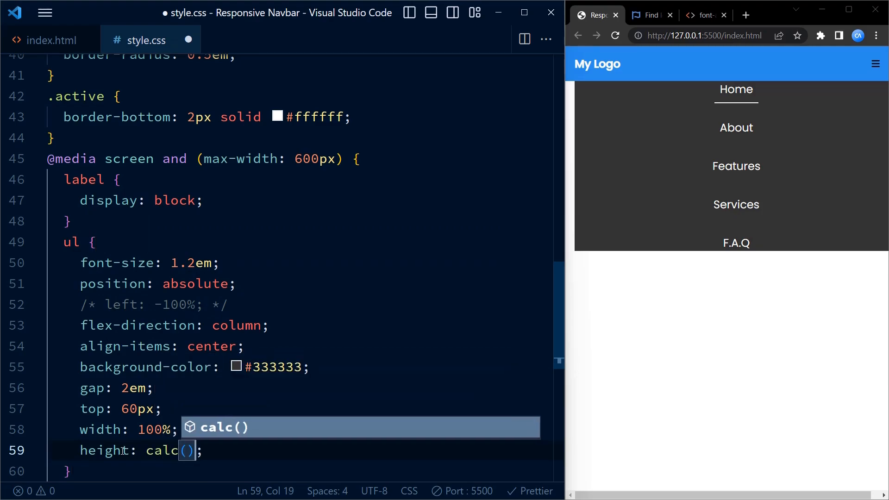
{"action": "type", "text": "100vh - "}
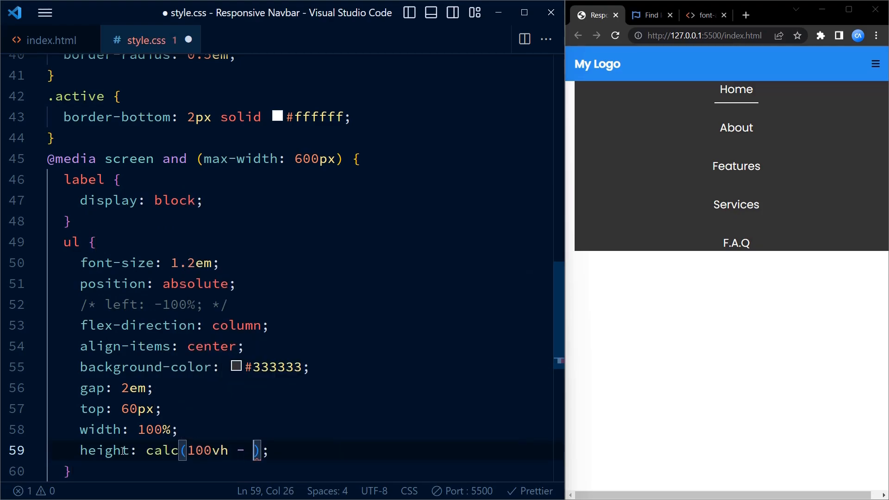
{"action": "type", "text": "50p"}
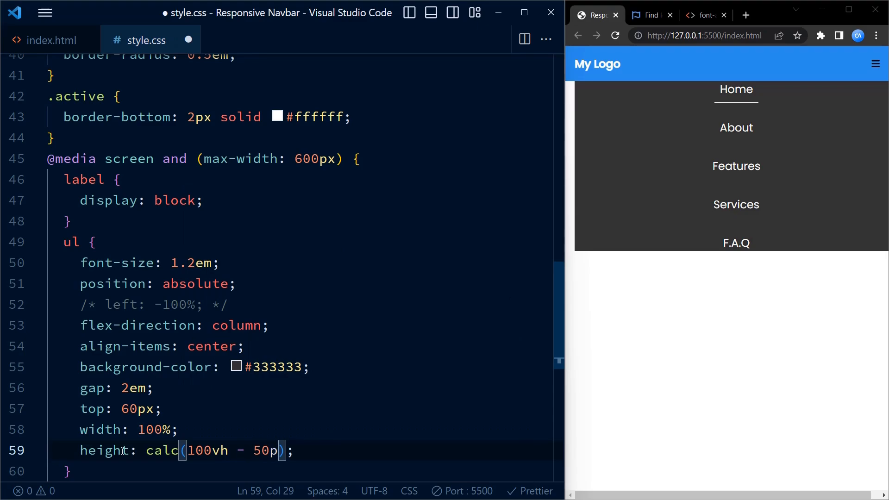
{"action": "type", "text": "x"}
{"action": "key", "text": "ctrl+s"}
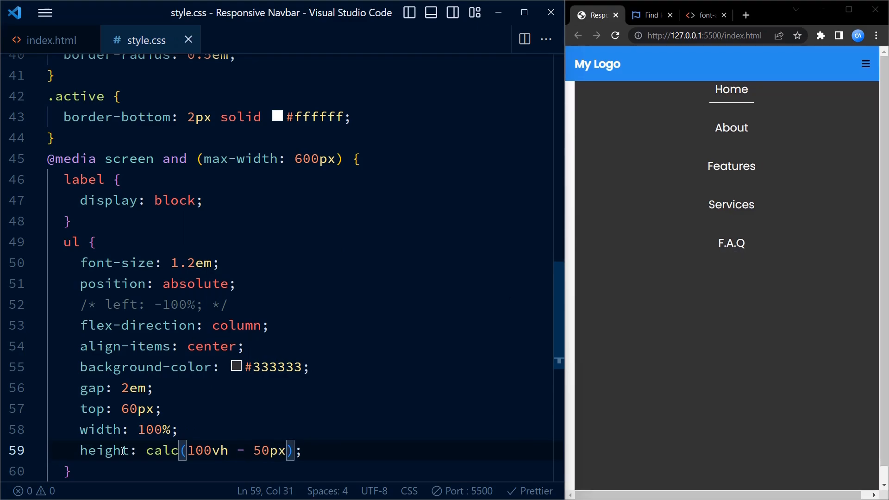
{"action": "key", "text": "Right"}
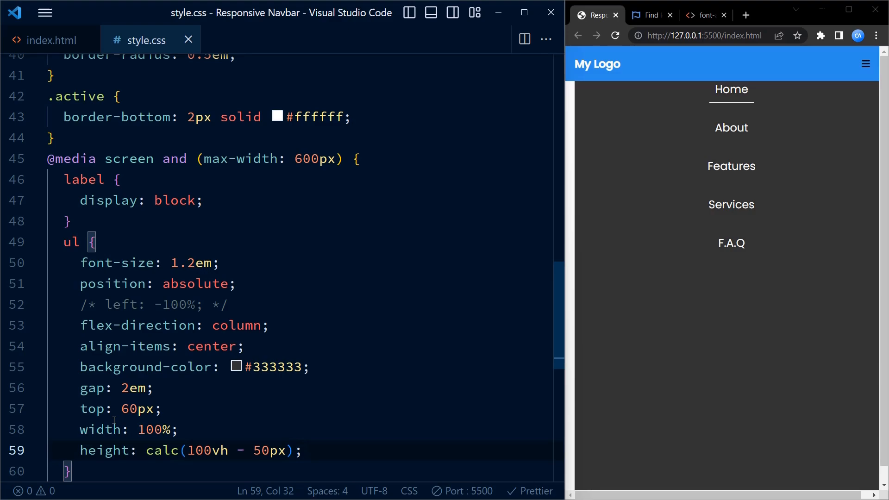
Step: Uncomment left: -100% on line 52 so the menu hides off-screen, and save
{"action": "double_click", "coordinate": [215, 305]}
{"action": "key", "text": "BackSpace"}
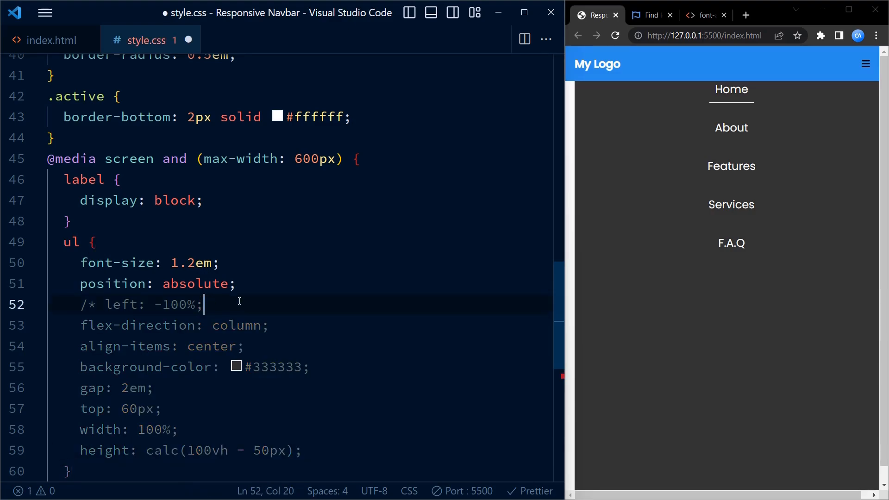
{"action": "left_click", "coordinate": [103, 307]}
{"action": "key", "text": "BackSpace"}
{"action": "key", "text": "BackSpace"}
{"action": "key", "text": "BackSpace"}
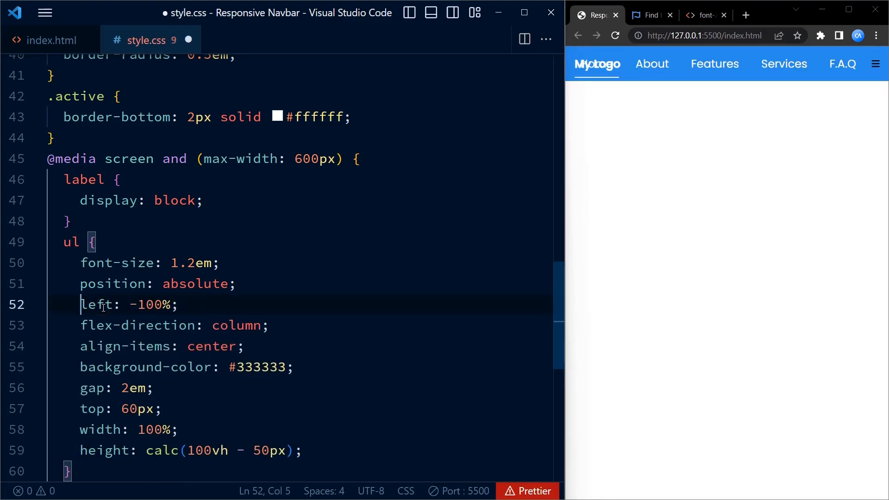
{"action": "key", "text": "ctrl+s"}
Step: Add transition: 0.5s after the height line and save
{"action": "key", "text": "Down"}
{"action": "key", "text": "Down"}
{"action": "key", "text": "Down"}
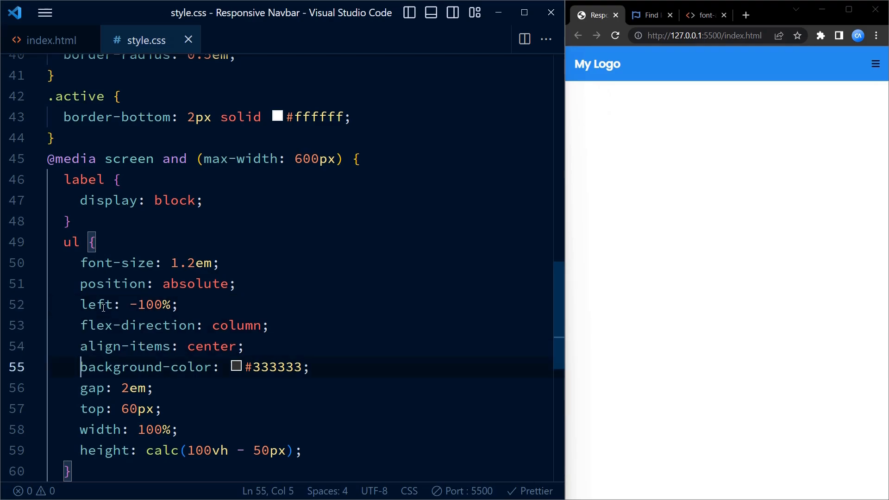
{"action": "key", "text": "Down"}
{"action": "key", "text": "Down"}
{"action": "key", "text": "Down"}
{"action": "key", "text": "End"}
{"action": "key", "text": "Return"}
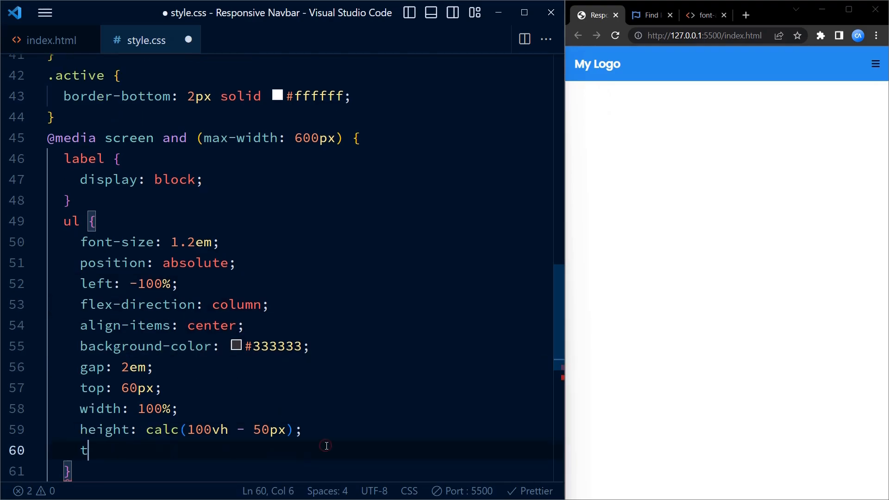
{"action": "type", "text": "tr"}
{"action": "key", "text": "Down"}
{"action": "key", "text": "Return"}
{"action": "type", "text": "0.5s;"}
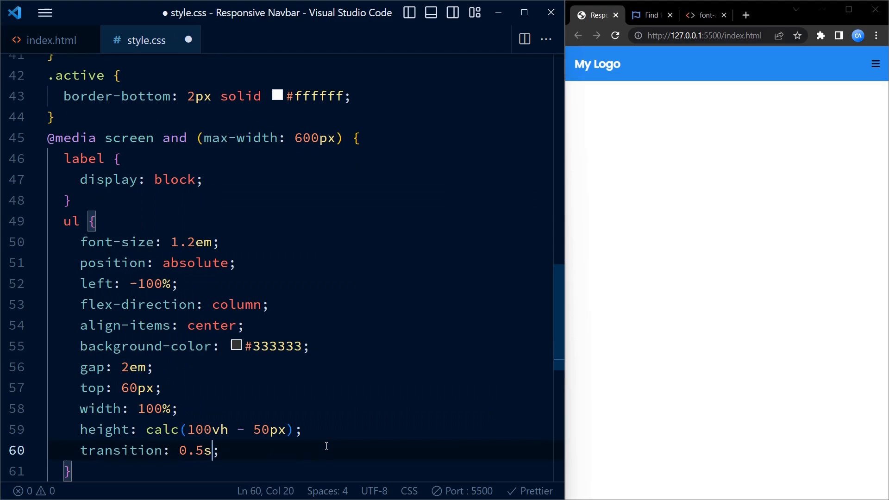
{"action": "key", "text": "ctrl+s"}
{"action": "key", "text": "Down"}
Step: Add input[type="checkbox"]:checked ~ ul { left: 0; } so the menu slides open, and save
{"action": "key", "text": "Escape"}
{"action": "key", "text": "Down"}
{"action": "key", "text": "End"}
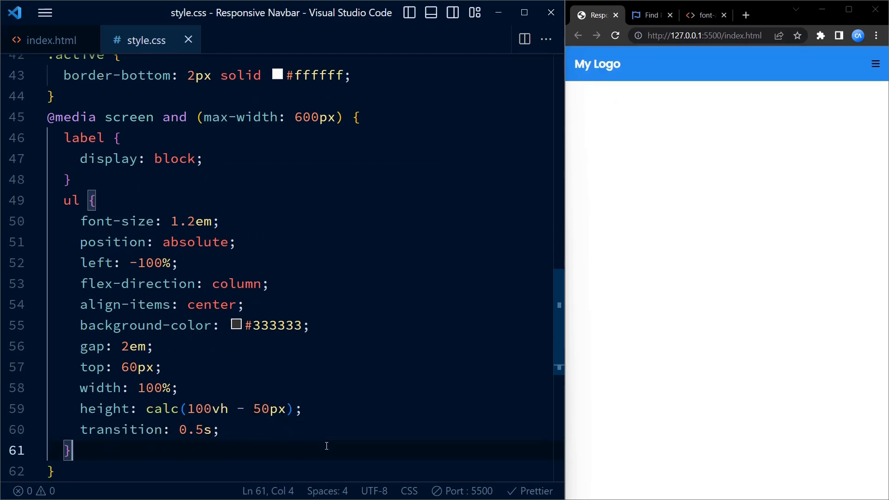
{"action": "key", "text": "Return"}
{"action": "type", "text": "input:"}
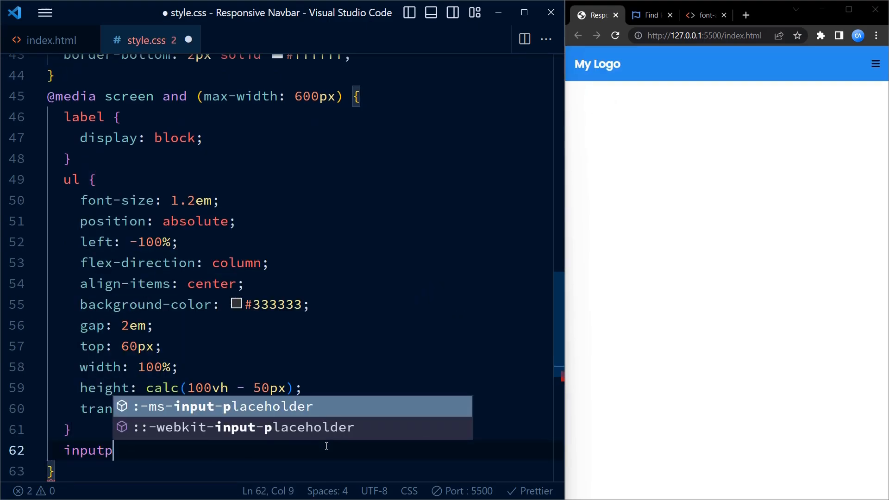
{"action": "key", "text": "BackSpace"}
{"action": "type", "text": "["}
{"action": "type", "text": "type"}
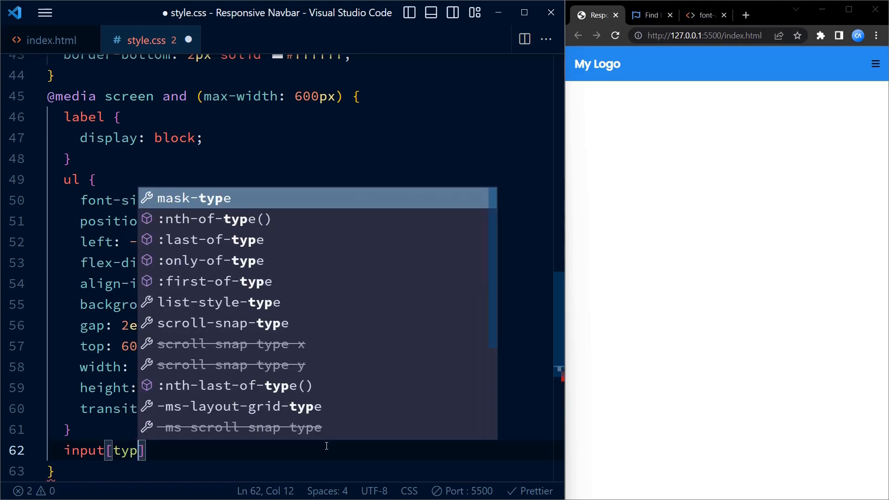
{"action": "type", "text": "=\"ch"}
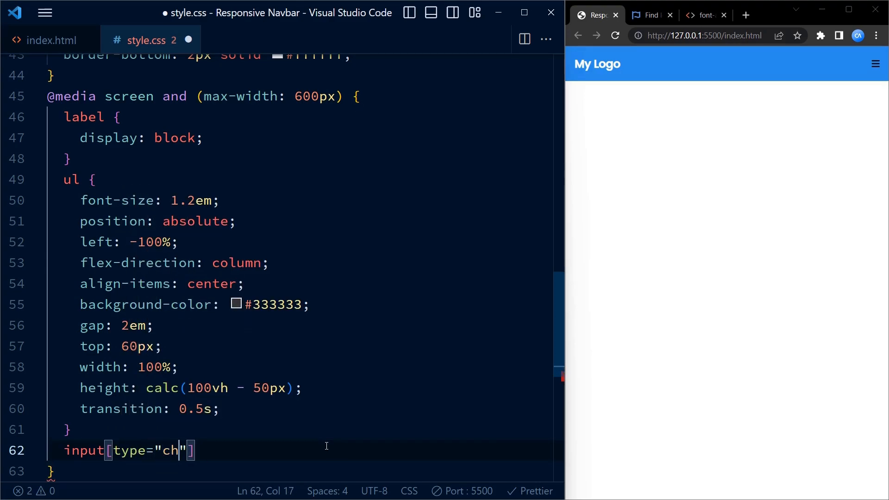
{"action": "type", "text": "eckbox"}
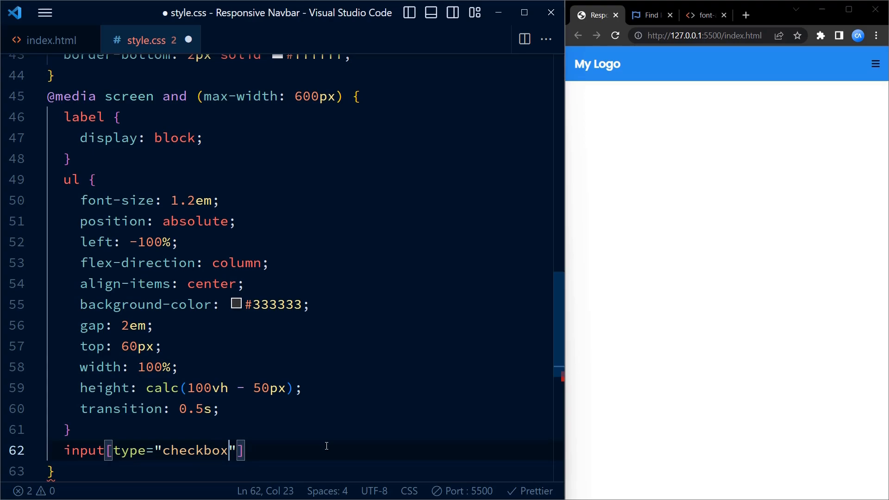
{"action": "key", "text": "End"}
{"action": "type", "text": ":che"}
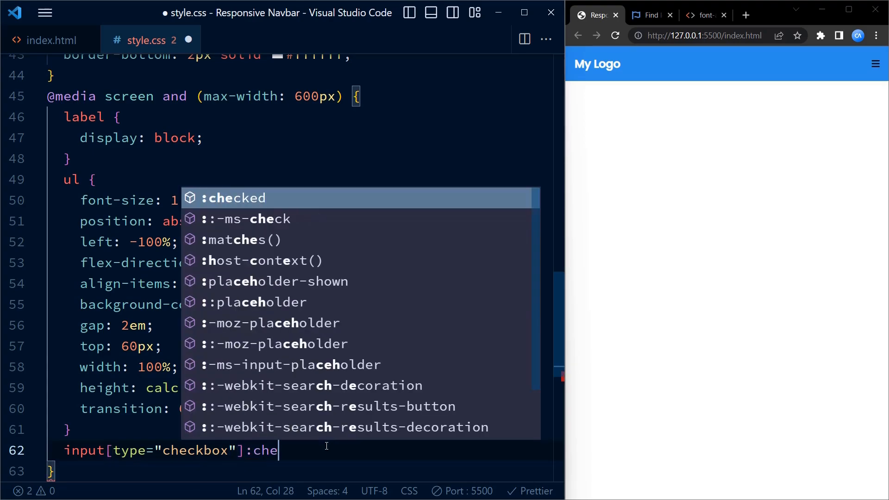
{"action": "type", "text": "cked ~"}
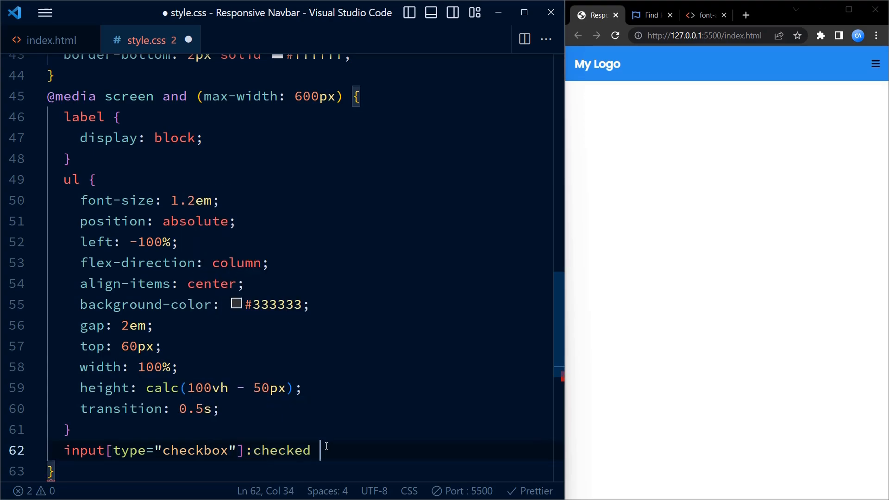
{"action": "type", "text": " u"}
{"action": "type", "text": "l{"}
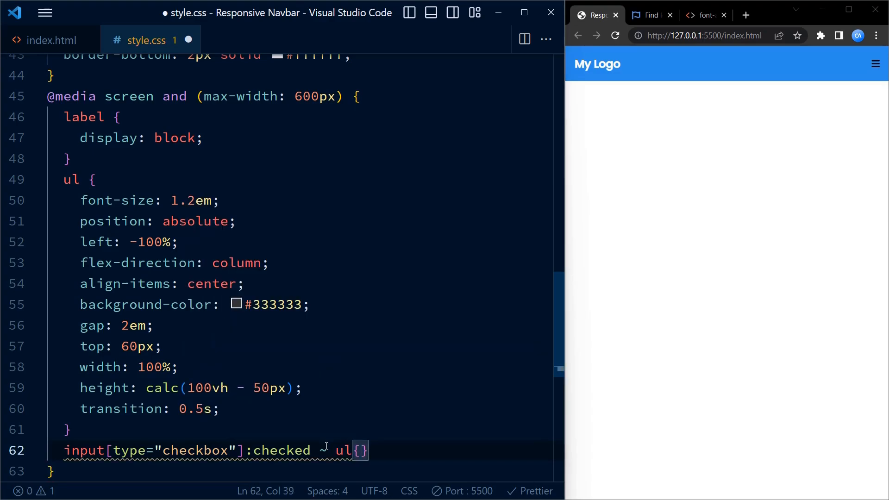
{"action": "key", "text": "Return"}
{"action": "type", "text": "left: 0;"}
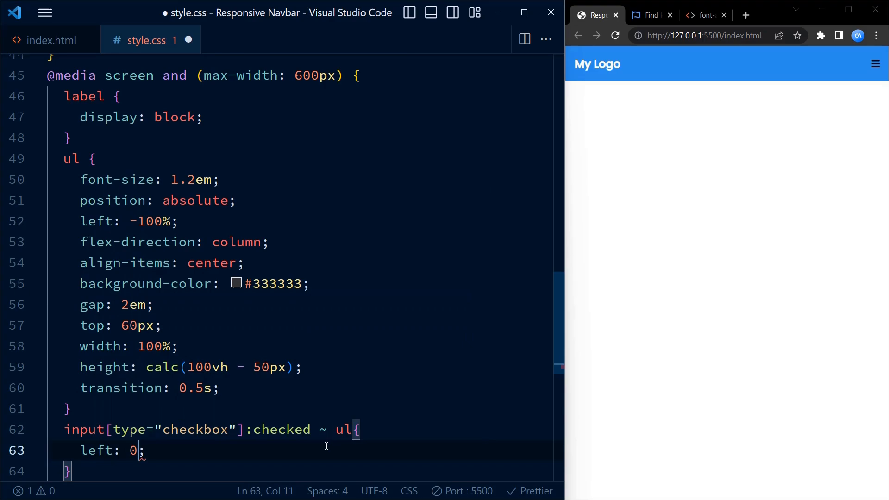
{"action": "key", "text": "ctrl+s"}
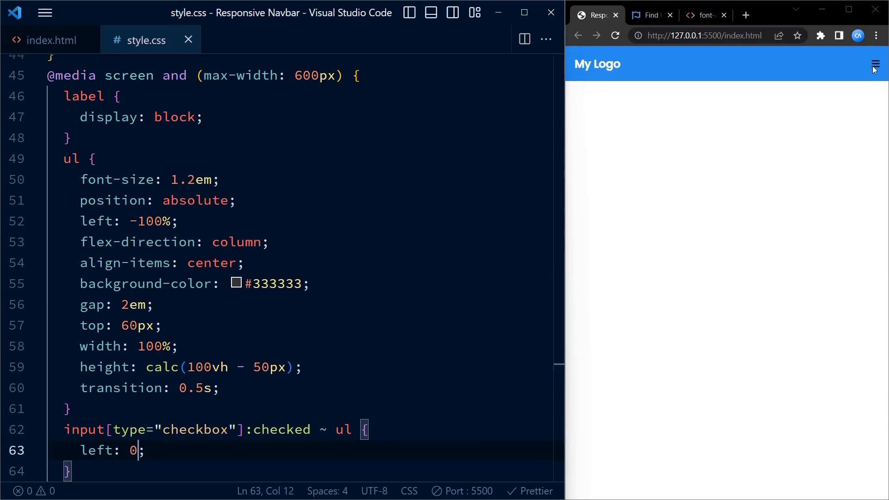
Step: Toggle the hamburger in Chrome a few times to confirm the menu opens and closes
{"action": "left_click", "coordinate": [875, 64]}
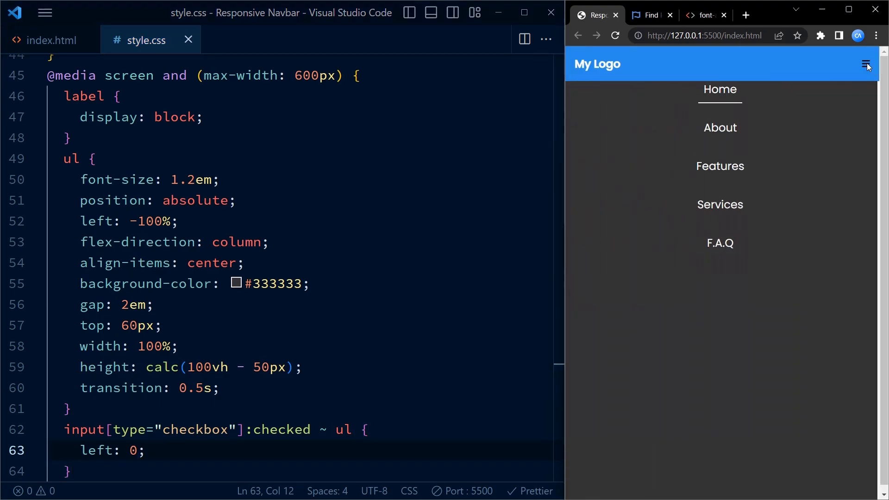
{"action": "left_click", "coordinate": [867, 65]}
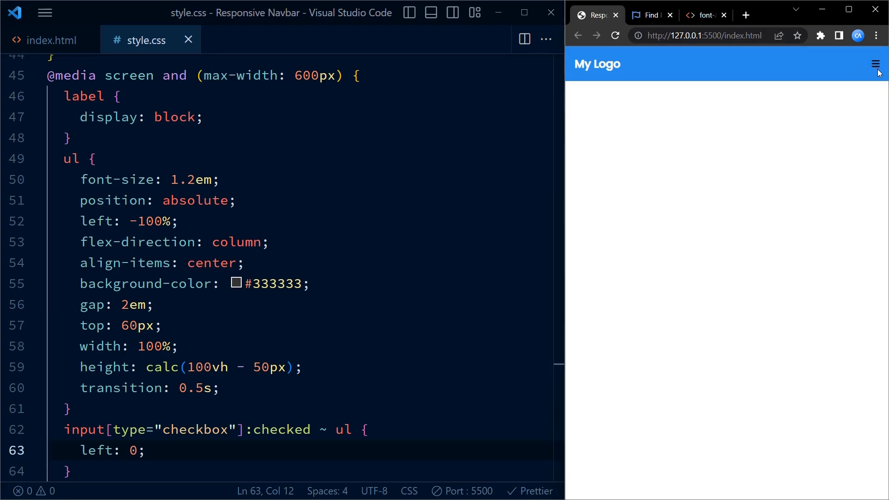
{"action": "left_click", "coordinate": [875, 66]}
{"action": "left_click", "coordinate": [868, 65]}
Step: Change the menu height to calc(100vh - 60px), save, and retest the toggle in Chrome
{"action": "left_click", "coordinate": [262, 366]}
{"action": "key", "text": "BackSpace"}
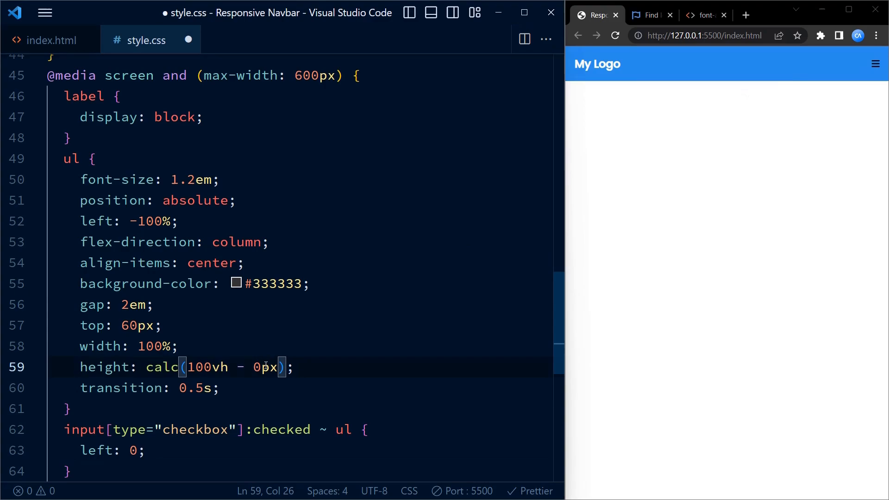
{"action": "type", "text": "6"}
{"action": "key", "text": "ctrl+s"}
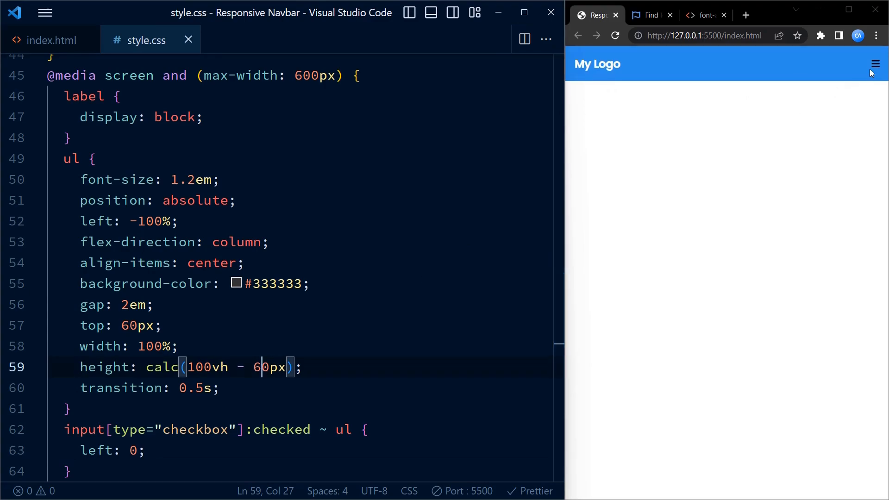
{"action": "left_click", "coordinate": [873, 67]}
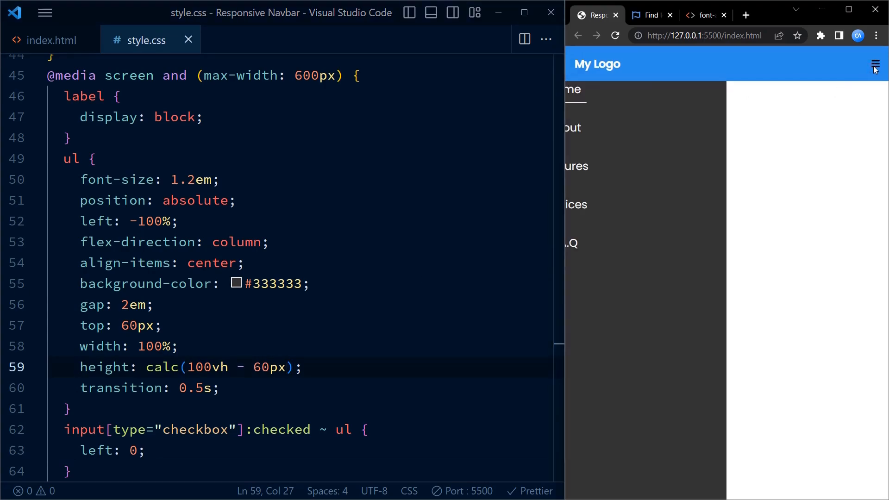
{"action": "left_click", "coordinate": [875, 67]}
{"action": "left_click", "coordinate": [874, 66]}
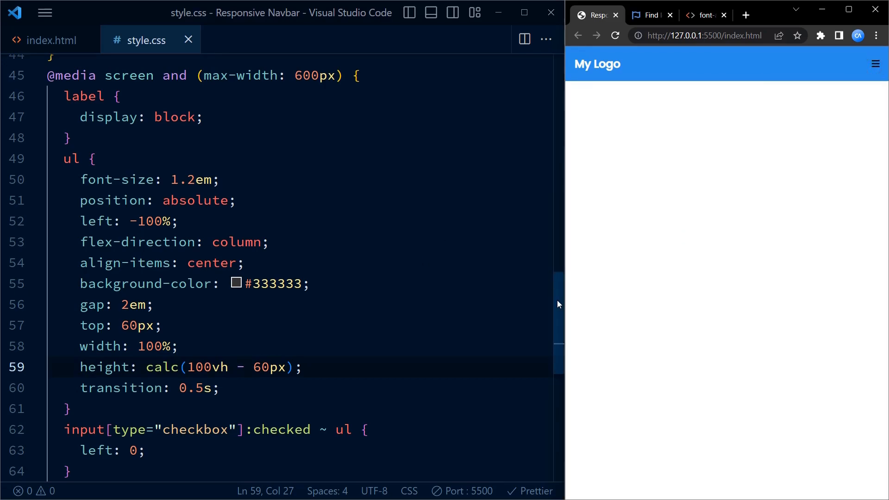
{"action": "left_click_drag", "start_coordinate": [557, 300], "coordinate": [552, 181]}
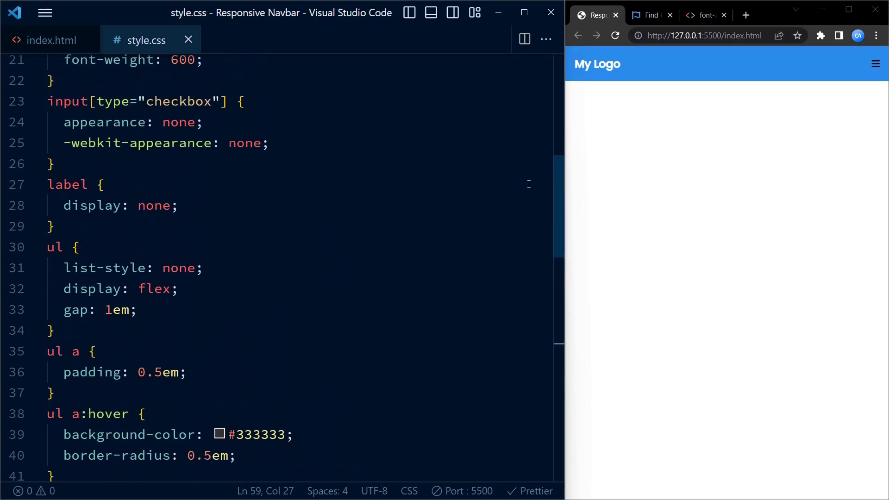
Step: Add cursor: pointer to the label rule below display: none and check the toggle in Chrome
{"action": "left_click", "coordinate": [204, 205]}
{"action": "key", "text": "Return"}
{"action": "type", "text": "cu"}
{"action": "key", "text": "Tab"}
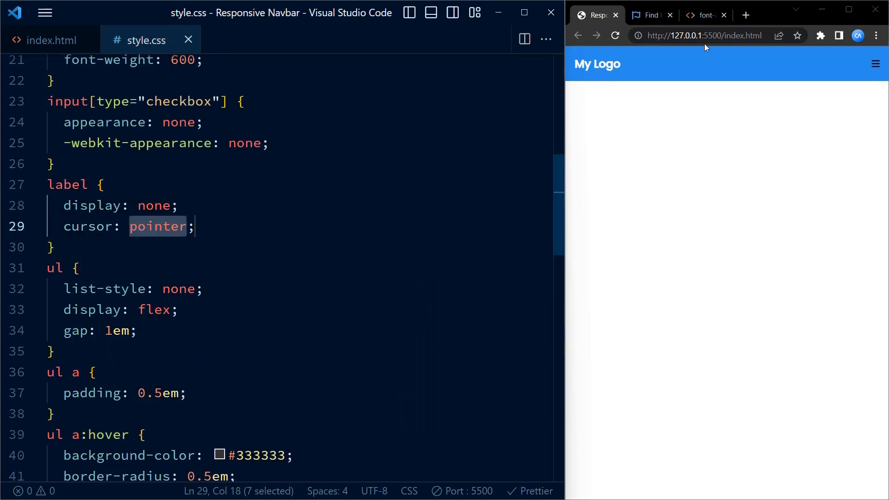
{"action": "left_click", "coordinate": [875, 65]}
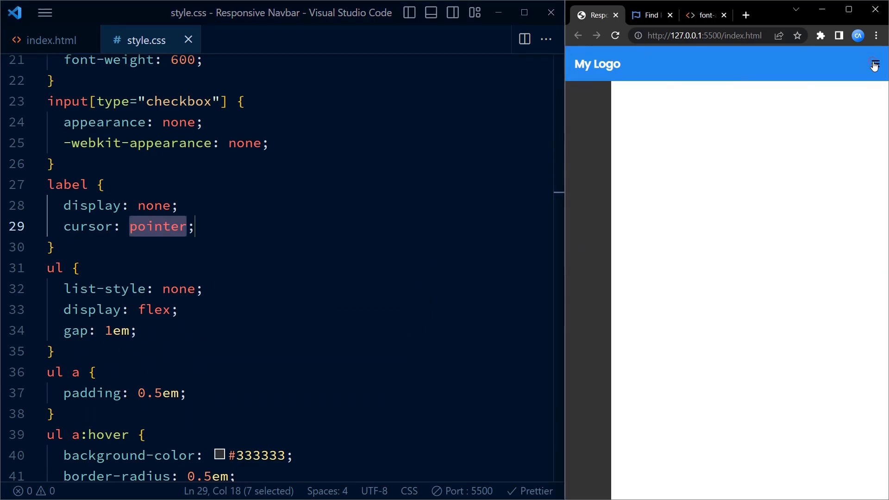
{"action": "left_click", "coordinate": [875, 65]}
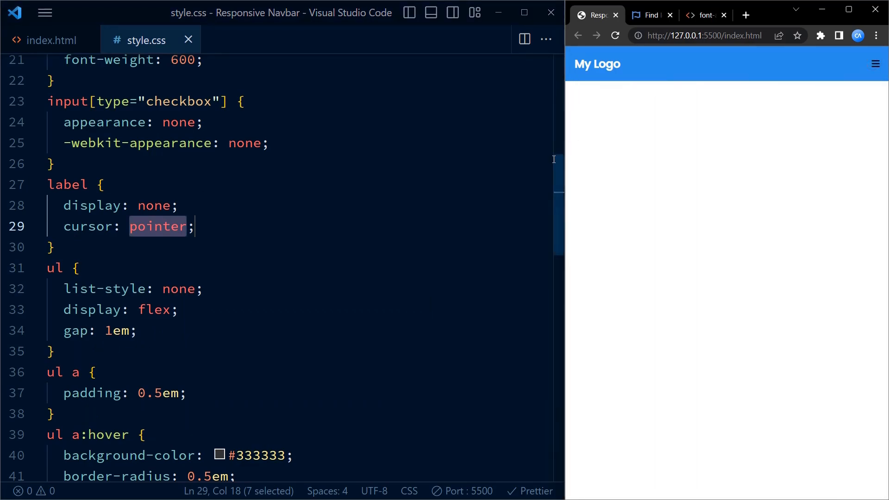
{"action": "mouse_move", "coordinate": [558, 195]}
{"action": "left_mouse_down"}
{"action": "mouse_move", "coordinate": [543, 387]}
{"action": "mouse_move", "coordinate": [530, 324]}
{"action": "left_mouse_up"}
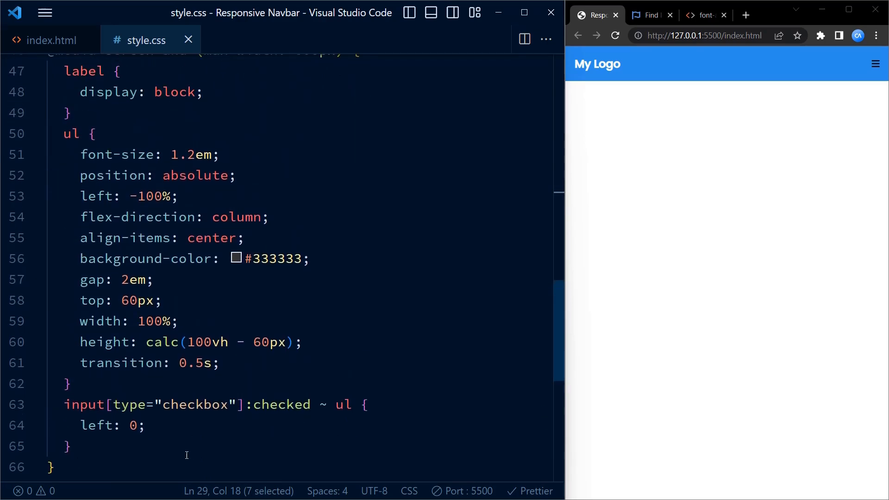
Step: Add ul a:hover { background-color: #2c8eec; } below the :checked rule, save, and open the menu
{"action": "left_click", "coordinate": [171, 445]}
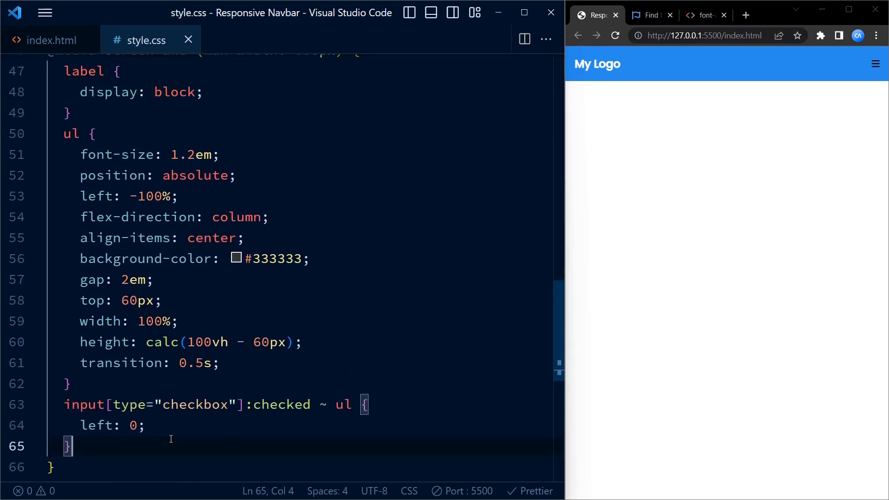
{"action": "key", "text": "Return"}
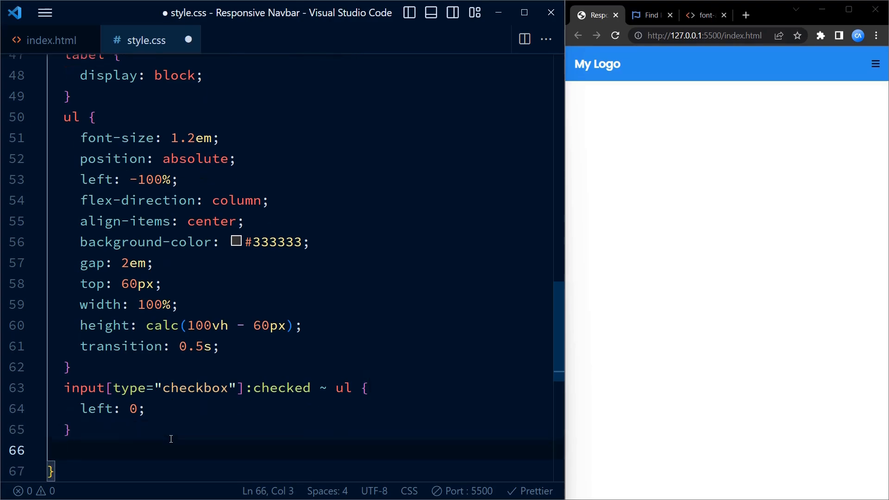
{"action": "type", "text": "ul a"}
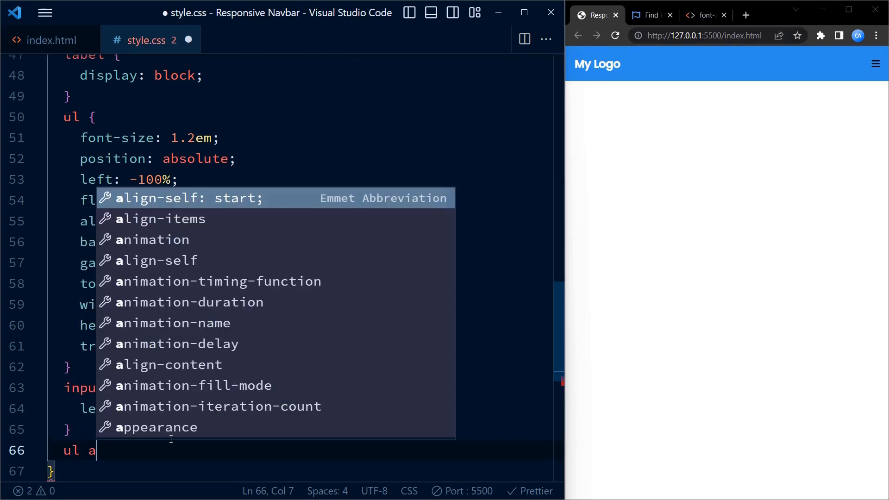
{"action": "type", "text": ":hover{"}
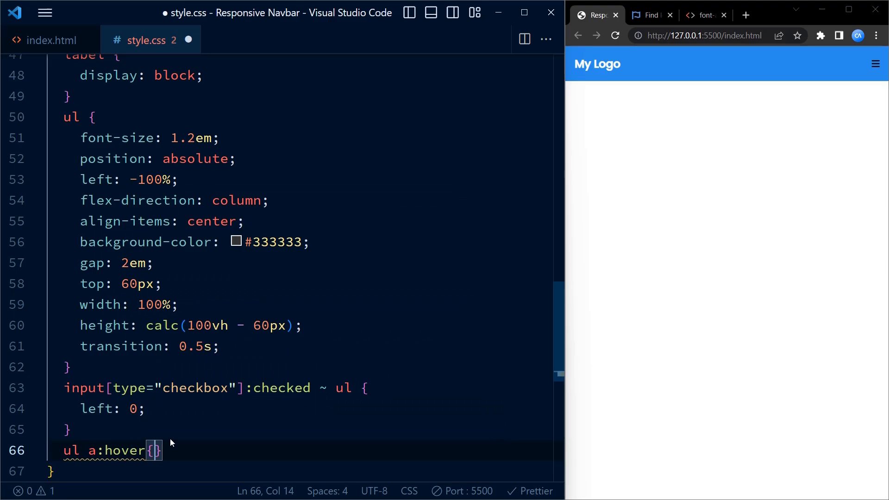
{"action": "key", "text": "Return"}
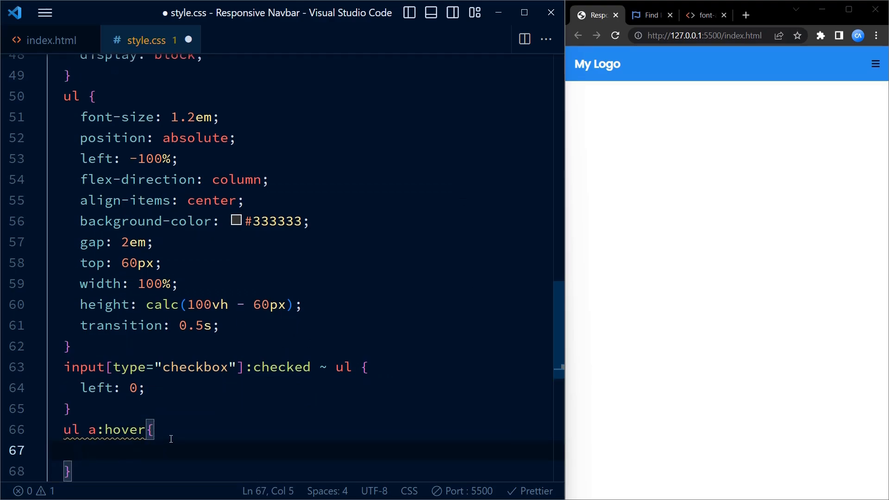
{"action": "type", "text": "back"}
{"action": "key", "text": "Return"}
{"action": "key", "text": "Return"}
{"action": "type", "text": ";"}
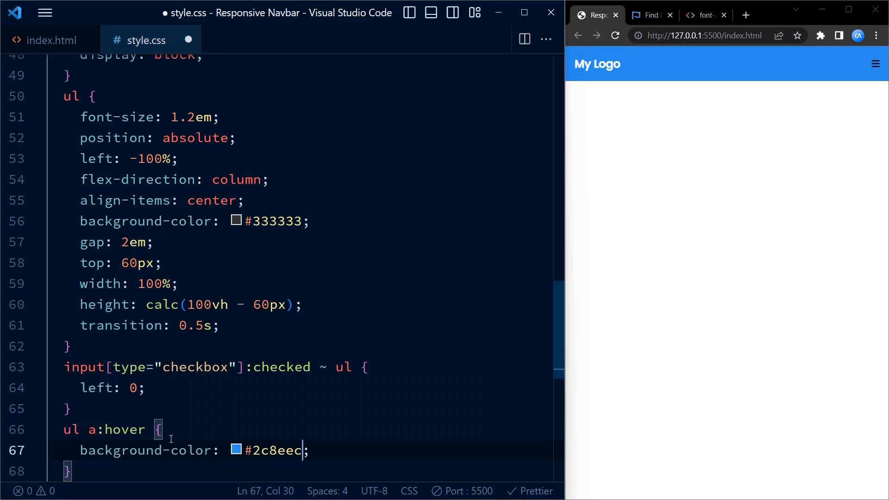
{"action": "key", "text": "ctrl+s"}
{"action": "left_click", "coordinate": [875, 64]}
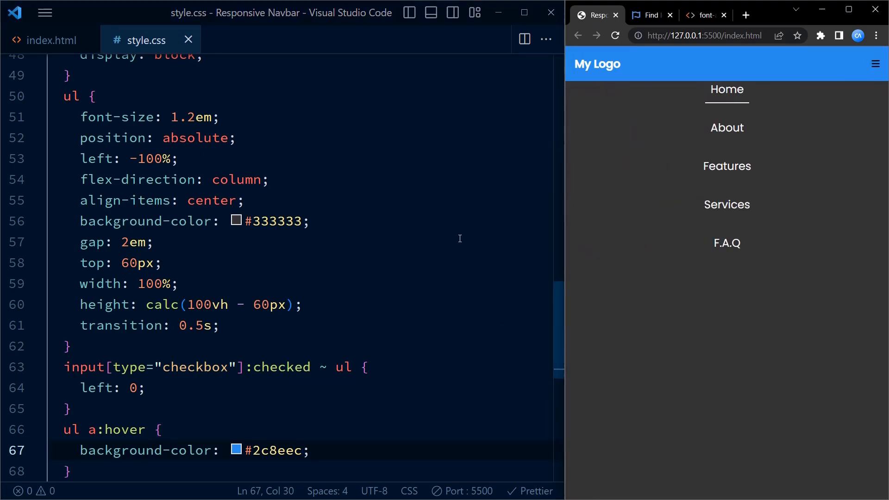
Step: Add justify-content: center after align-items in the mobile ul, save, and reopen the menu
{"action": "left_click", "coordinate": [269, 200]}
{"action": "key", "text": "Return"}
{"action": "type", "text": "ju"}
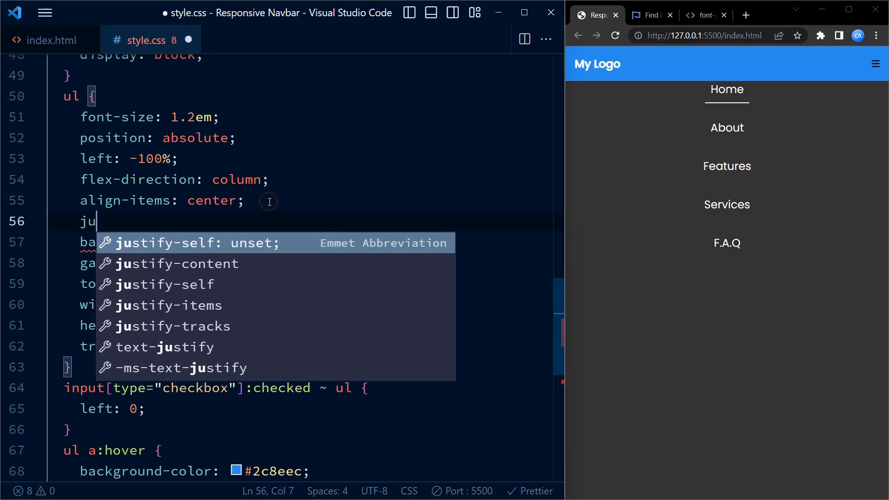
{"action": "key", "text": "Down"}
{"action": "key", "text": "Return"}
{"action": "type", "text": "content: center;"}
{"action": "key", "text": "Return"}
{"action": "type", "text": ";"}
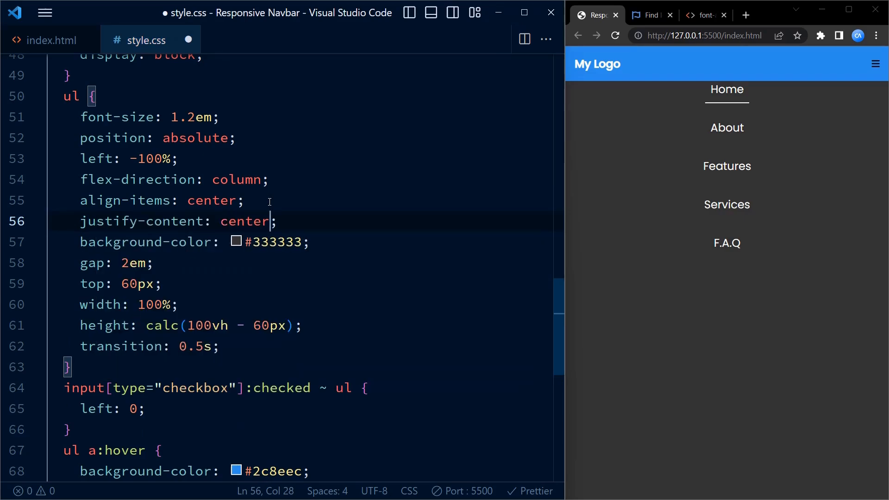
{"action": "key", "text": "ctrl+s"}
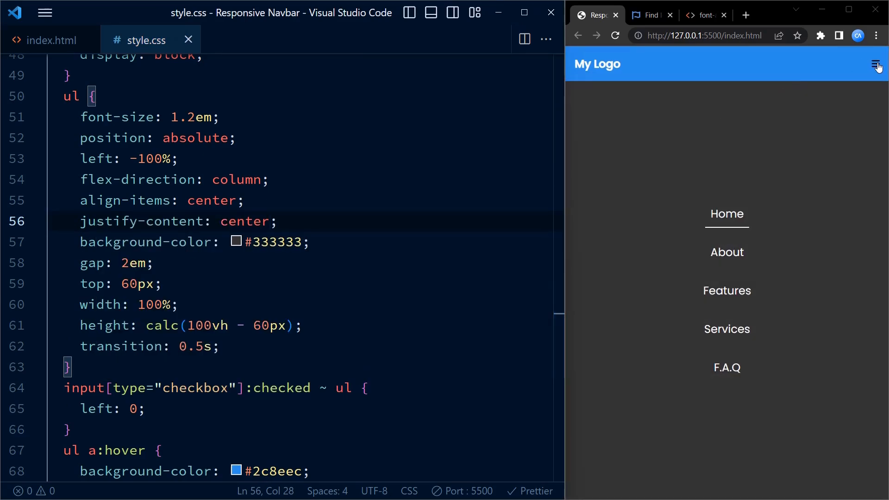
{"action": "left_click", "coordinate": [878, 66]}
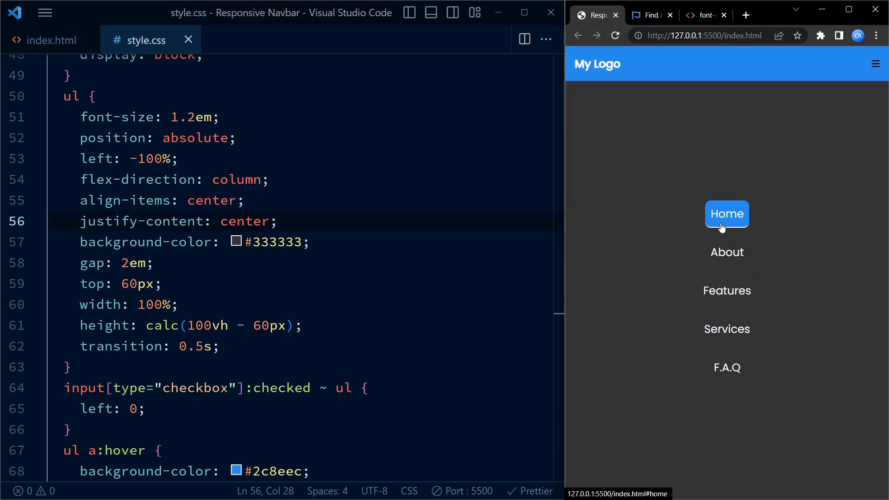
Step: Widen Chrome to the desktop layout and maximize it so the horizontal link row shows
{"action": "left_click_drag", "start_coordinate": [567, 175], "coordinate": [487, 168]}
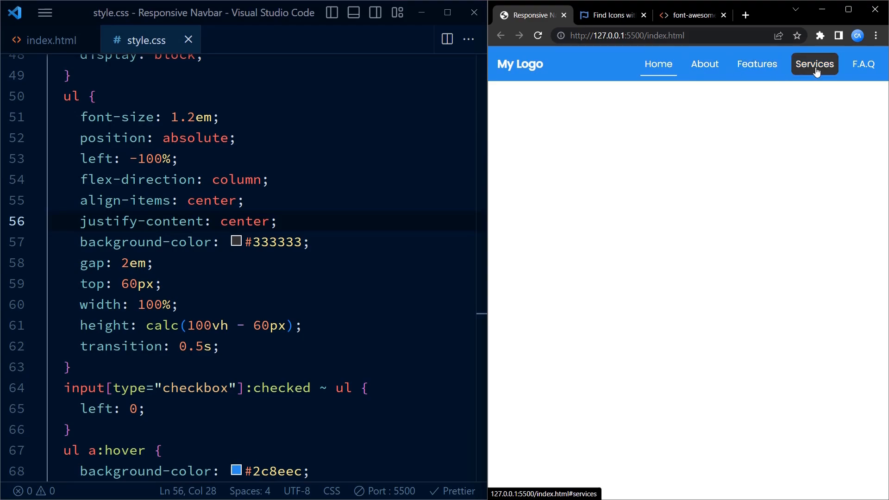
{"action": "left_click", "coordinate": [846, 12]}
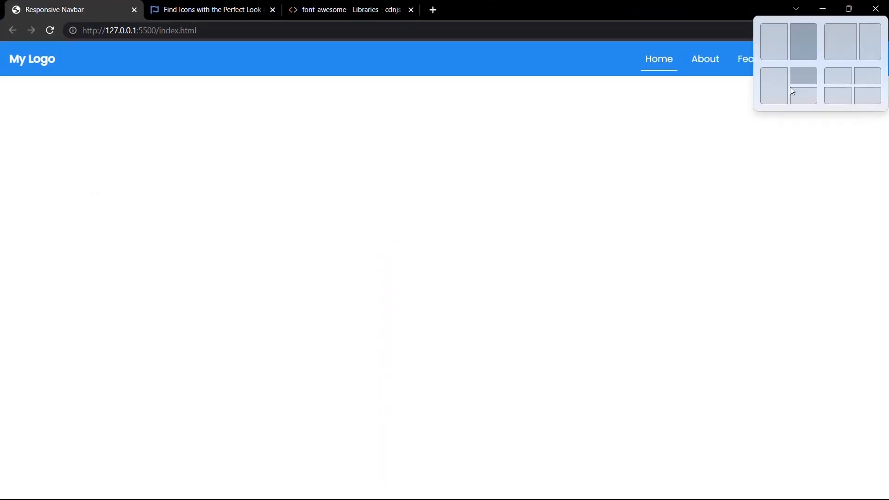